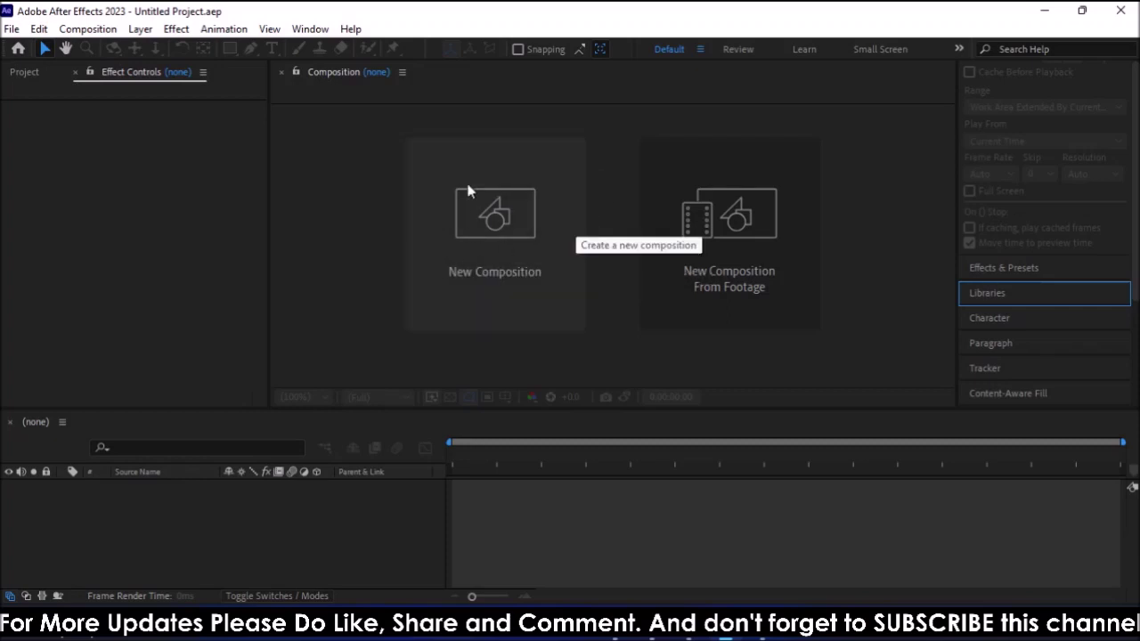
Create the 1920x1080, 29.97 fps, 10-second 'new project' composition at Half resolution with a black background
left_click(494, 214)
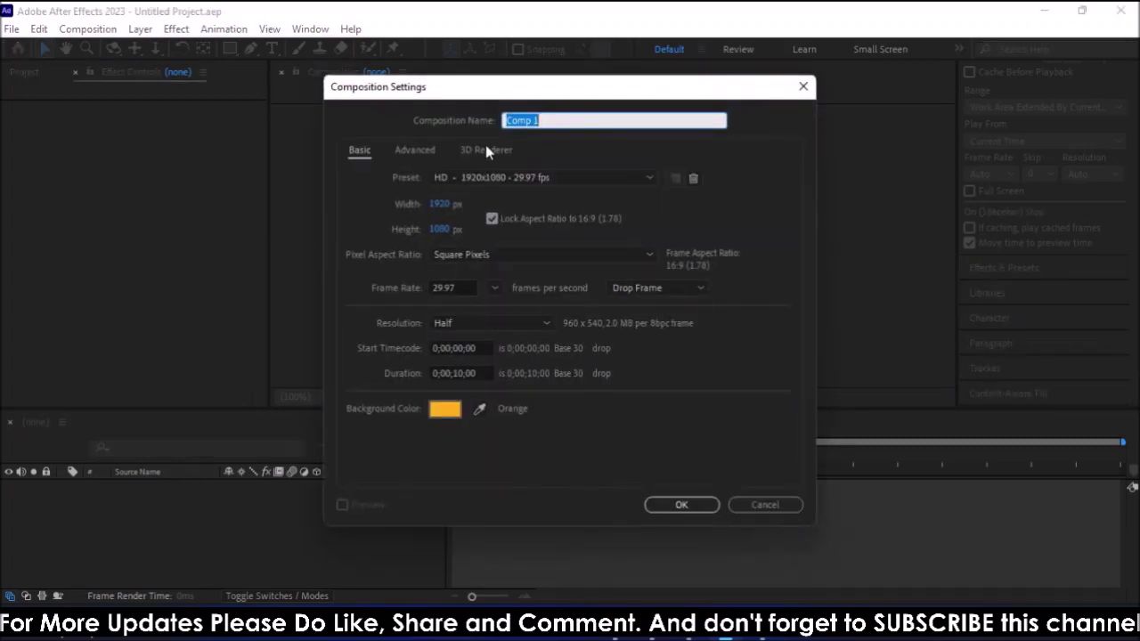
type("new project")
left_click(511, 323)
left_click(461, 359)
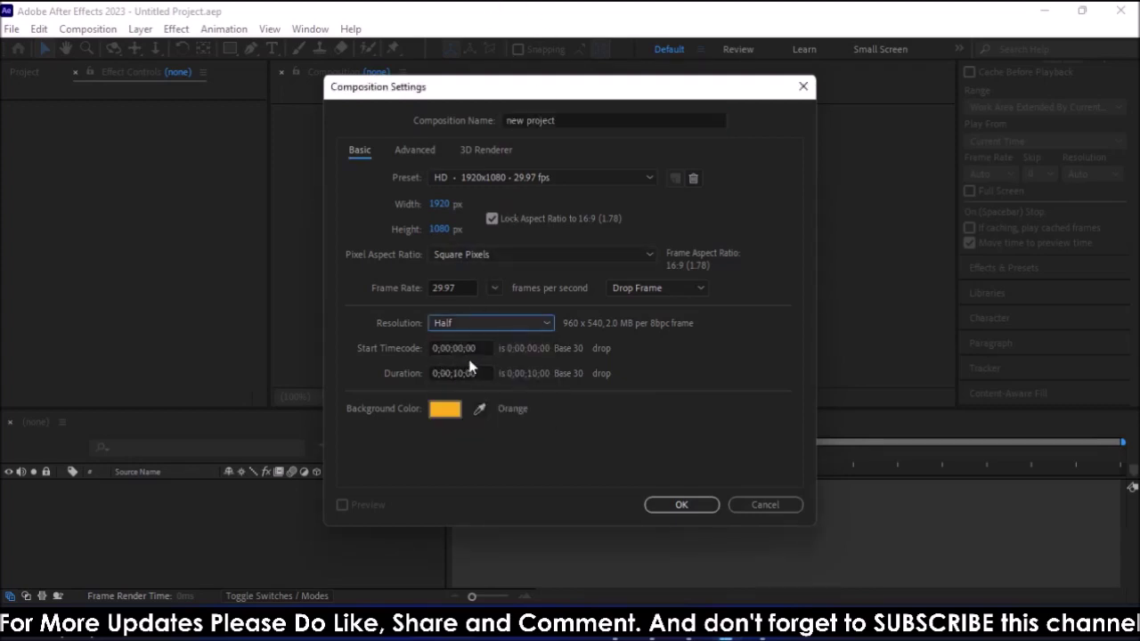
left_click(454, 411)
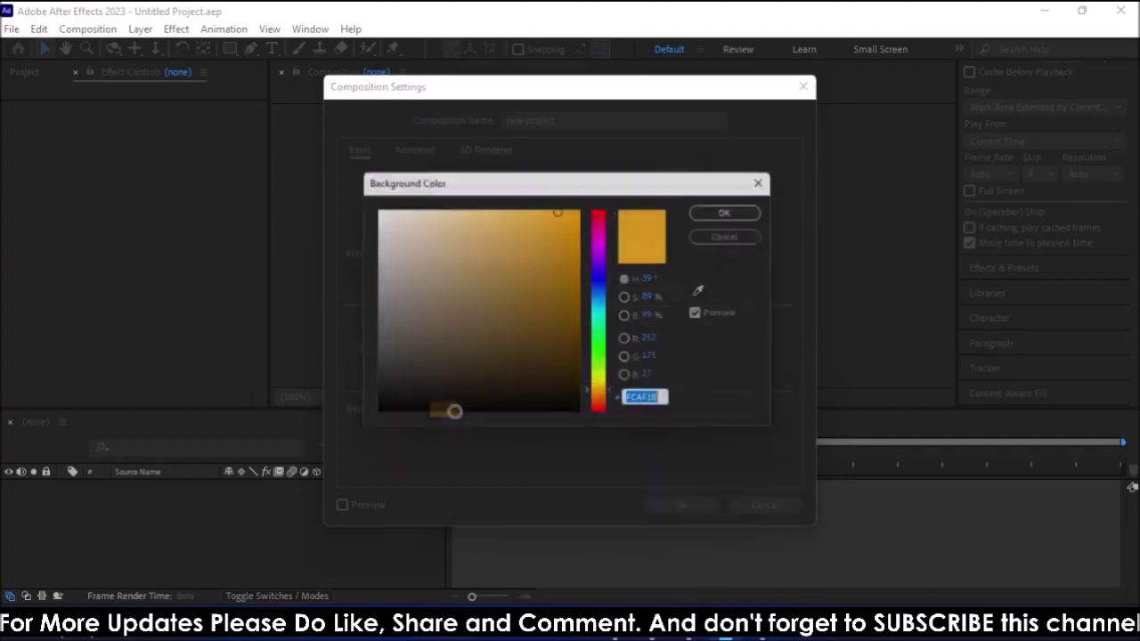
left_click_drag(418, 374, 362, 425)
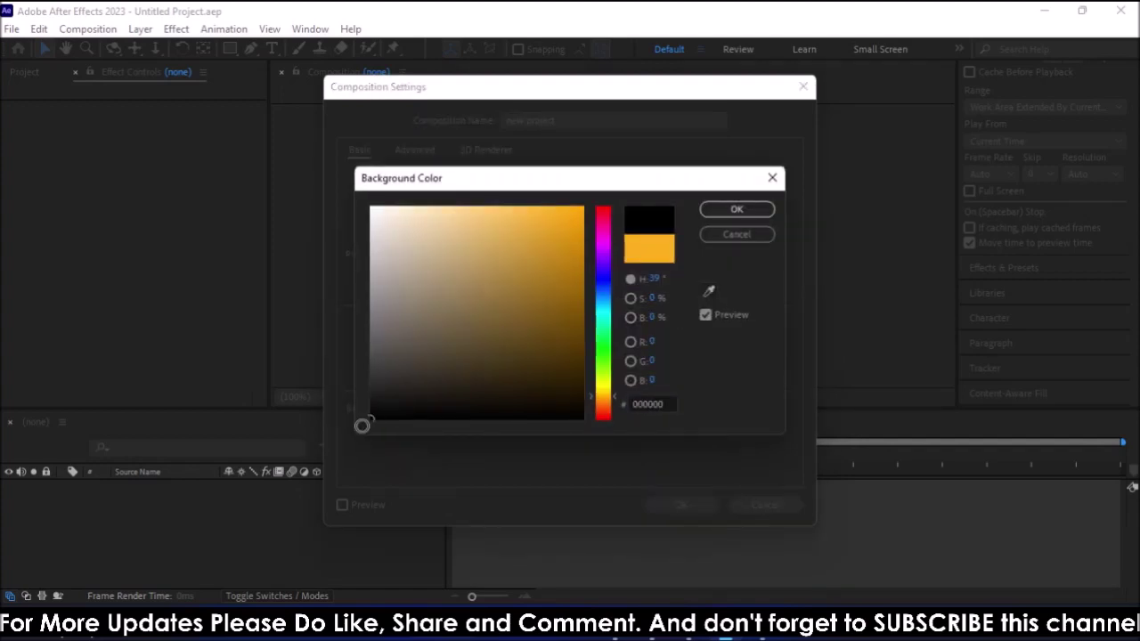
left_click(735, 211)
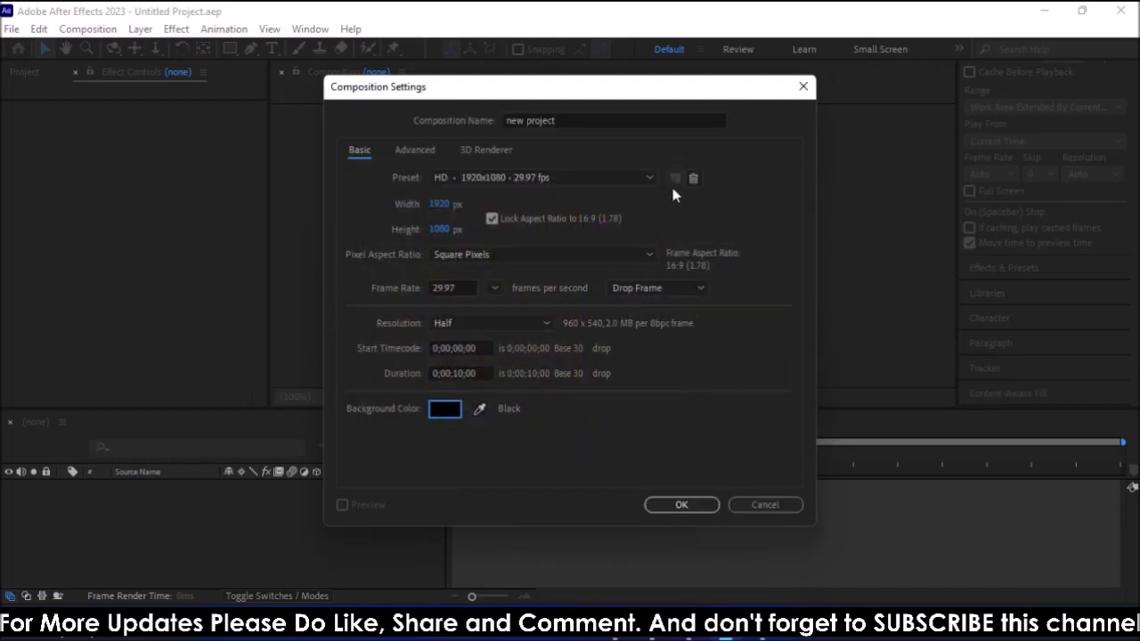
left_click(682, 504)
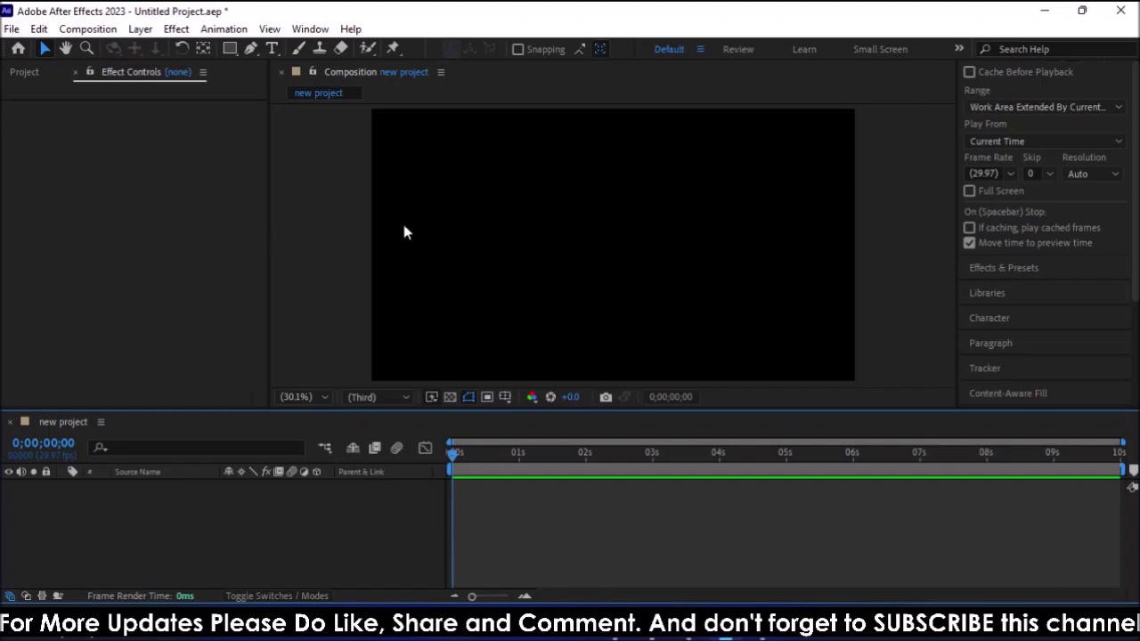
Import the fish image pngegg (1).png into the project via File > Import > File
left_click(68, 207)
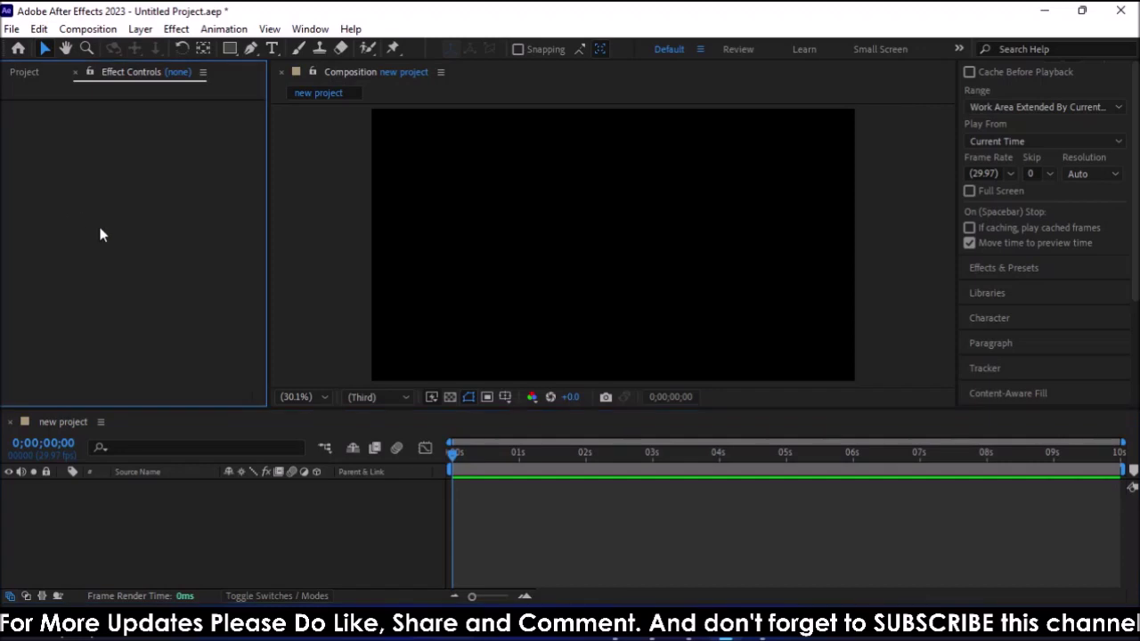
left_click(62, 423)
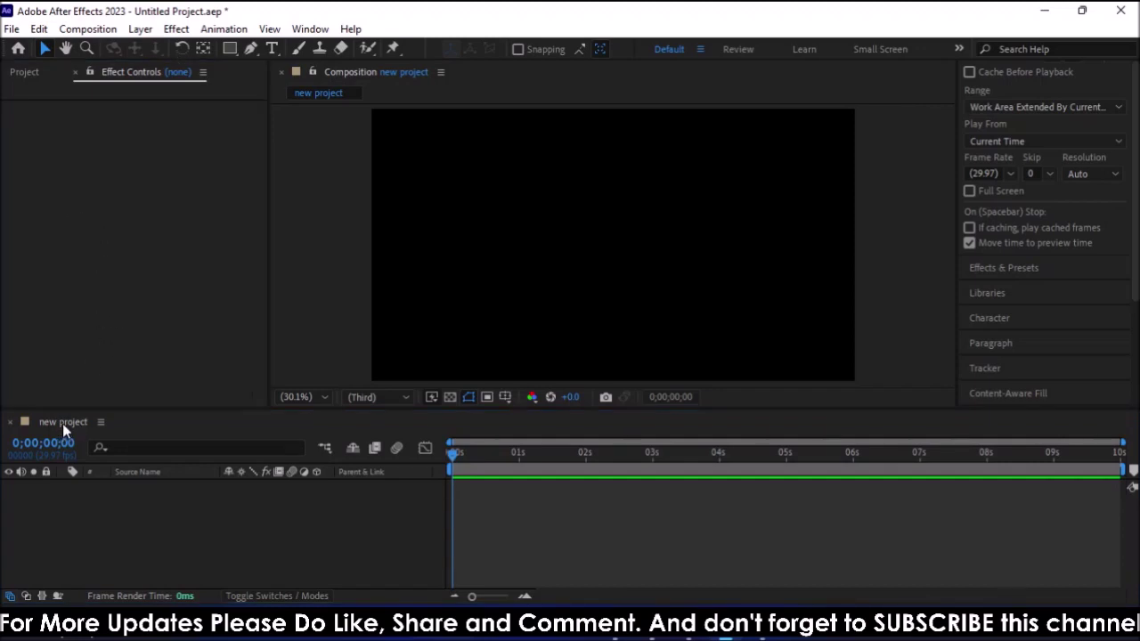
left_click(110, 223)
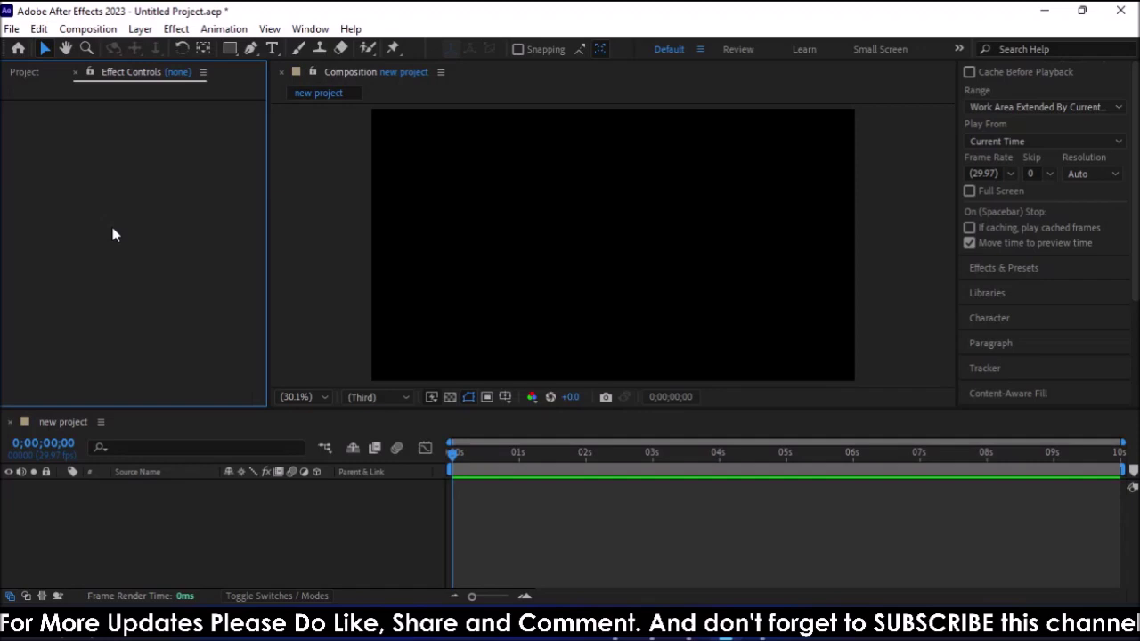
left_click(10, 31)
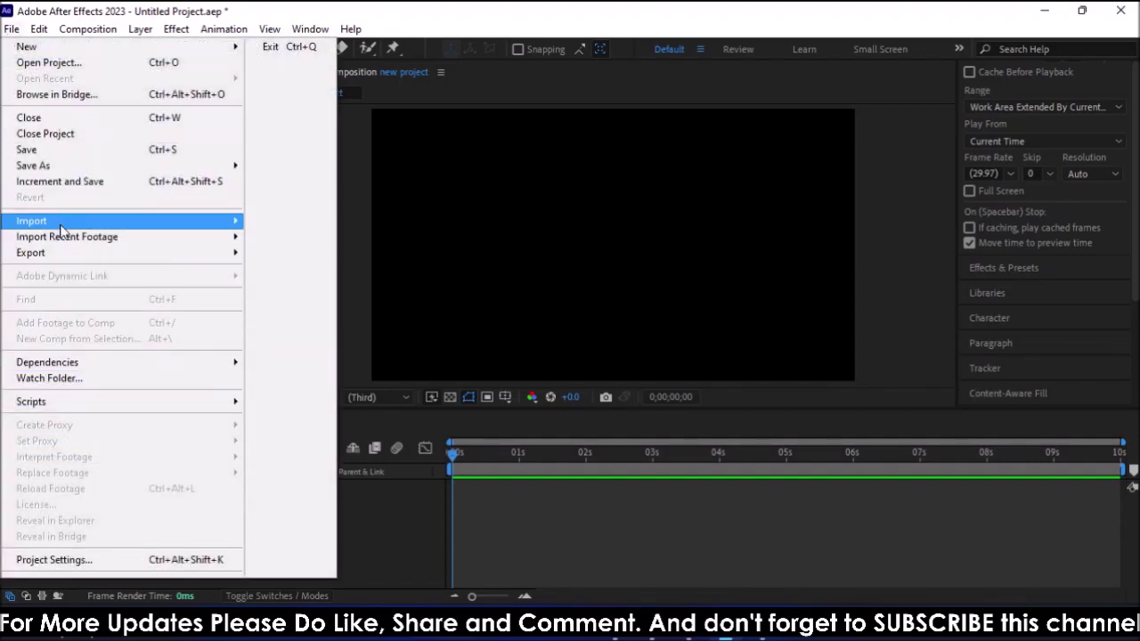
mouse_move(138, 231)
left_click(277, 222)
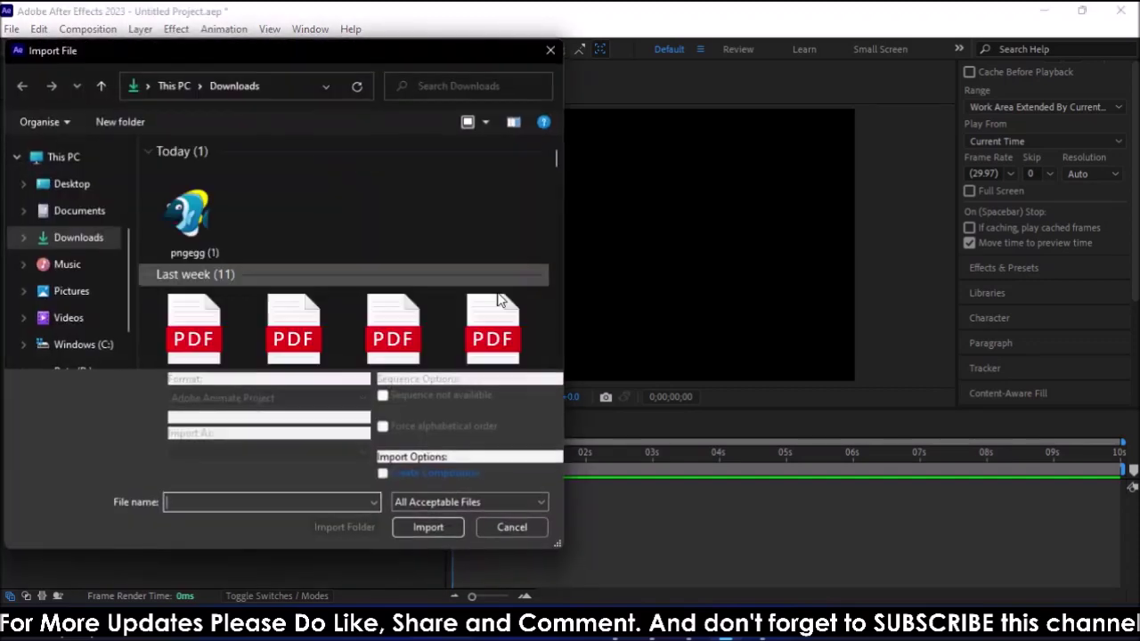
left_click(186, 214)
left_click(427, 526)
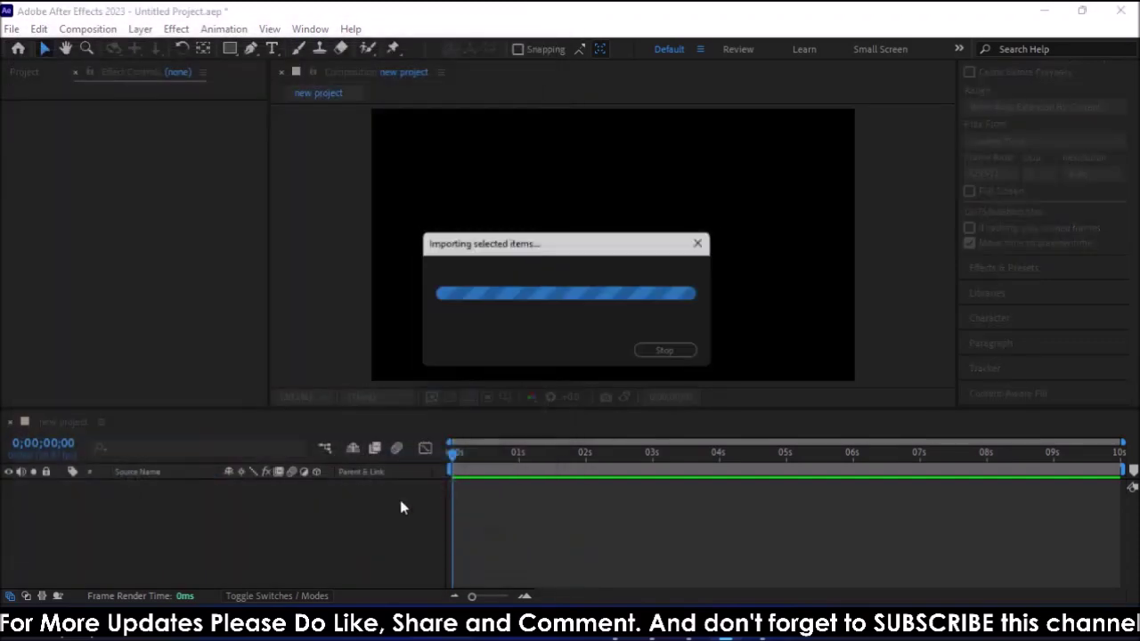
Place pngegg (1).png into the new project composition as layer 1
left_click(64, 289)
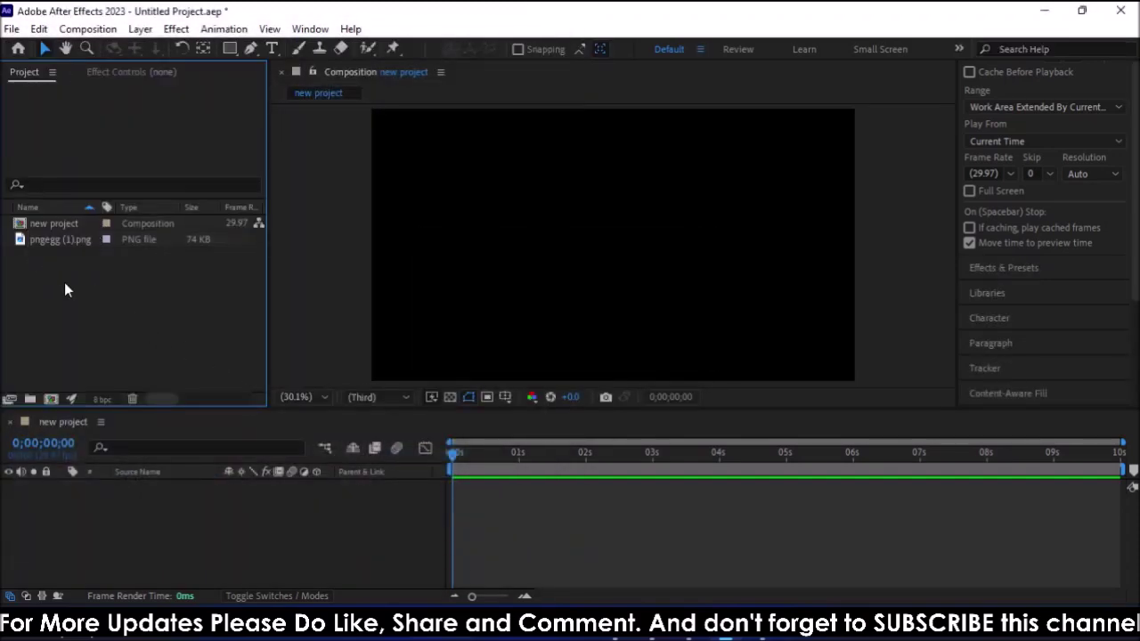
left_click_drag(51, 242, 87, 444)
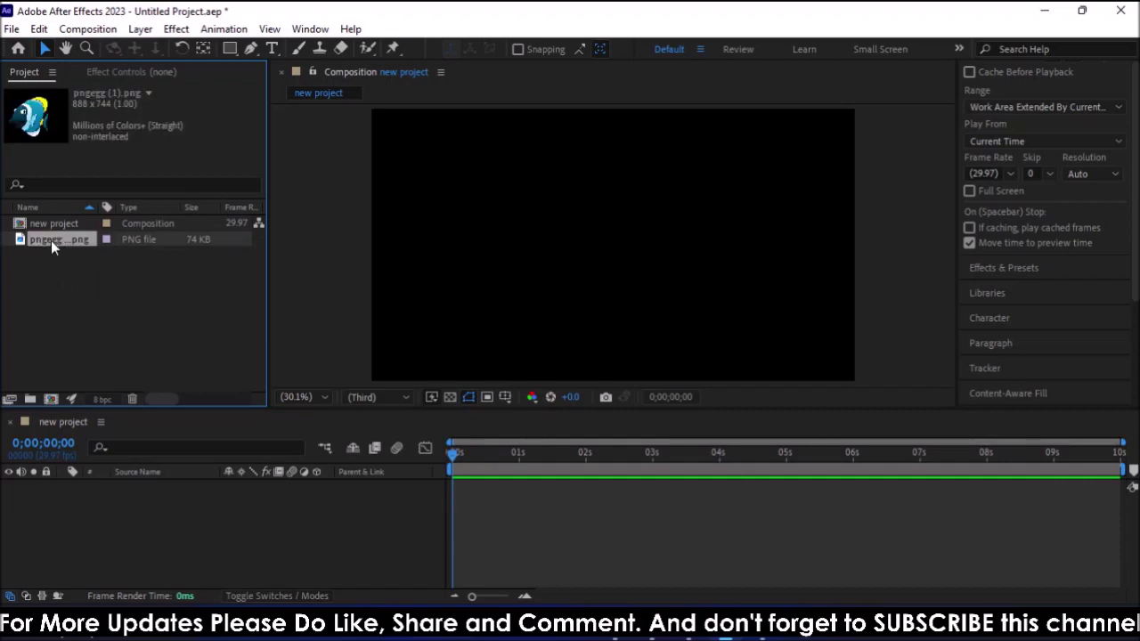
left_click_drag(87, 444, 72, 494)
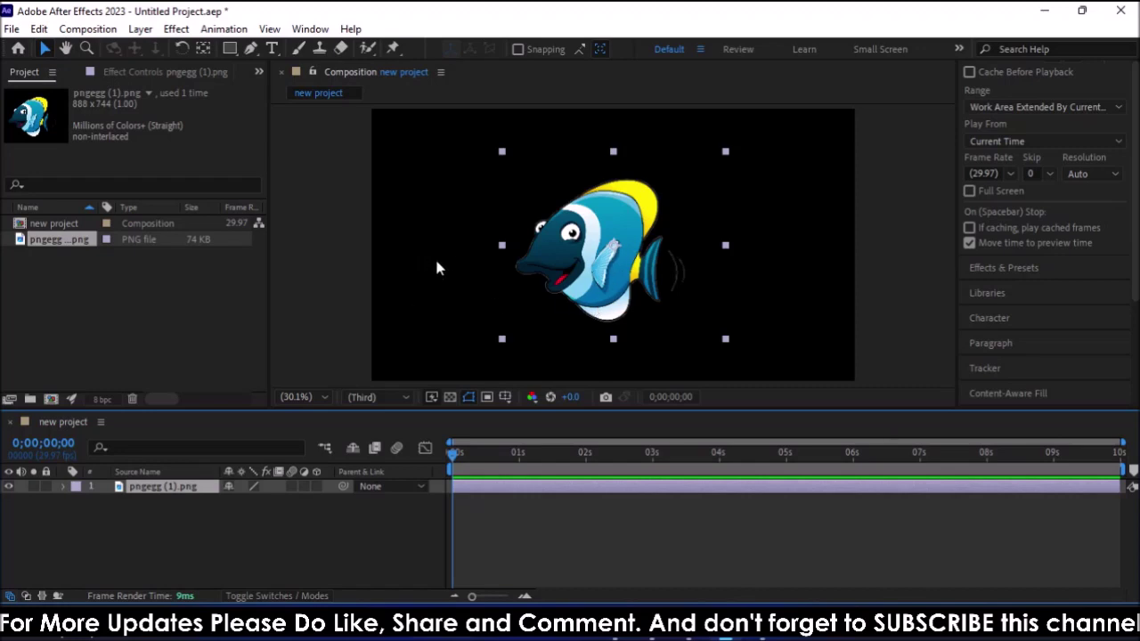
left_click(406, 253)
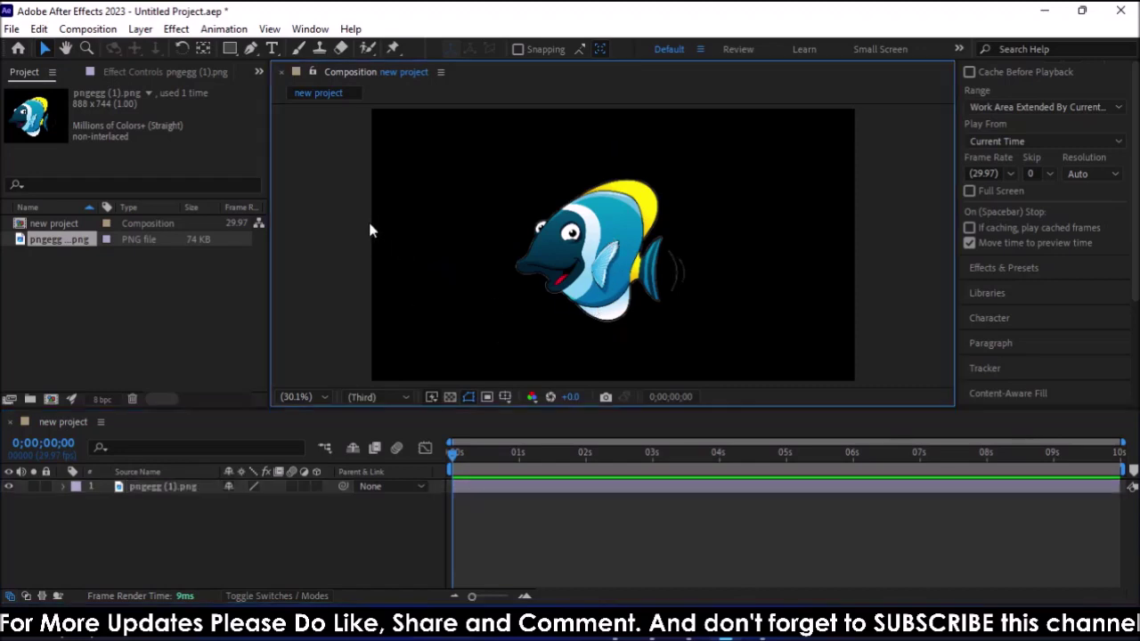
Set the composition background to deep royal blue (012547) and nudge the fish toward centre
right_click(410, 196)
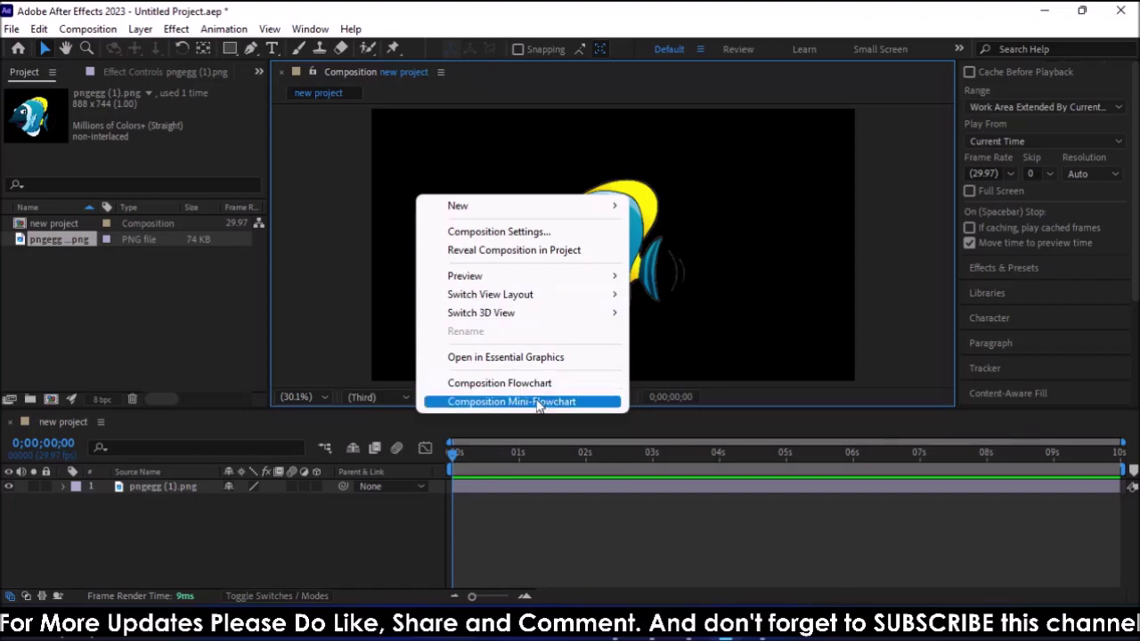
left_click(495, 232)
left_click(445, 408)
left_click(603, 348)
left_click(604, 374)
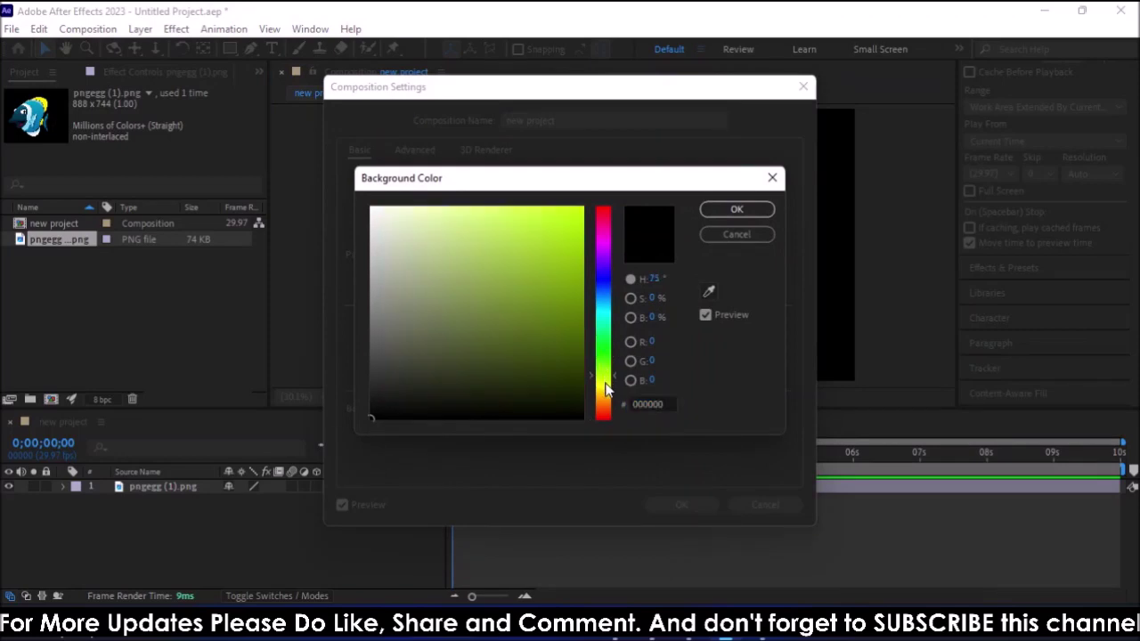
left_click(572, 308)
left_click_drag(572, 308, 581, 352)
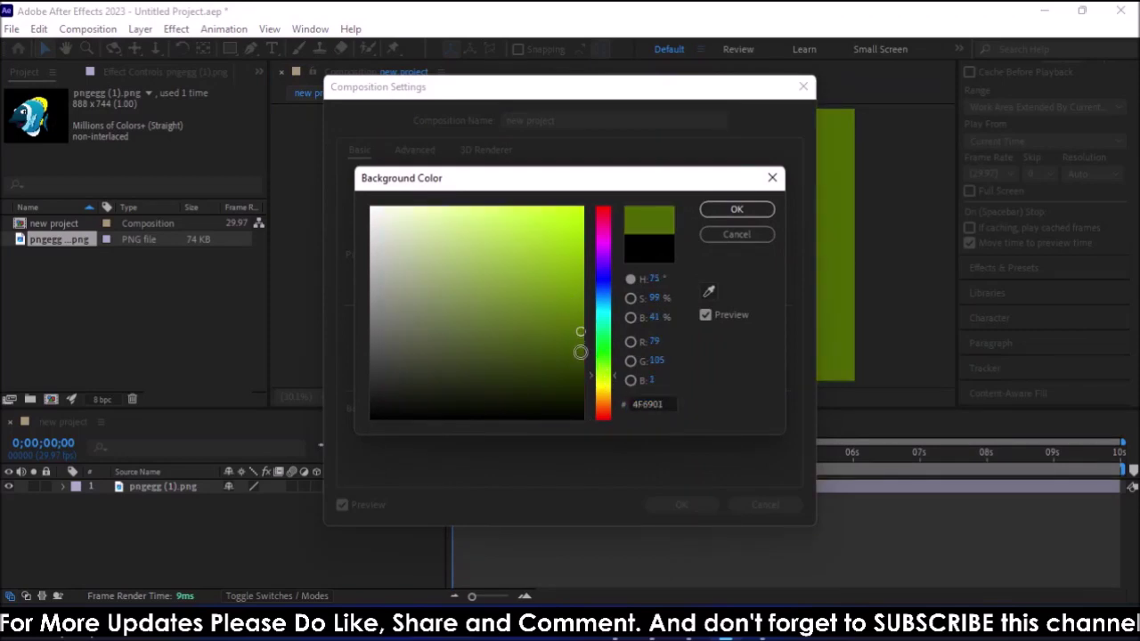
left_click(603, 297)
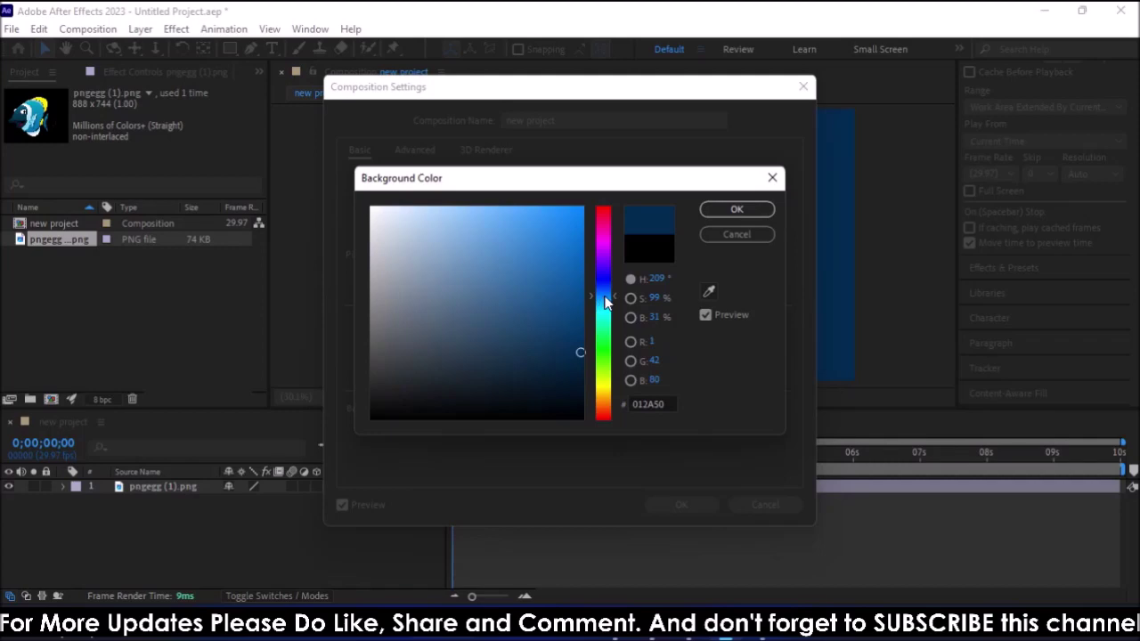
left_click(580, 360)
left_click(736, 212)
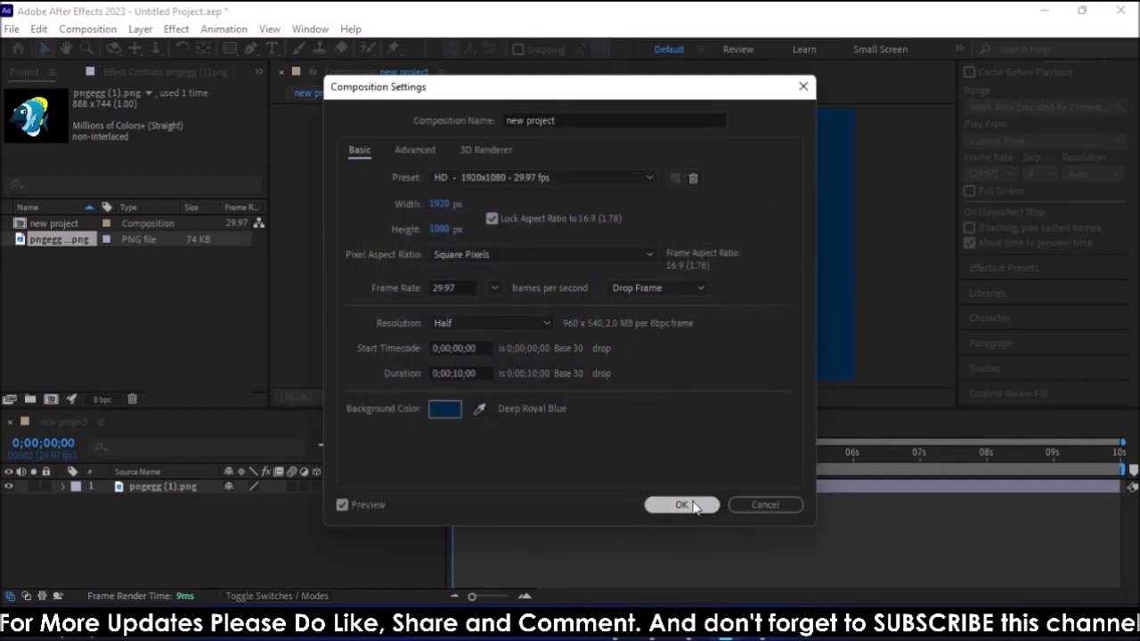
left_click(682, 504)
mouse_move(591, 265)
left_mouse_down()
mouse_move(666, 228)
mouse_move(576, 268)
mouse_move(573, 256)
left_mouse_up()
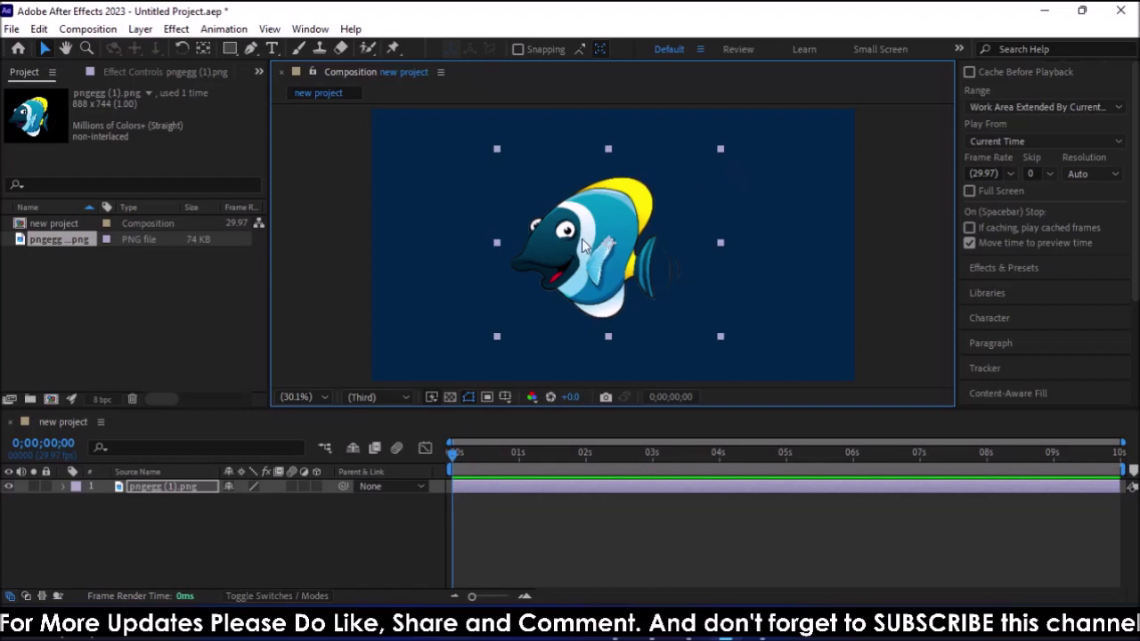
Move the fish up-right and add a hidden second pngegg (1).png copy as layer 2
left_click_drag(590, 244, 756, 197)
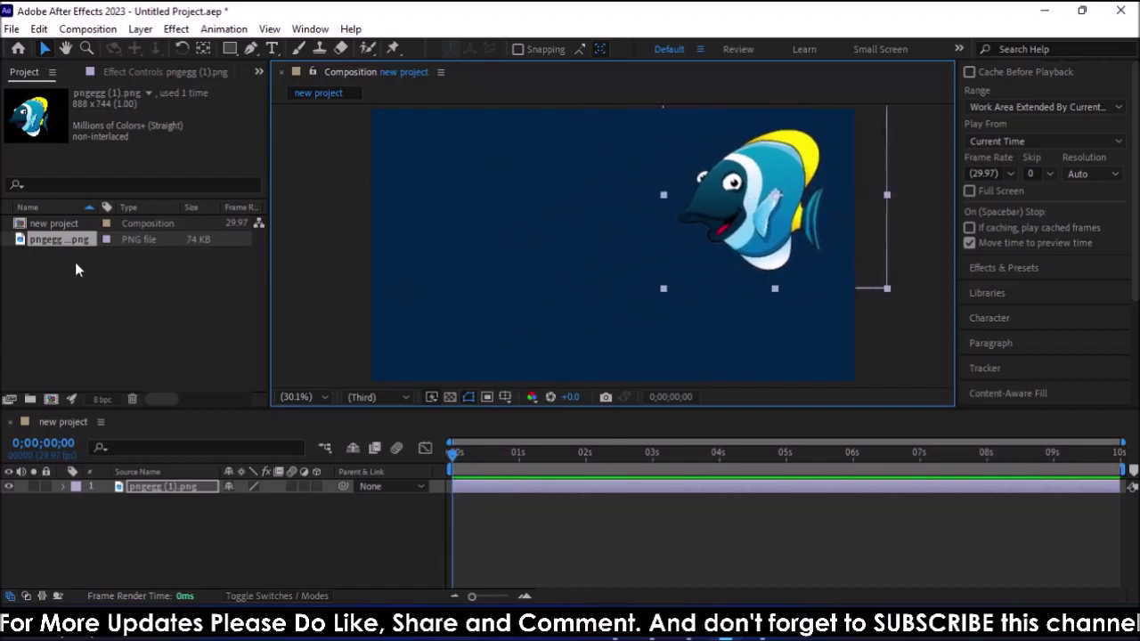
left_click_drag(60, 239, 182, 507)
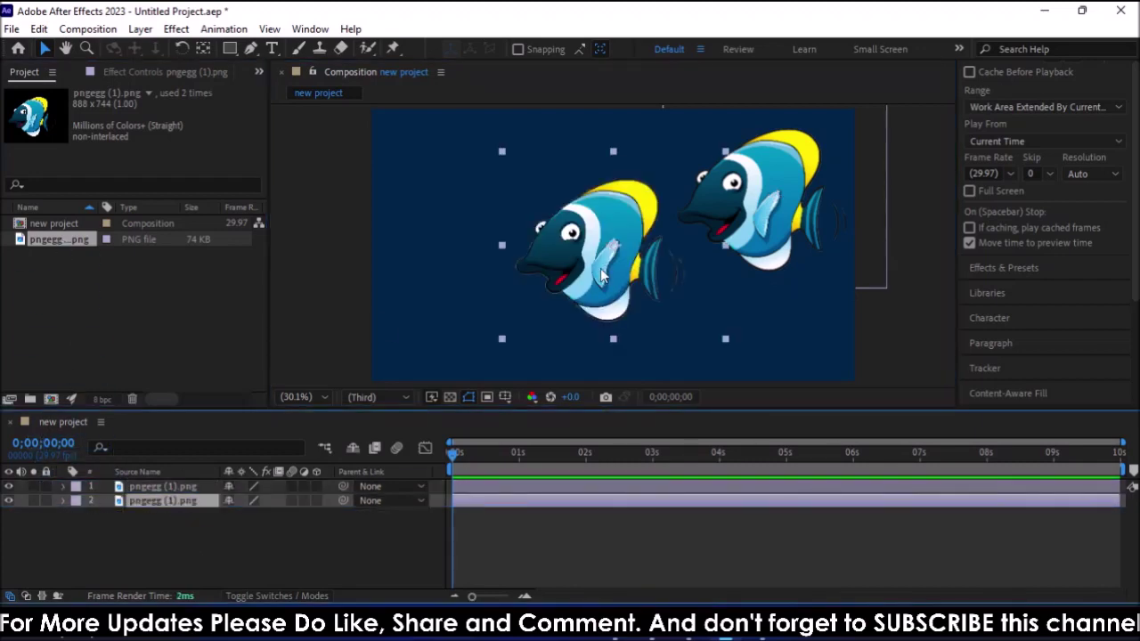
left_click(9, 500)
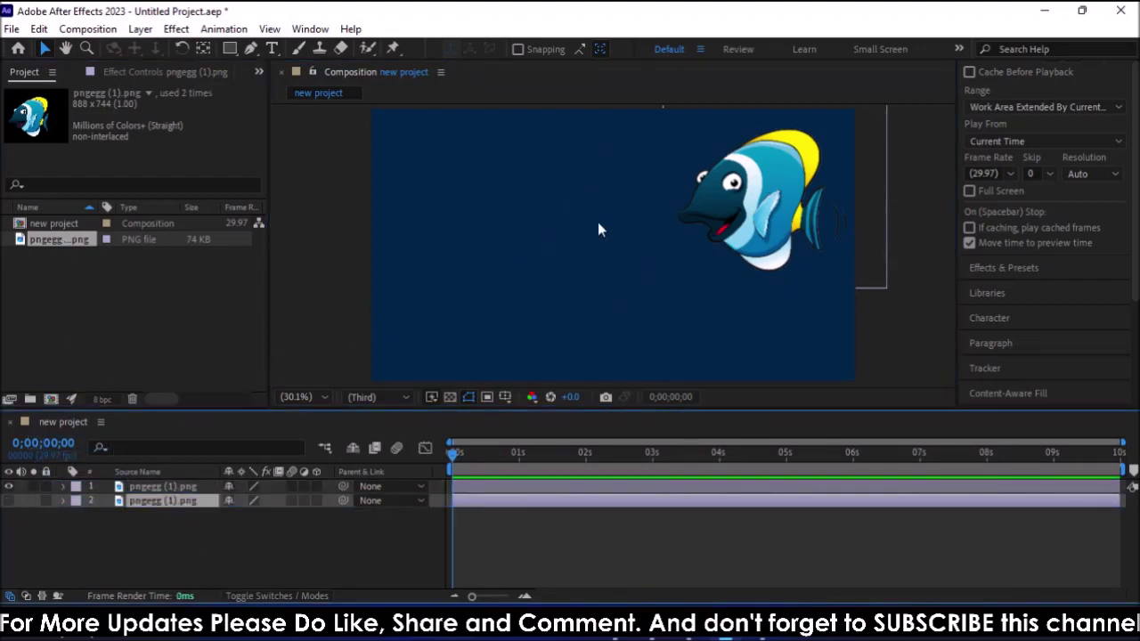
mouse_move(759, 198)
left_mouse_down()
mouse_move(657, 241)
mouse_move(771, 187)
left_mouse_up()
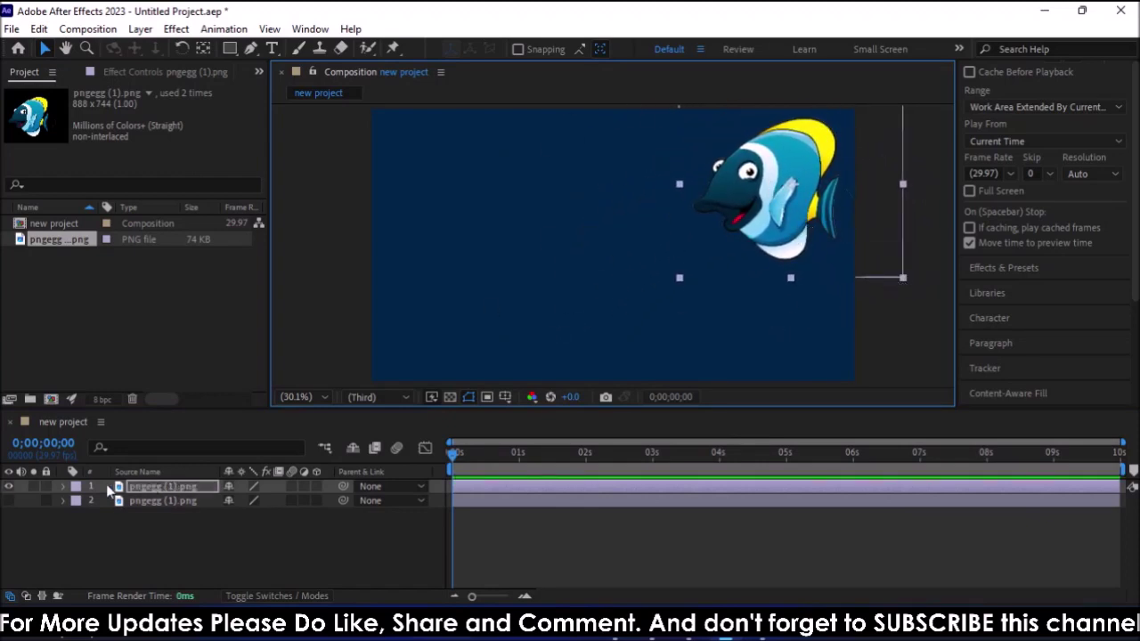
left_click(64, 487)
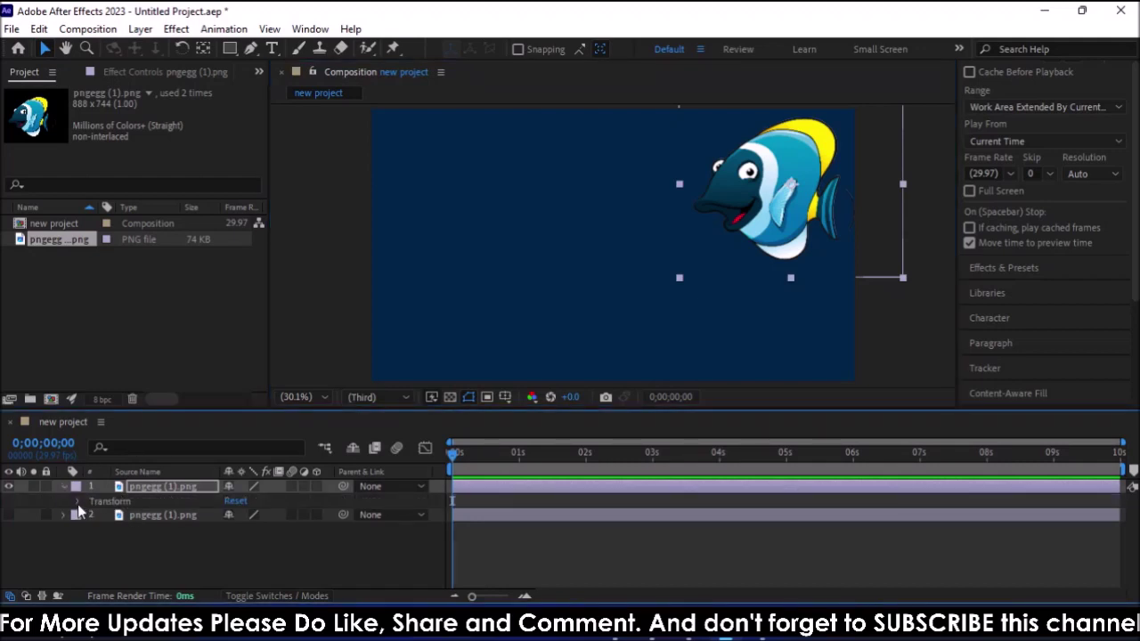
Scale the top fish to 25% and position it at 1790.8, 114.6 in the top-right corner
left_click(78, 502)
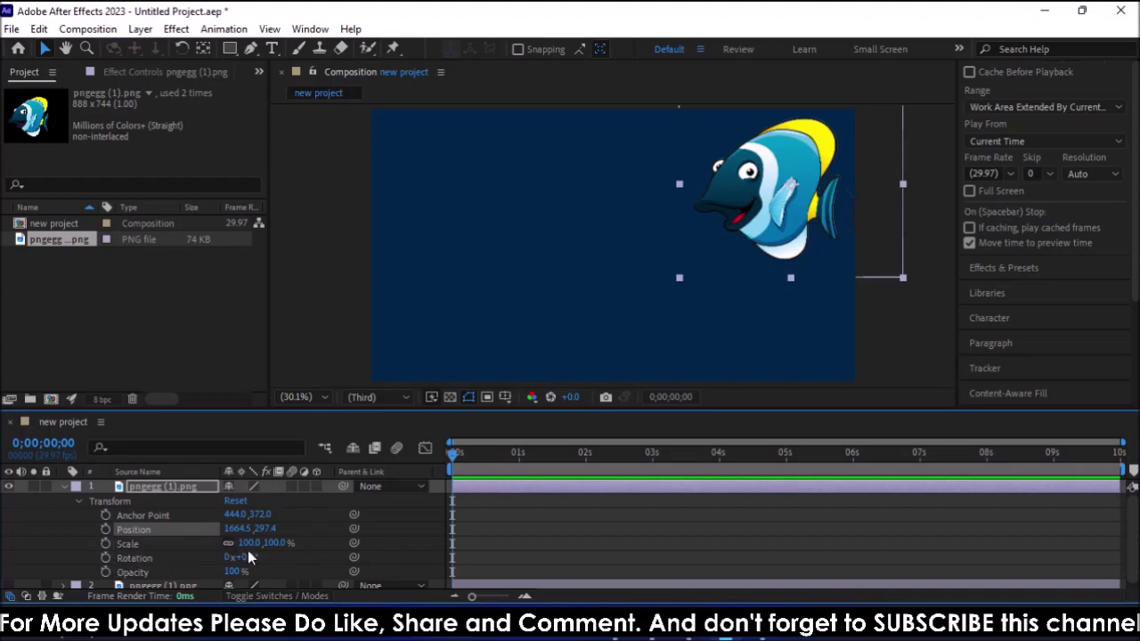
mouse_move(248, 545)
left_mouse_down()
mouse_move(173, 543)
mouse_move(191, 544)
left_mouse_up()
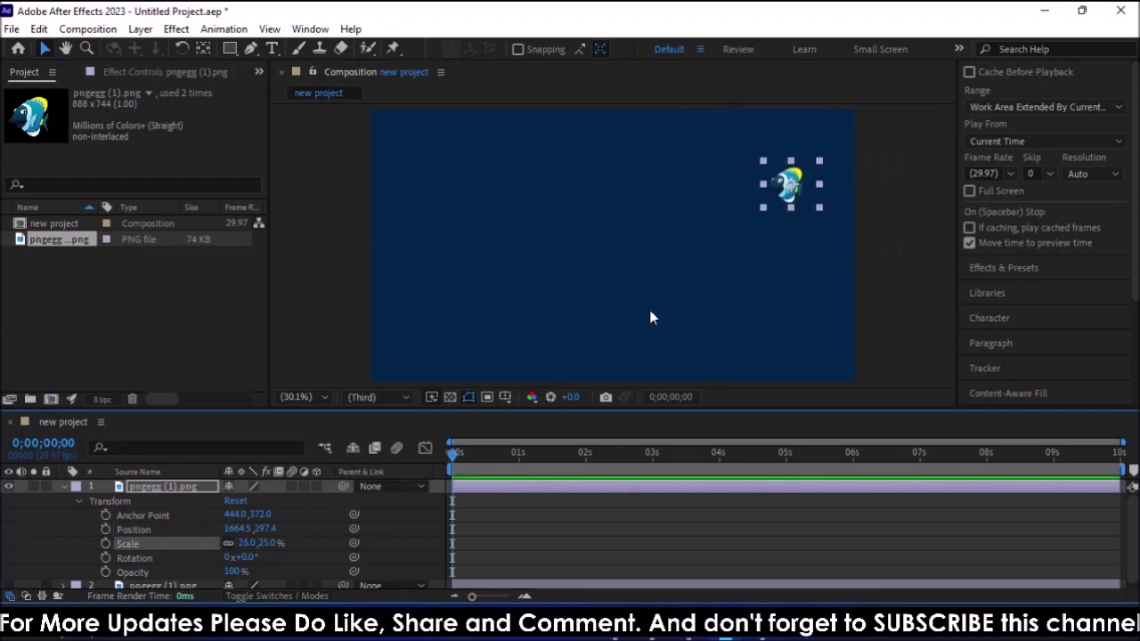
left_click_drag(789, 202, 821, 153)
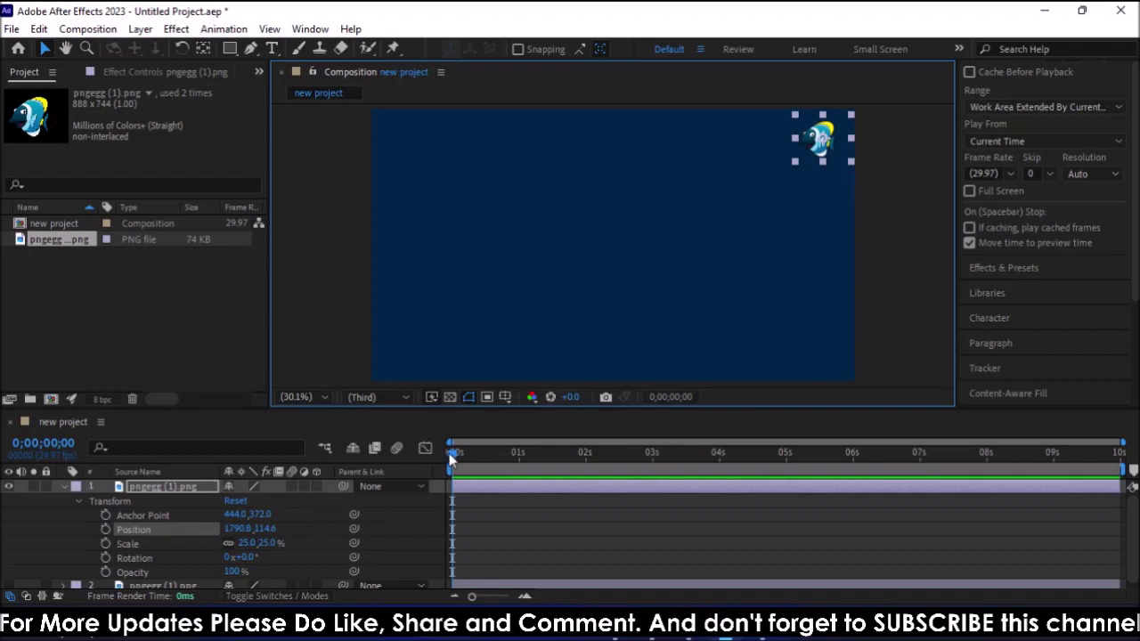
left_click_drag(454, 458, 451, 460)
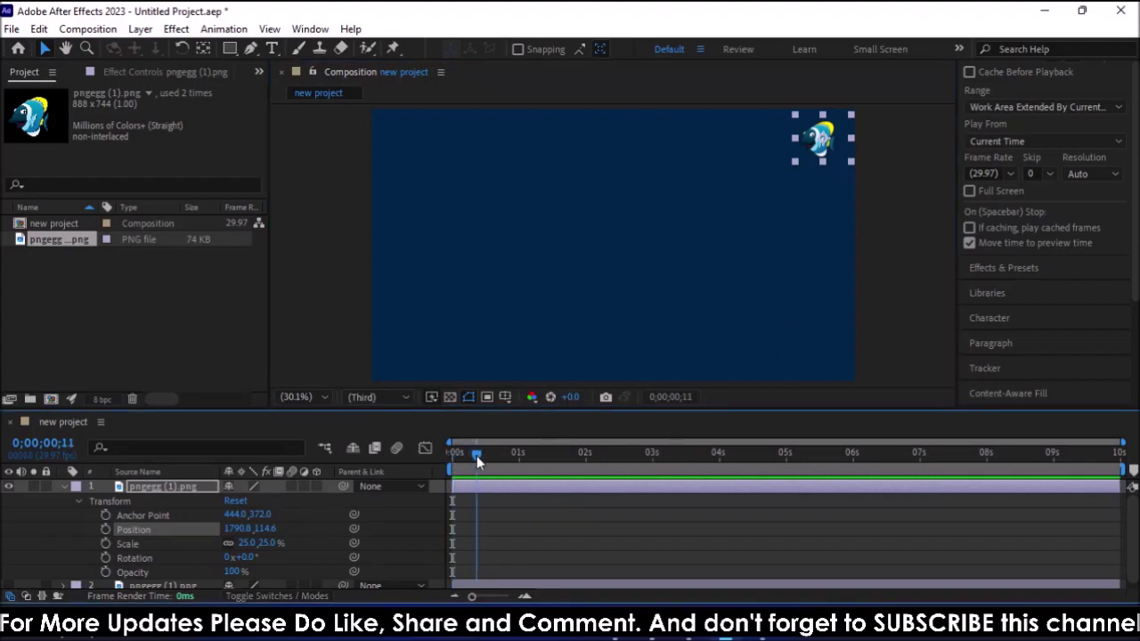
Keyframe the fish's Position at 0s, then move it to -113.4, 968.7 at 0;00;02;16
left_click(104, 529)
left_click_drag(452, 455, 651, 459)
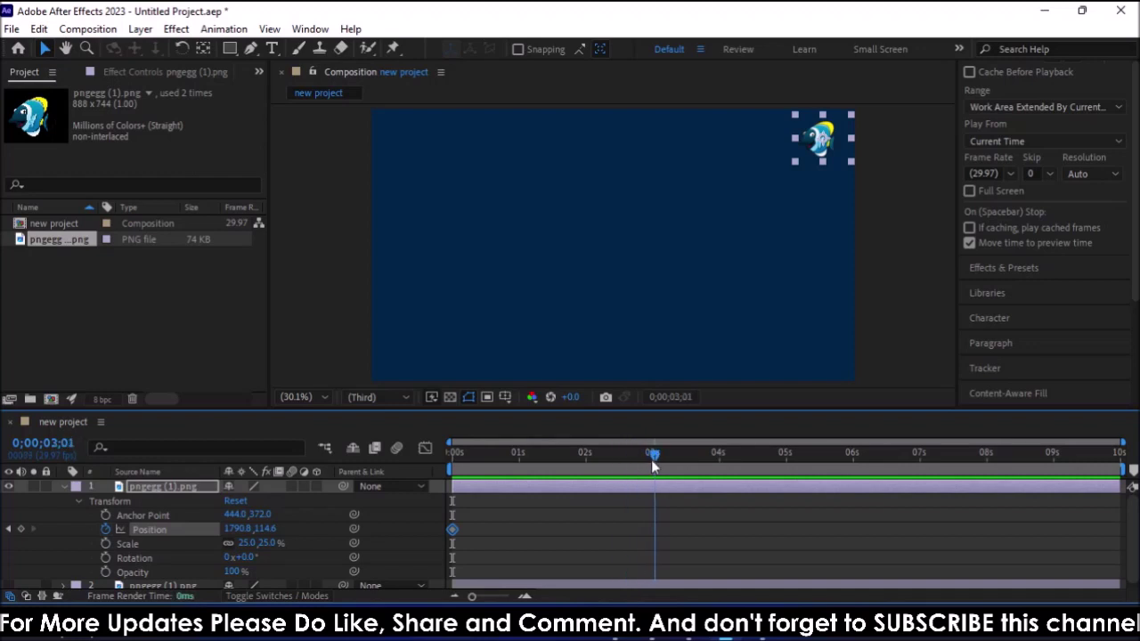
left_click_drag(650, 459, 620, 463)
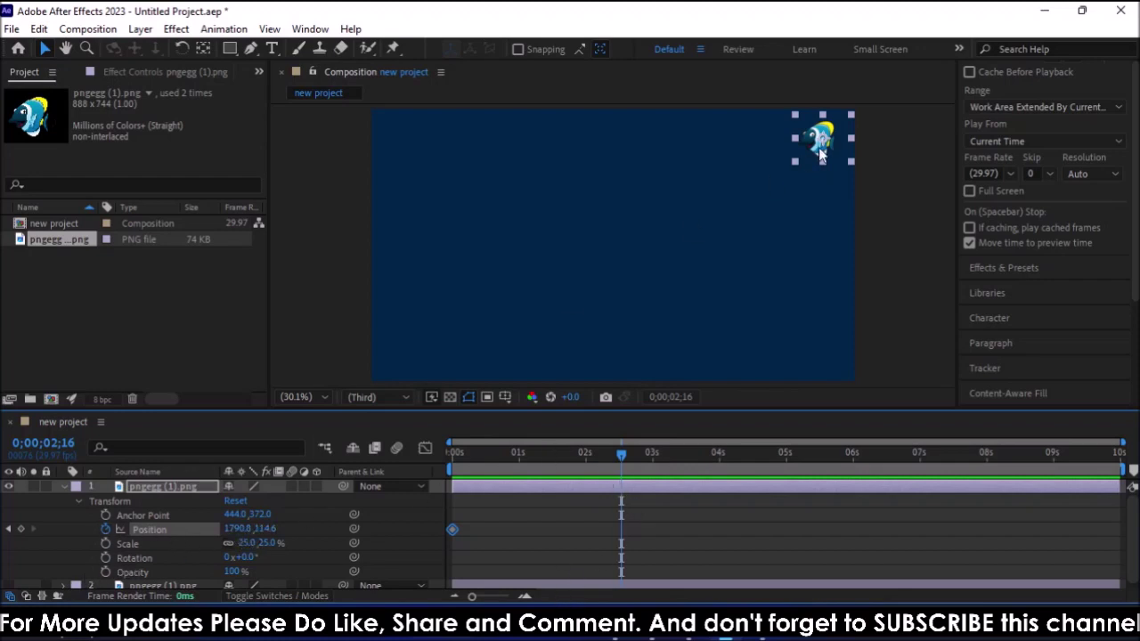
mouse_move(821, 156)
left_mouse_down()
mouse_move(436, 353)
mouse_move(336, 372)
left_mouse_up()
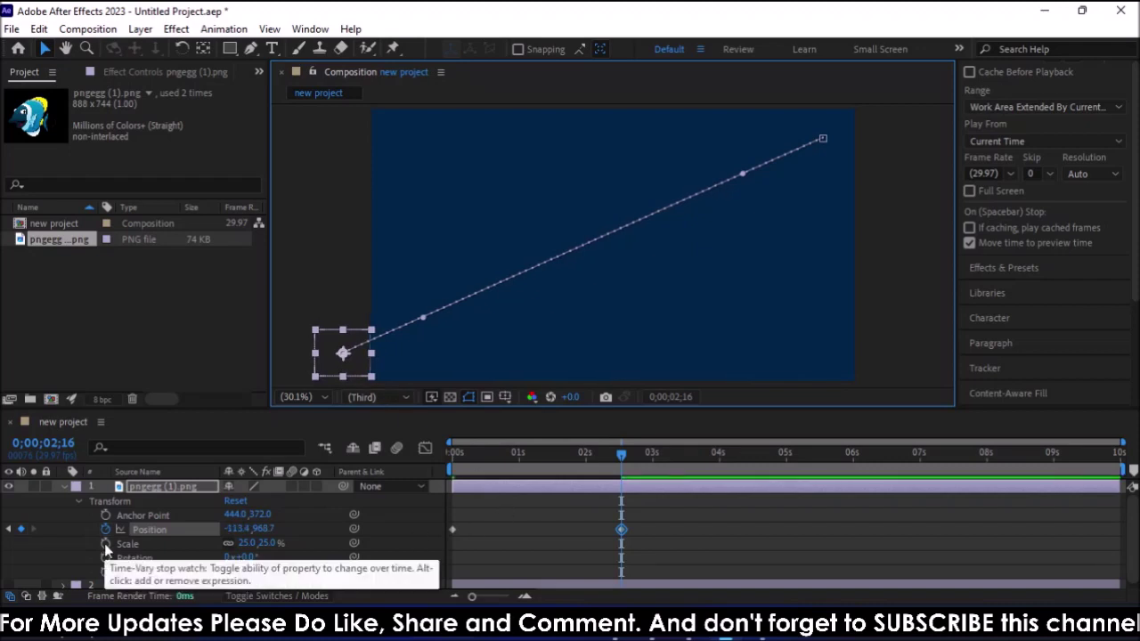
Keyframe the fish's Scale at 66% and bend its path into an S-curve ending at -206.4, 839.1
left_click(105, 544)
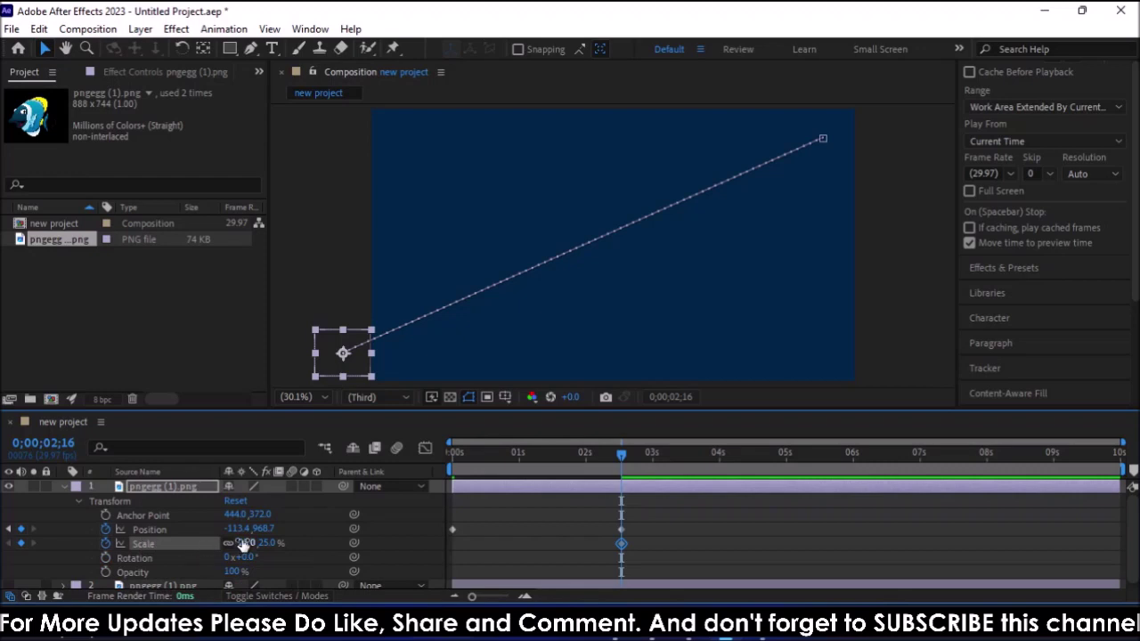
left_click_drag(242, 544, 276, 542)
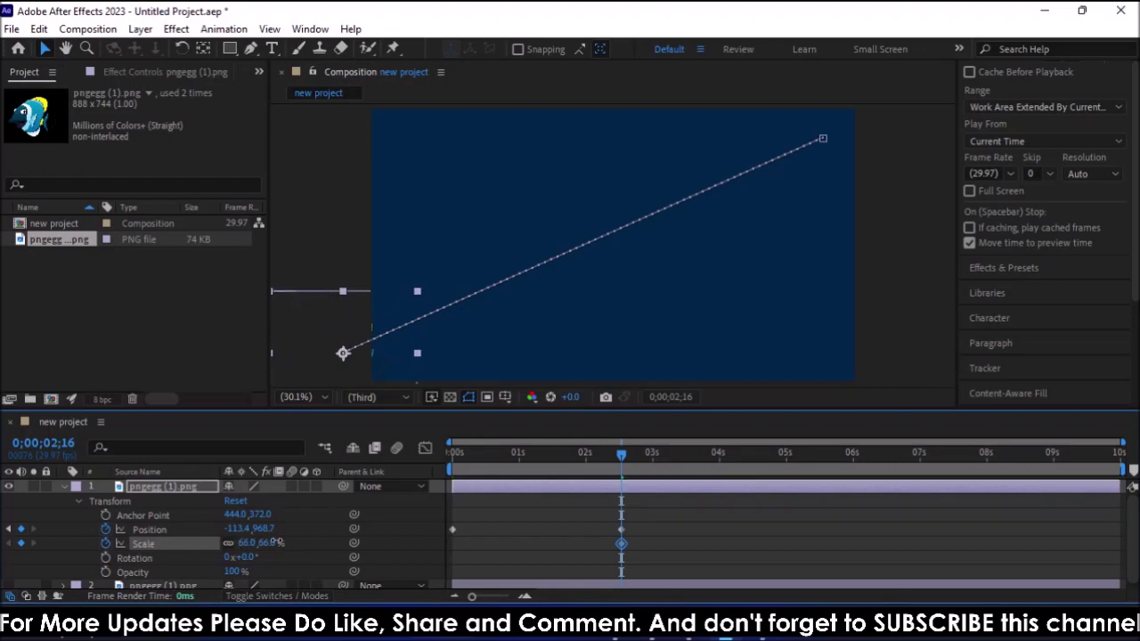
left_click_drag(343, 355, 313, 320)
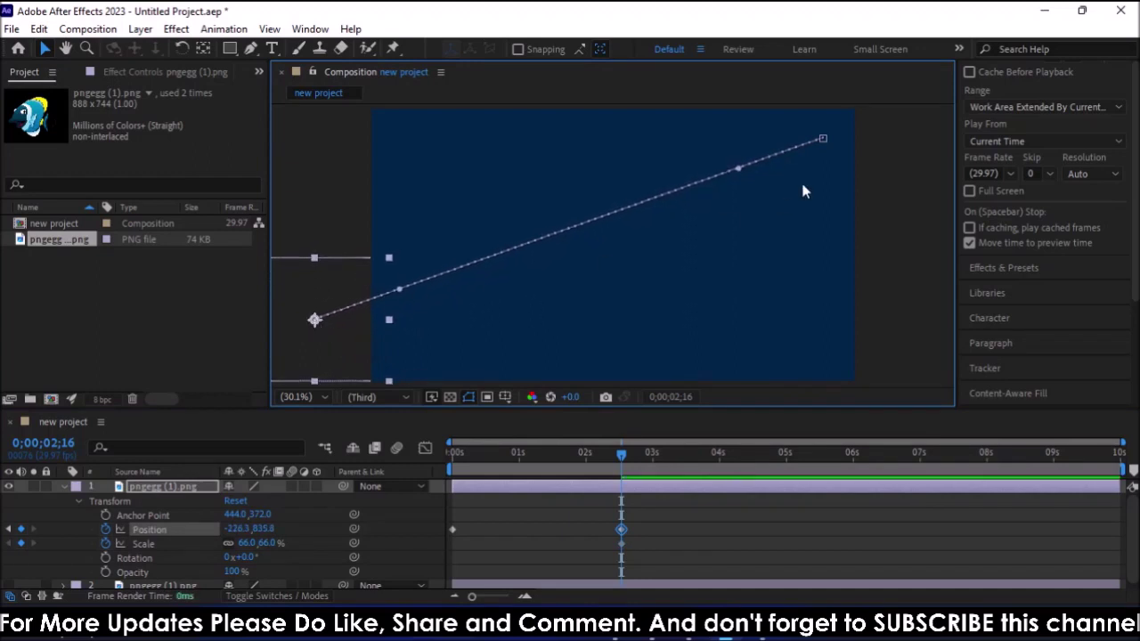
left_click_drag(738, 168, 674, 116)
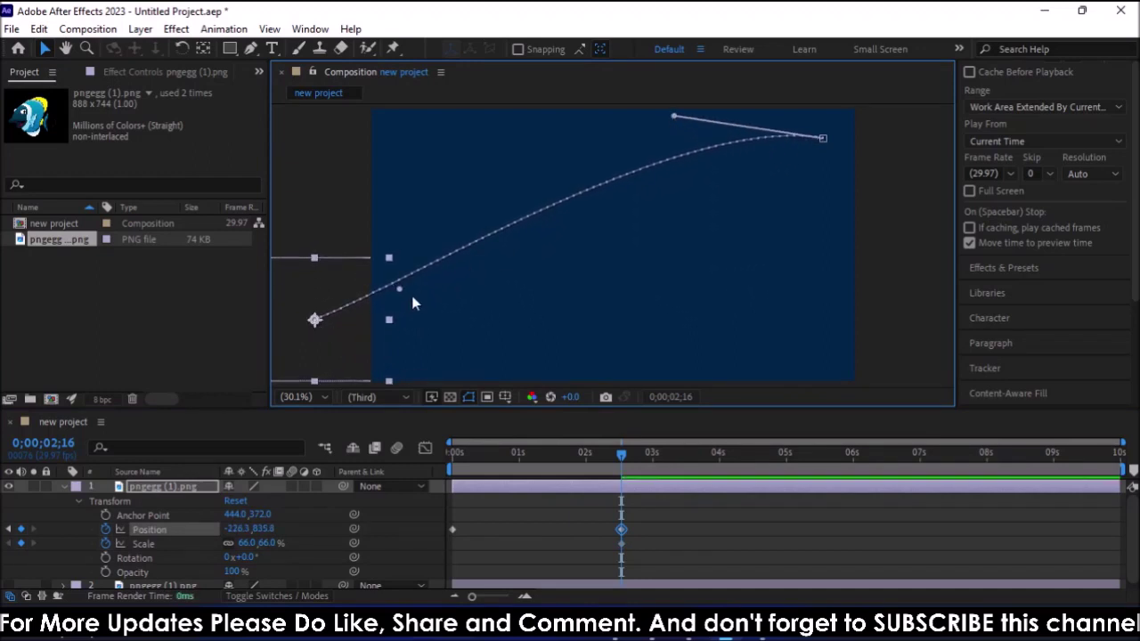
left_click_drag(318, 317, 608, 374)
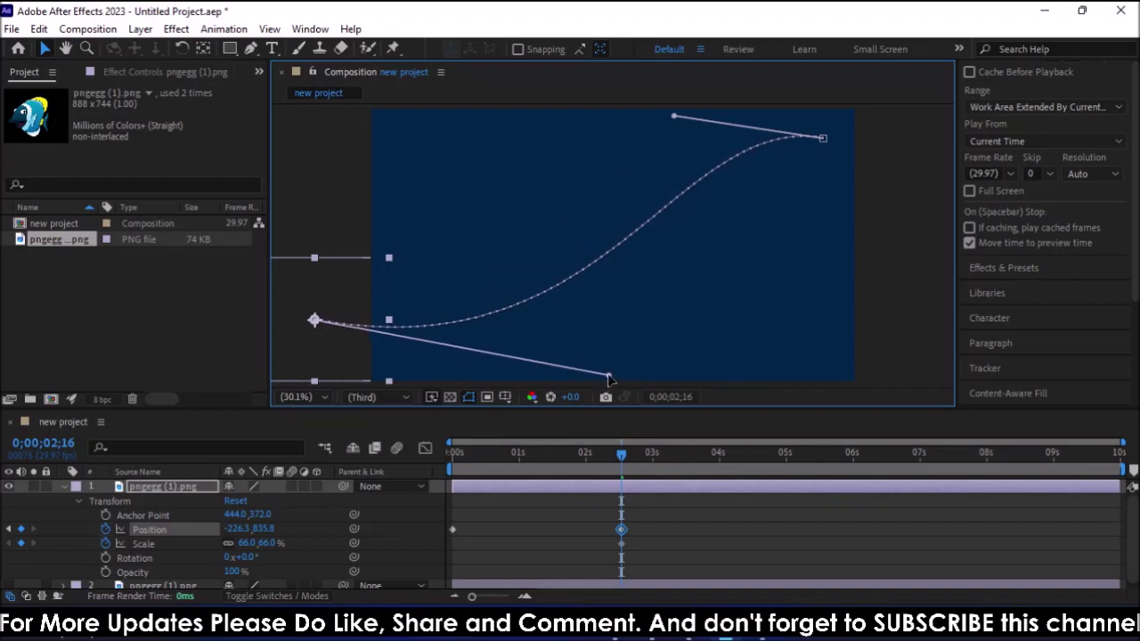
left_click_drag(674, 118, 615, 102)
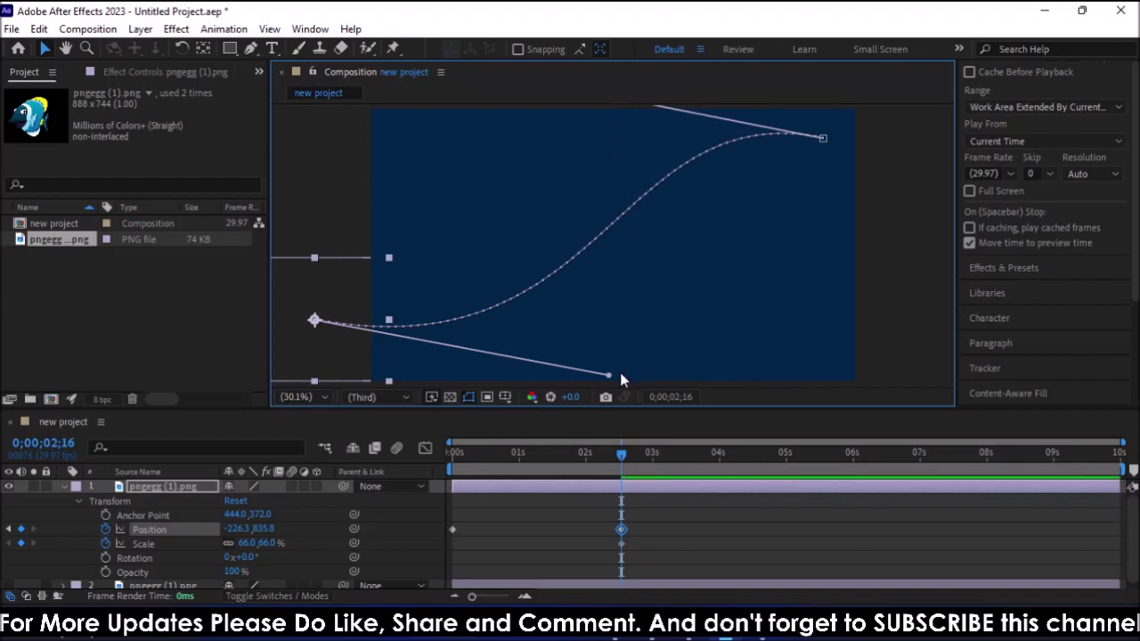
left_click_drag(609, 377, 493, 363)
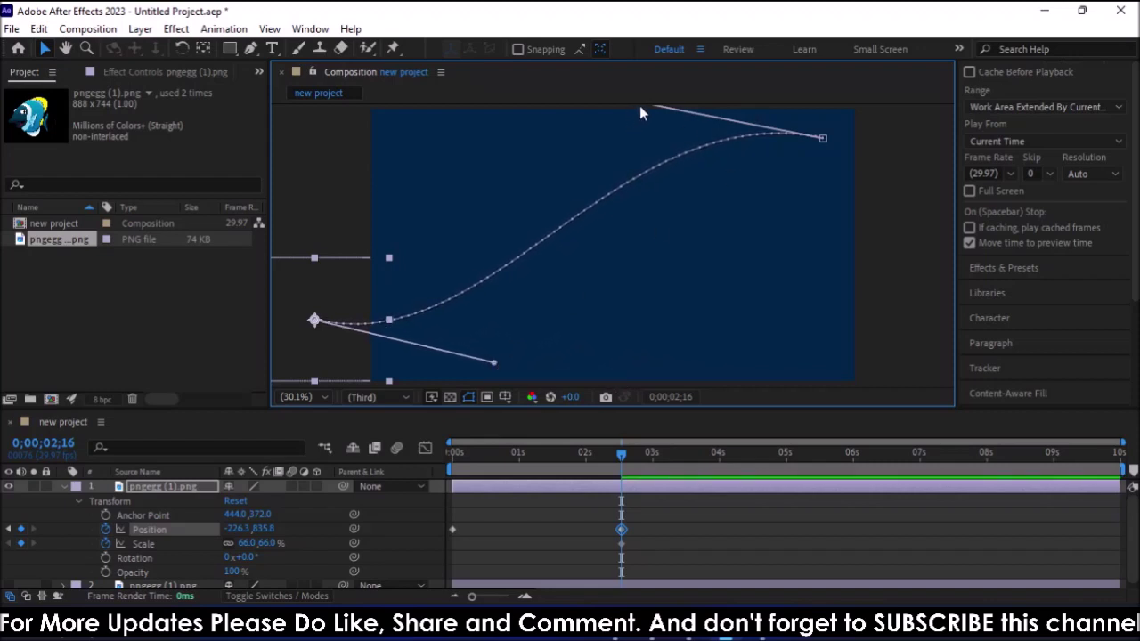
left_click_drag(314, 320, 319, 322)
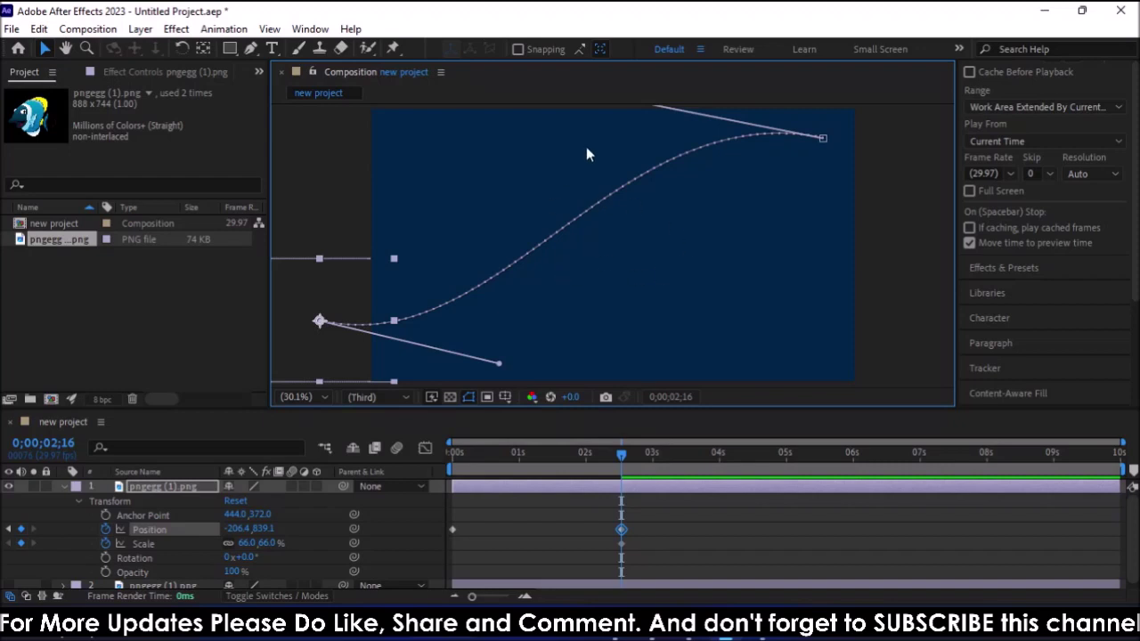
left_click_drag(822, 139, 834, 140)
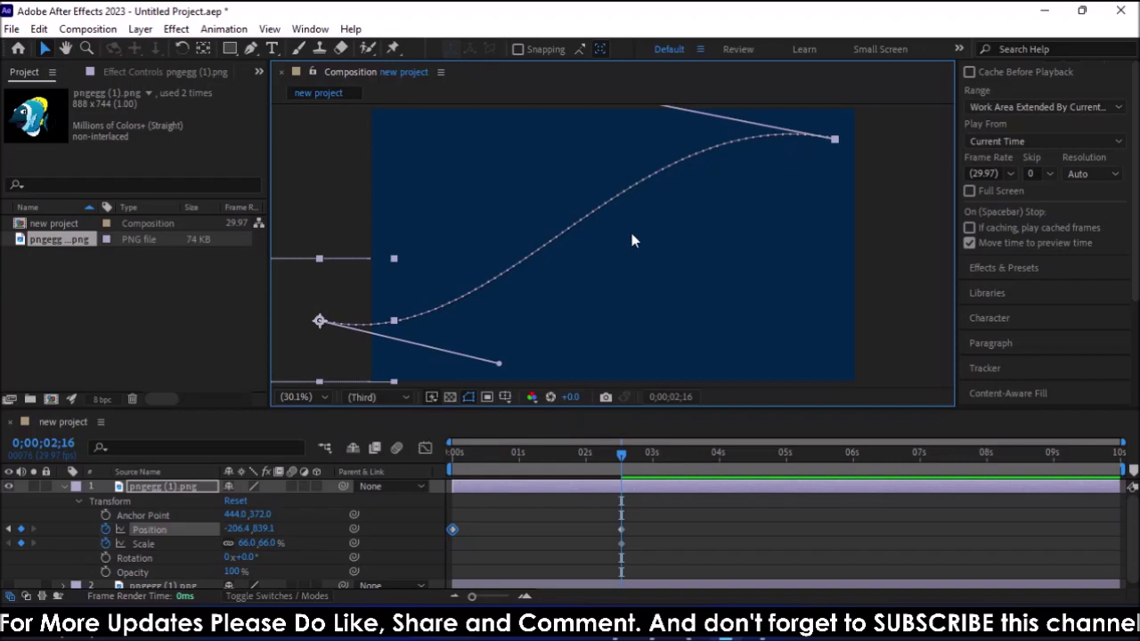
scroll(641, 214, "down", 2)
scroll(658, 223, "up", 3)
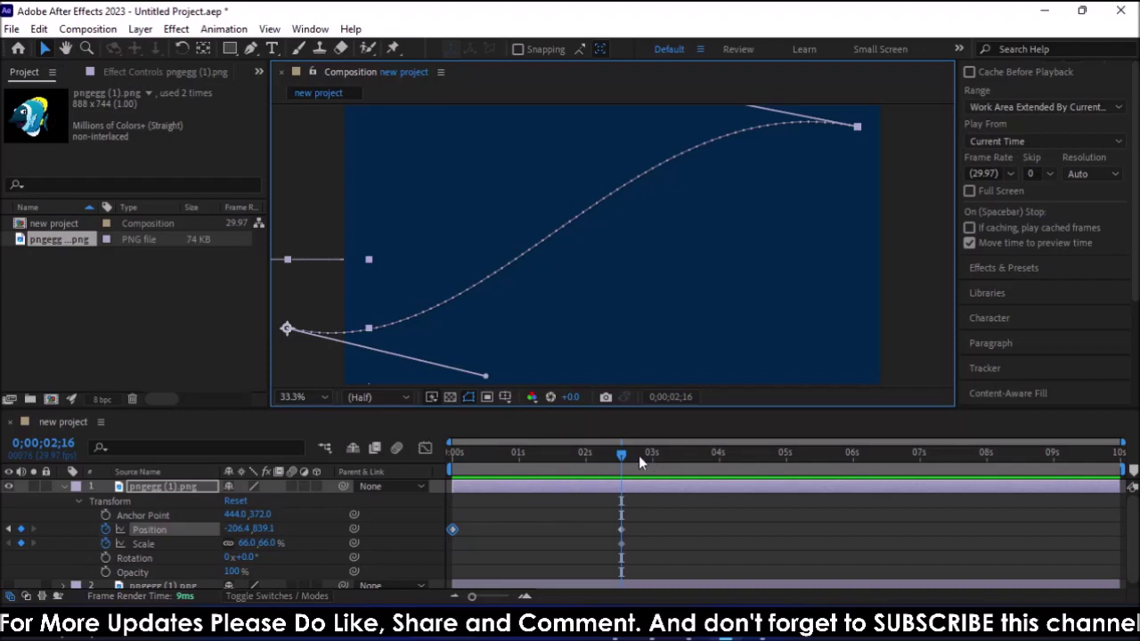
Preview the fish animation from the start, then return to frame 0
left_click_drag(623, 455, 447, 453)
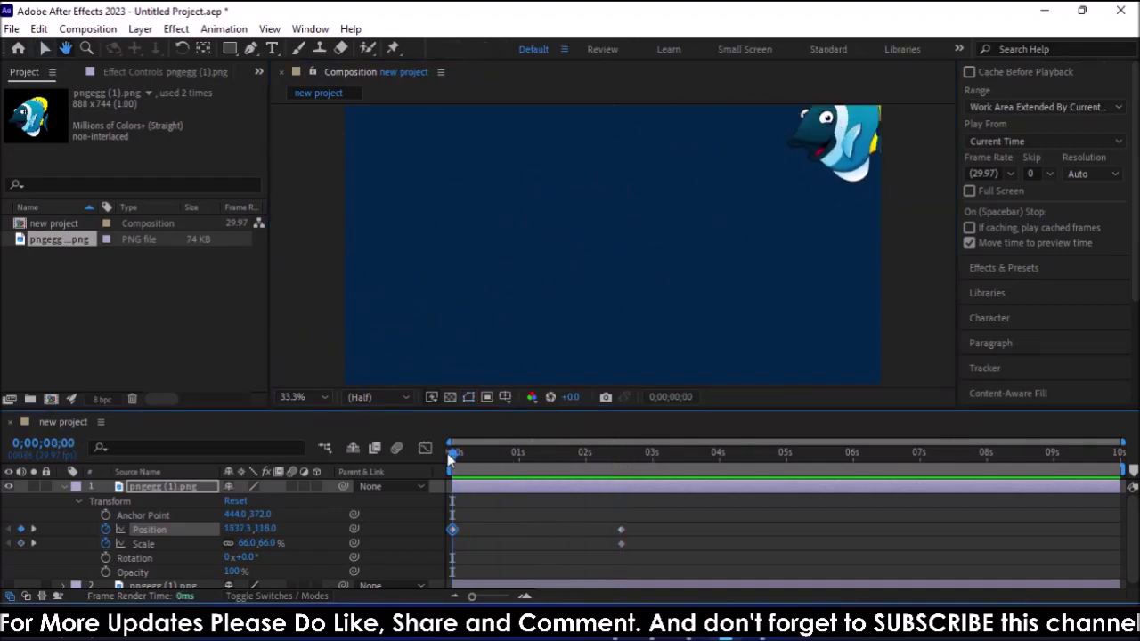
key("space")
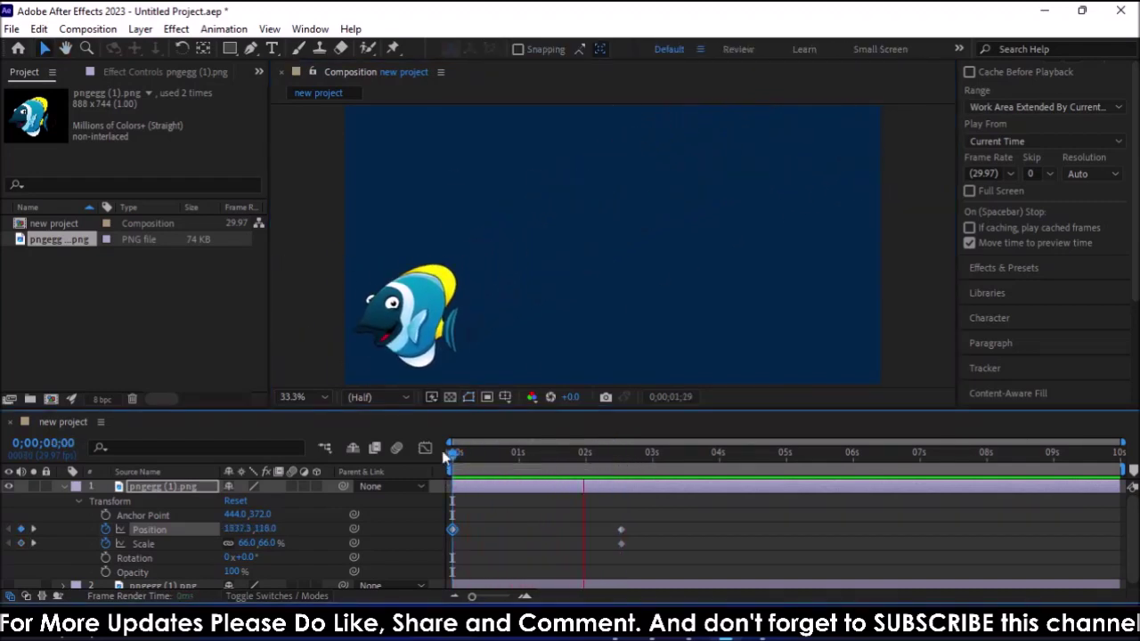
left_click(658, 453)
key("Home")
Change the composition background to yellow-green AFC70C and preview the animation on it
right_click(650, 301)
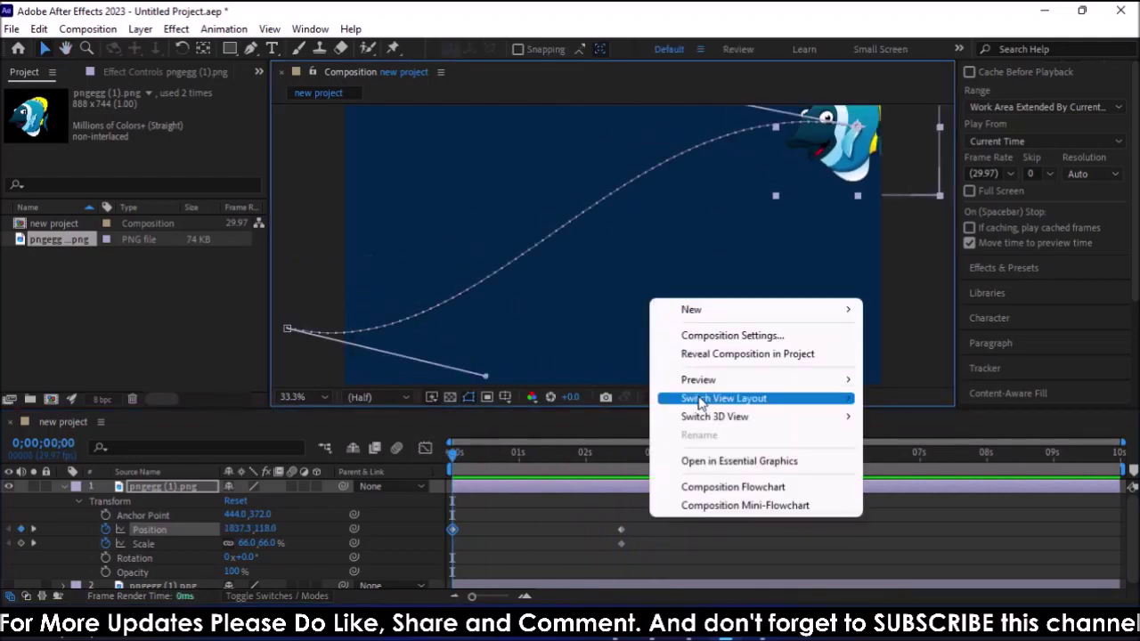
left_click(708, 336)
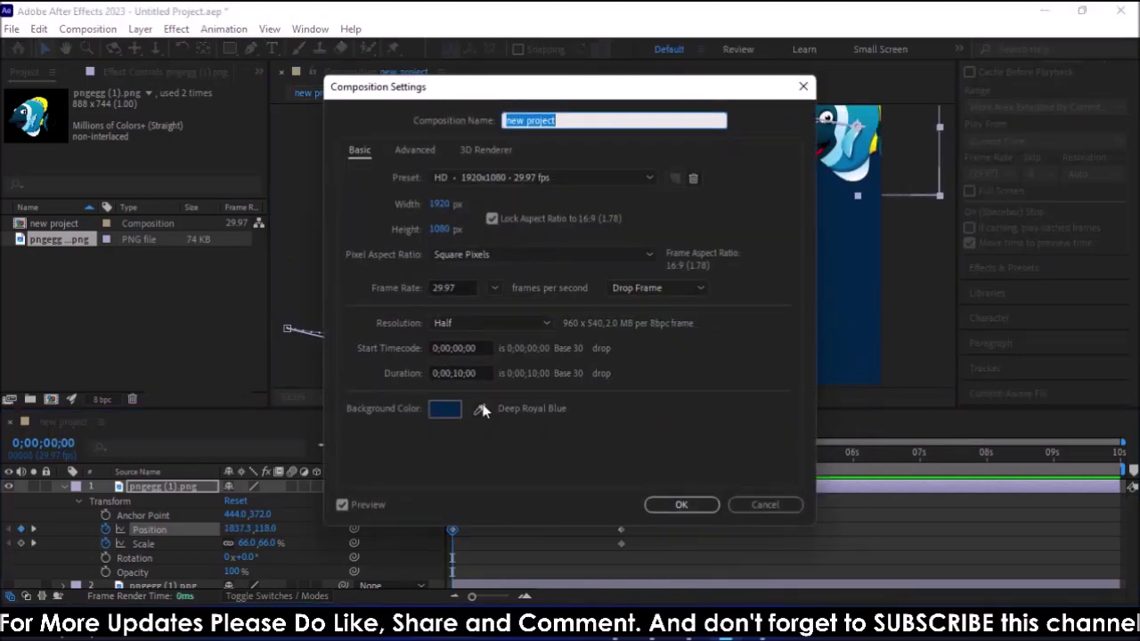
left_click(445, 408)
left_click(600, 362)
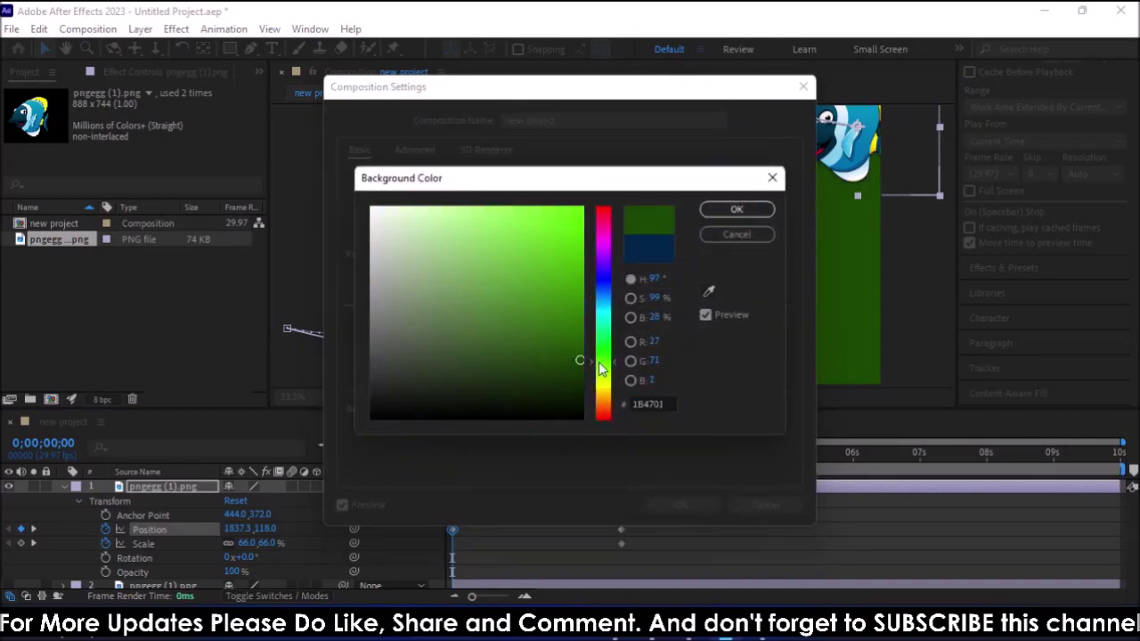
left_click(602, 380)
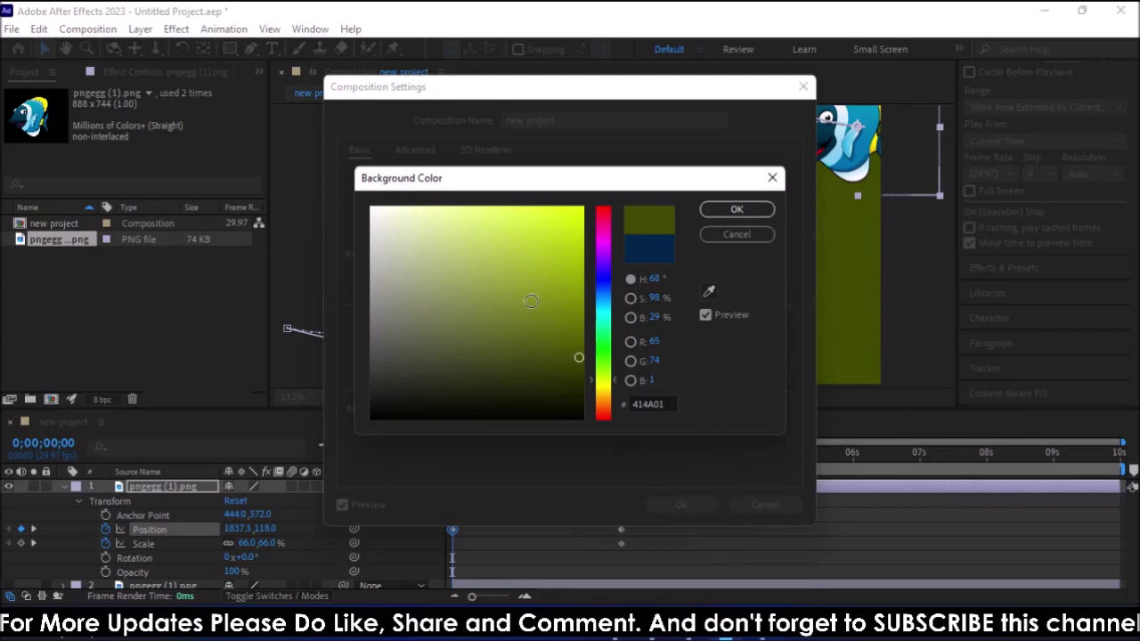
left_click_drag(577, 326, 570, 253)
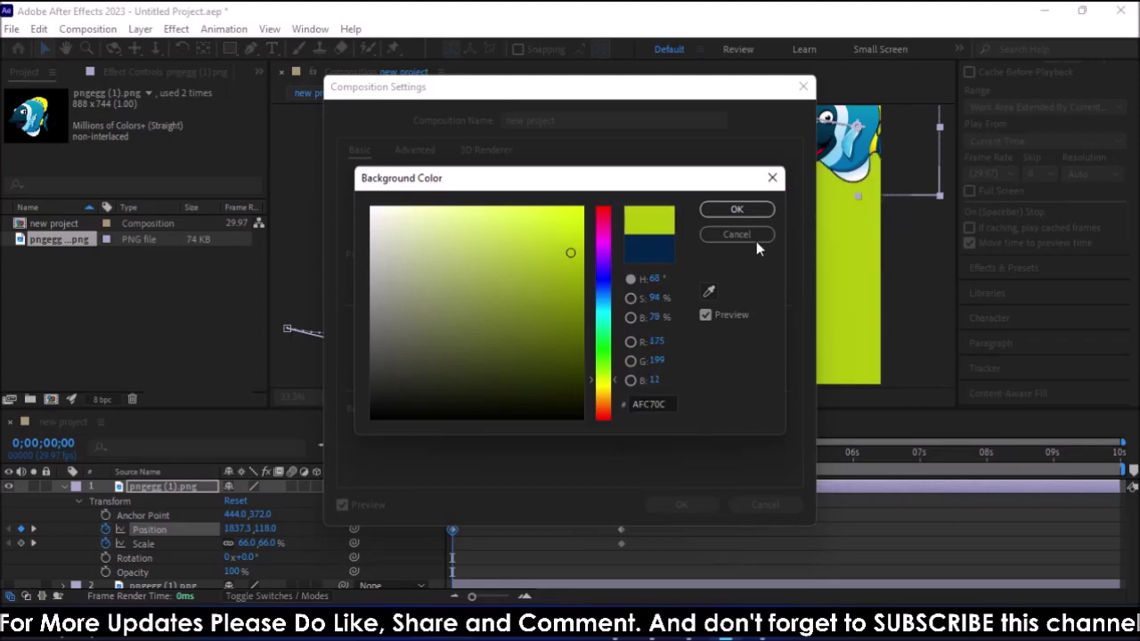
left_click(738, 210)
left_click(680, 504)
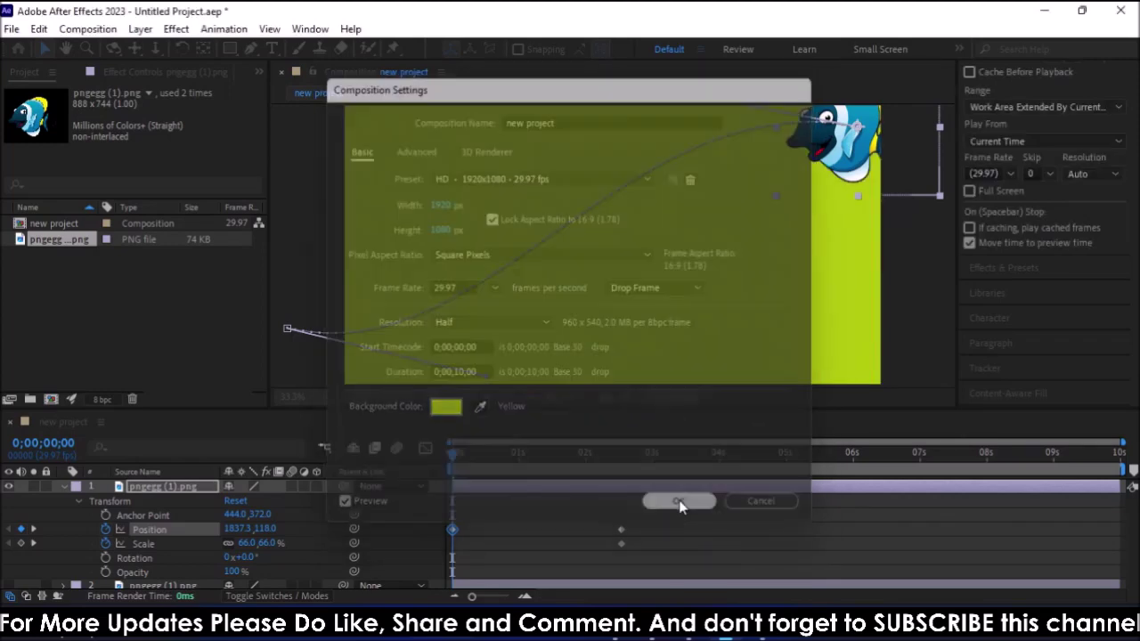
key("space")
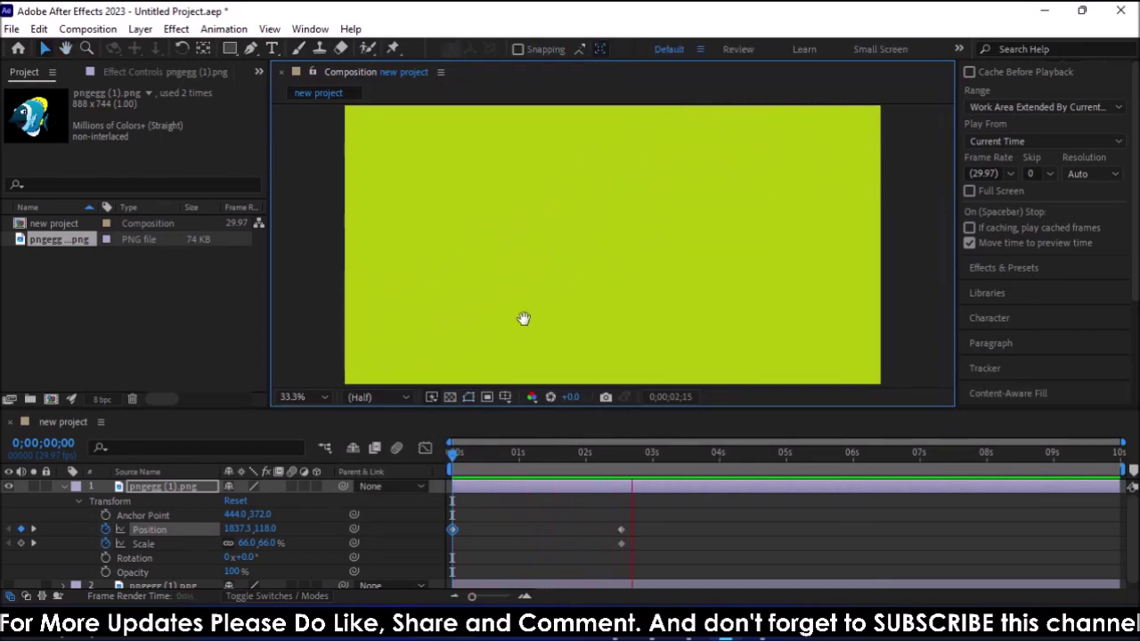
Enable composition motion blur, rewind to the start, and collapse the first fish's properties
left_click(397, 448)
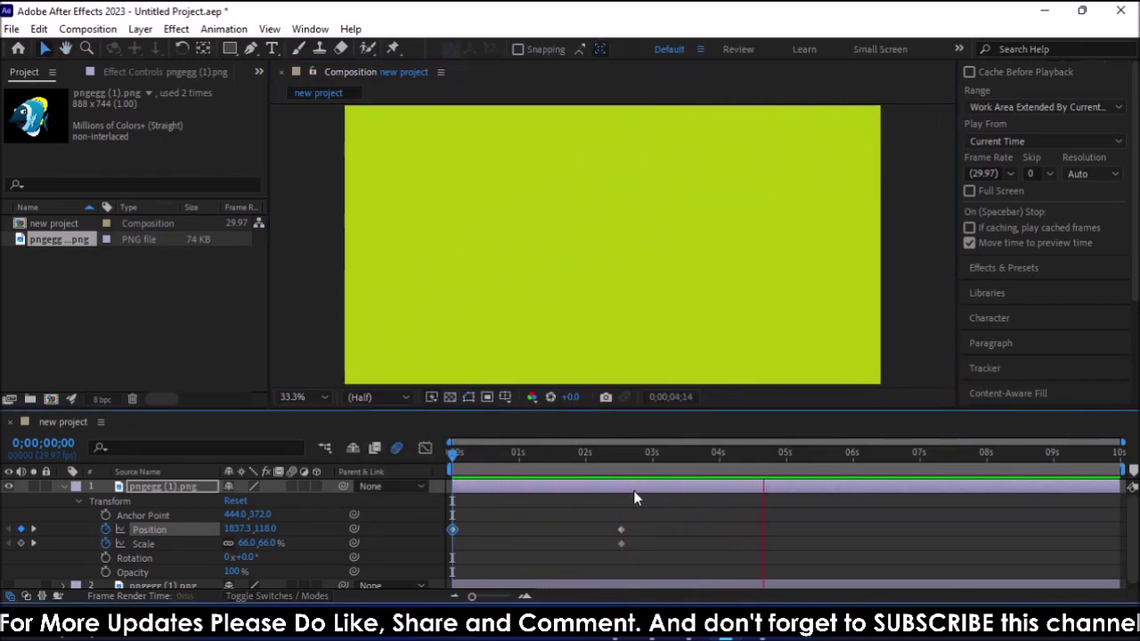
key("space")
left_click_drag(808, 460, 438, 454)
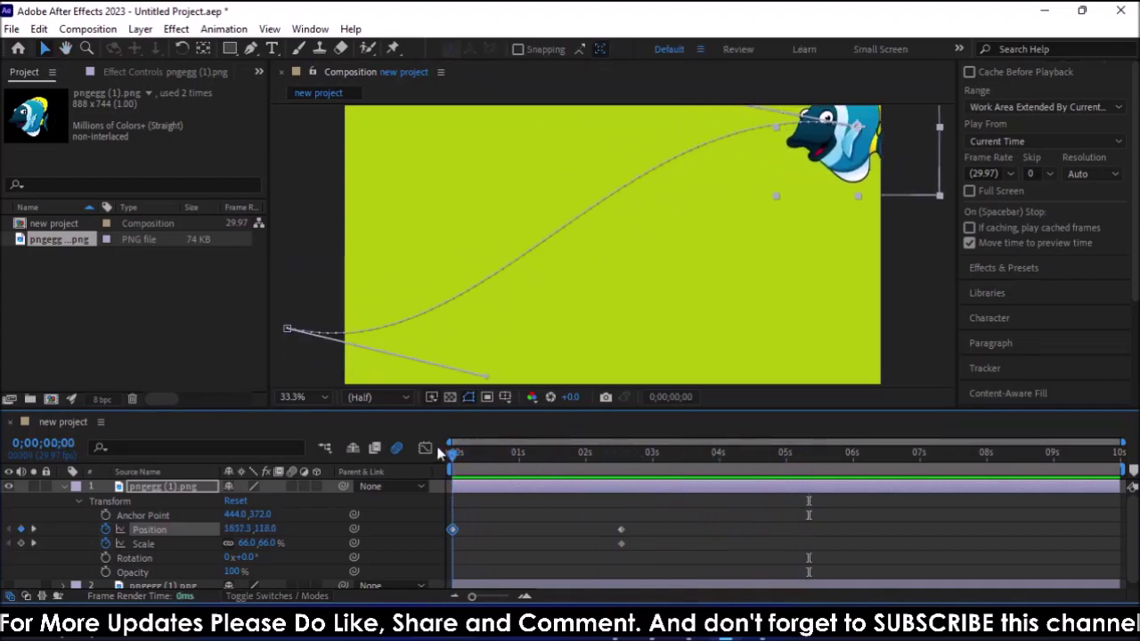
left_click(60, 488)
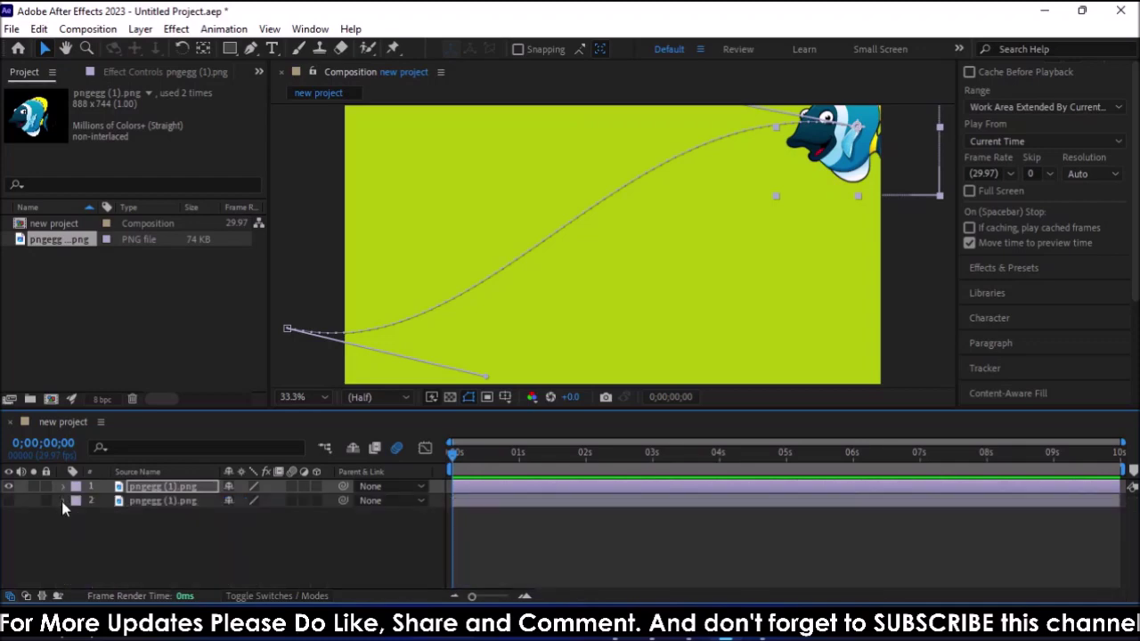
Unhide the second fish layer and move it to the lower-left of the frame
left_click(75, 501)
left_click(24, 508)
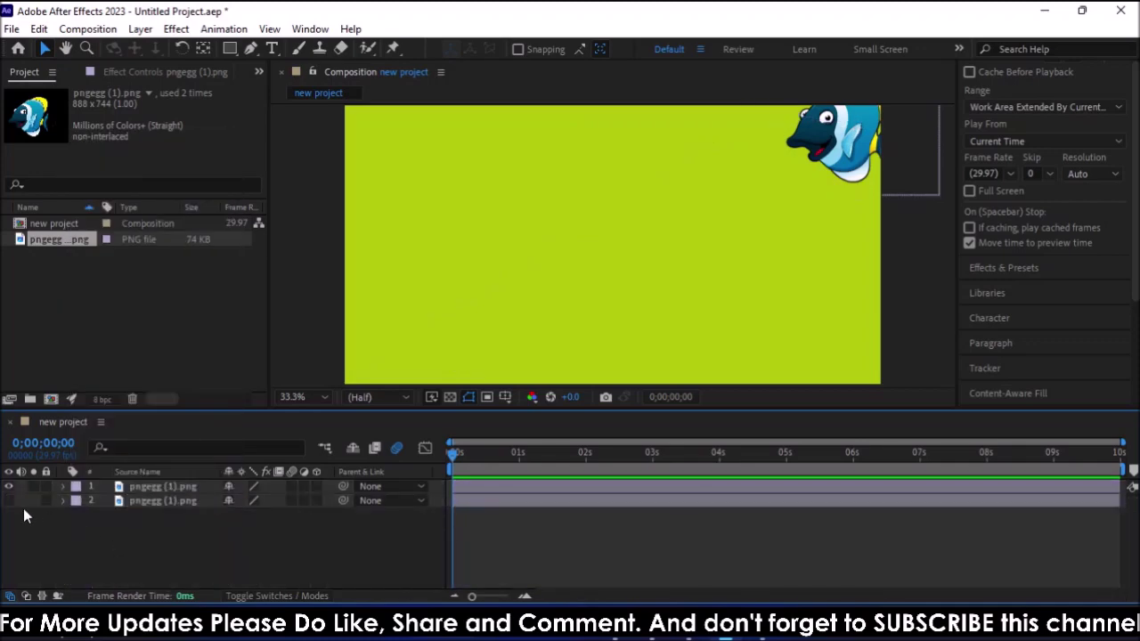
left_click(9, 501)
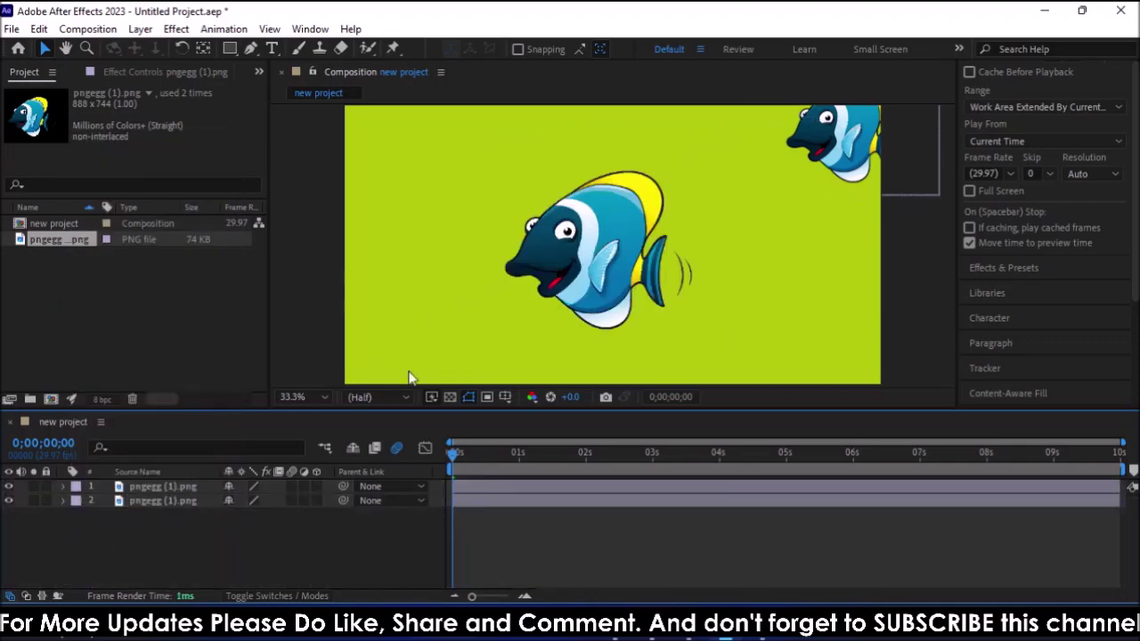
left_click(603, 254)
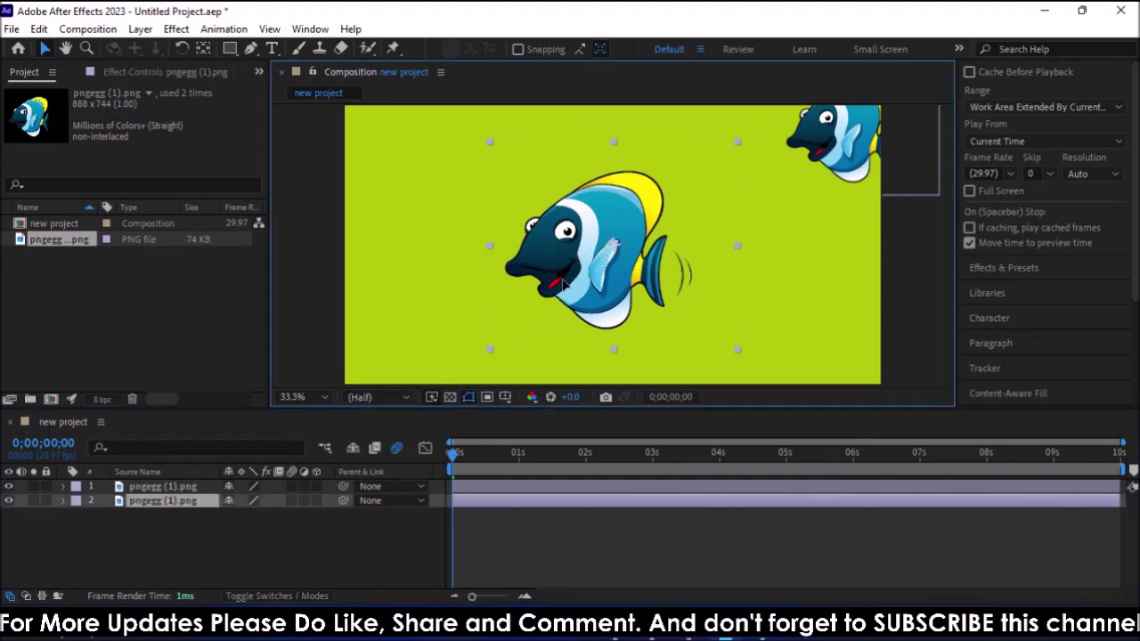
left_click_drag(559, 299, 406, 341)
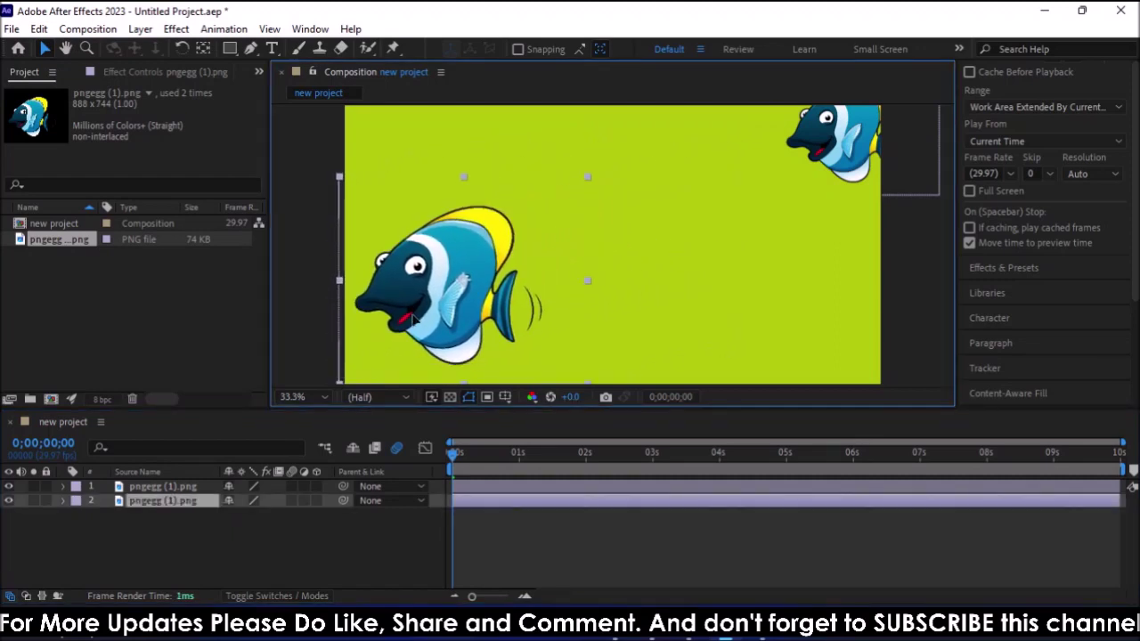
left_click_drag(406, 341, 422, 313)
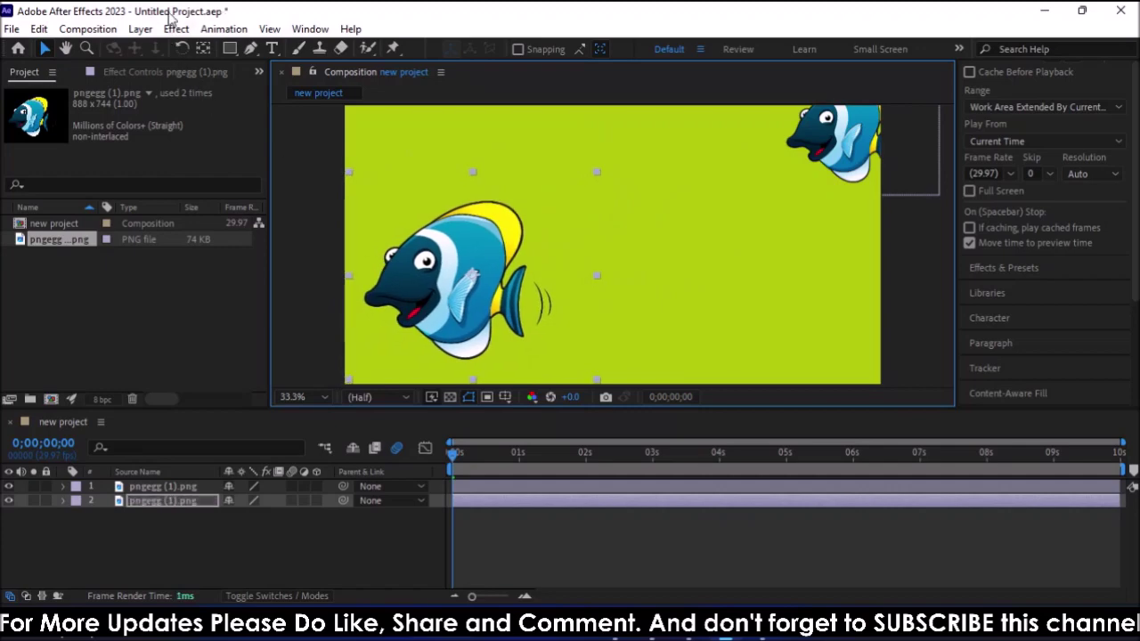
Flip the second fish horizontally and drag it just off the left edge
left_click(138, 29)
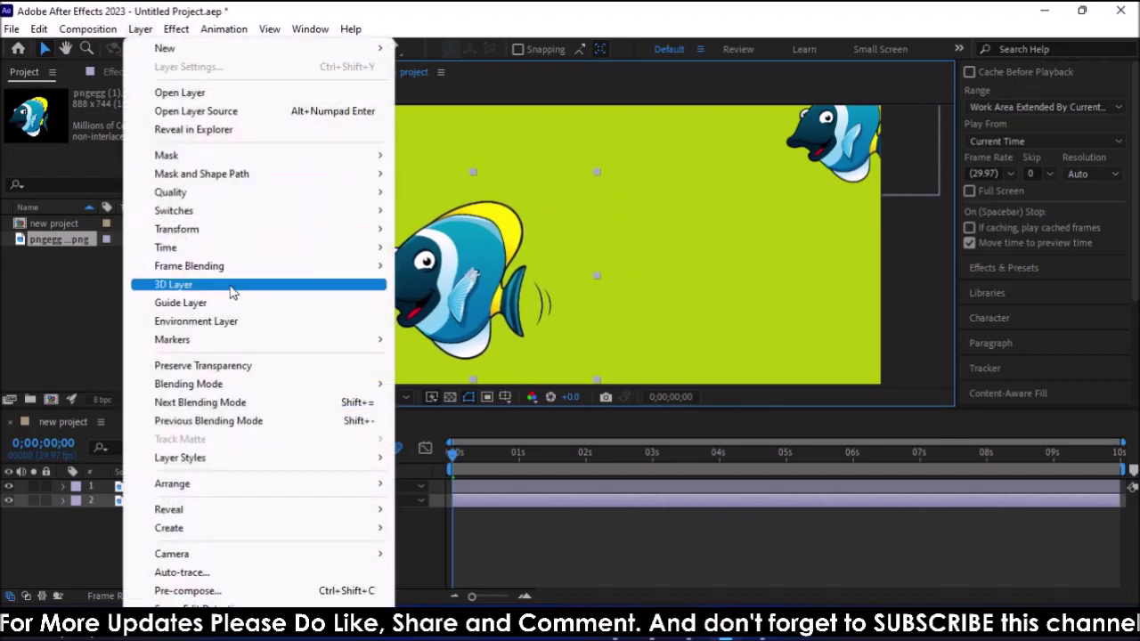
mouse_move(212, 232)
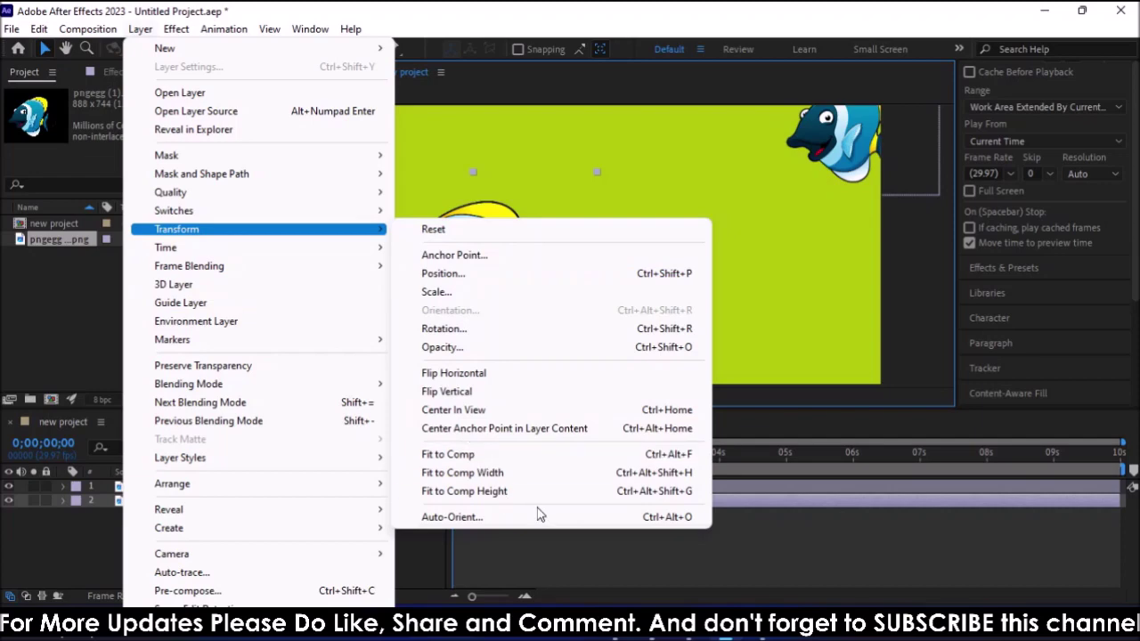
left_click(473, 375)
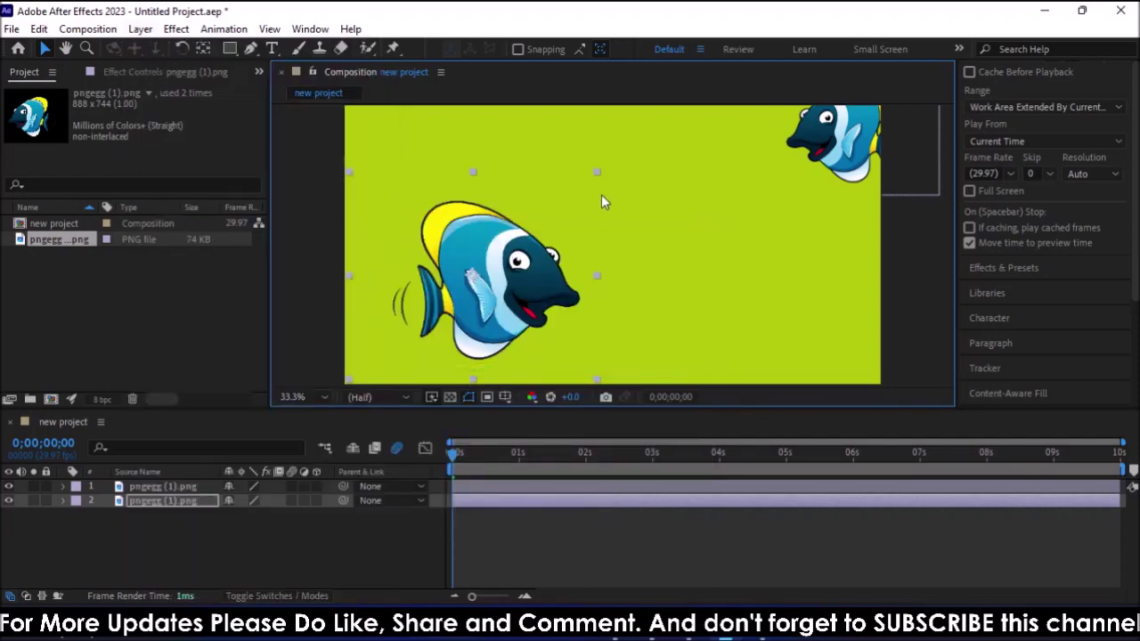
mouse_move(529, 294)
left_mouse_down()
mouse_move(299, 331)
mouse_move(293, 309)
mouse_move(294, 322)
left_mouse_up()
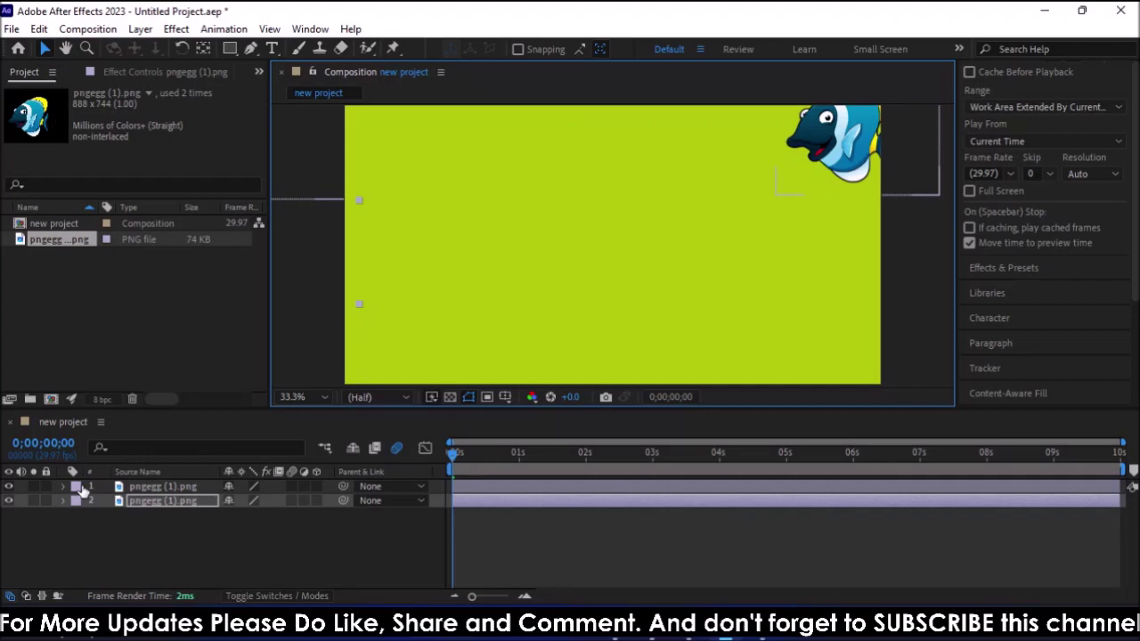
Preview the animation, rewind the playhead to 0s, and select the first fish layer
key("space")
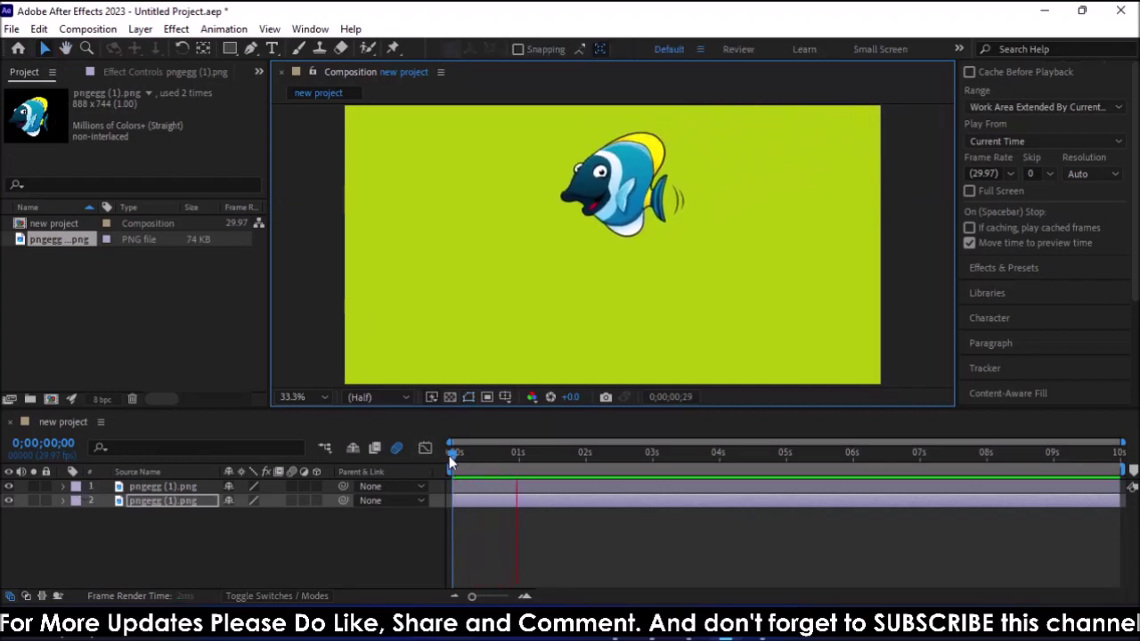
key("space")
left_click_drag(649, 454, 452, 454)
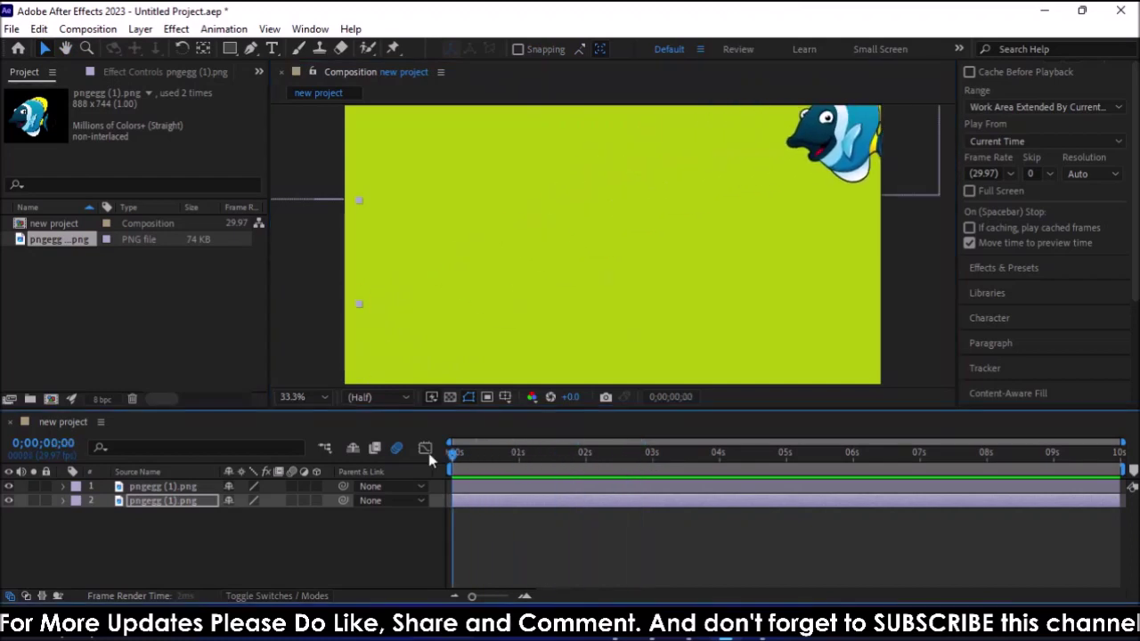
left_click(840, 128)
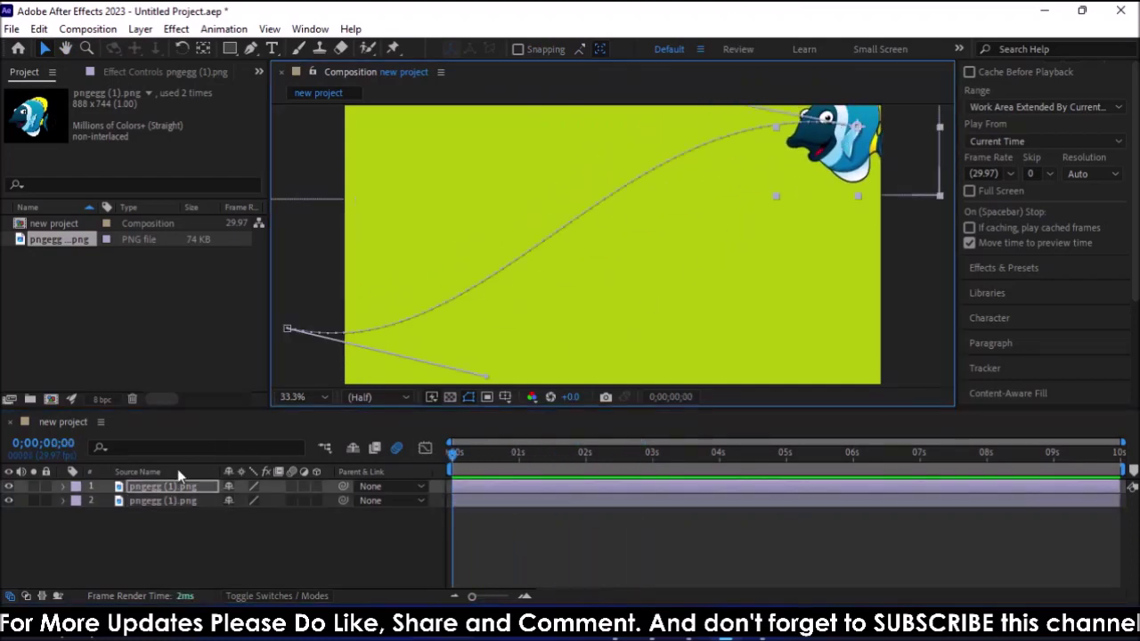
Key the first fish's Scale at 19% at 0 seconds, then check it partway along its path
left_click(63, 487)
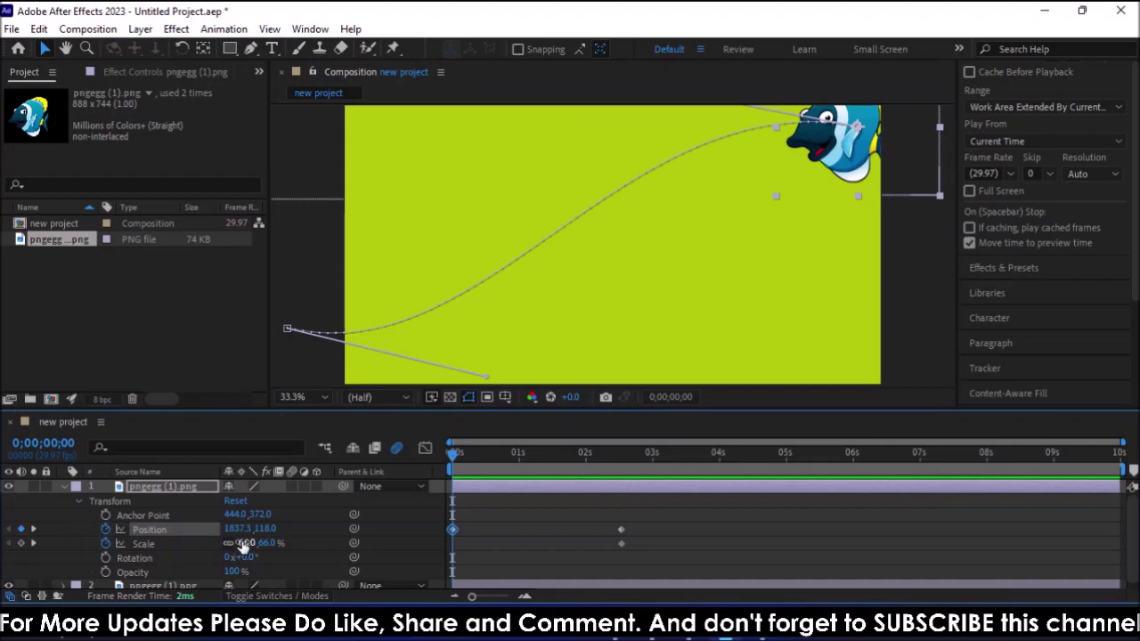
left_click_drag(242, 545, 203, 544)
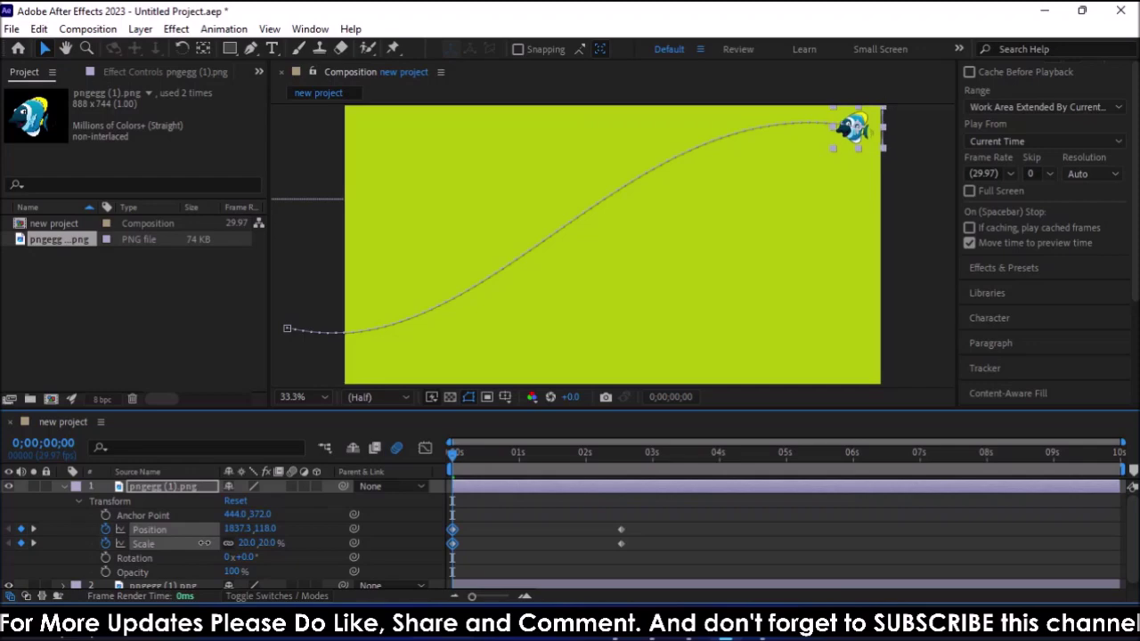
mouse_move(455, 458)
left_mouse_down()
mouse_move(625, 468)
mouse_move(450, 447)
left_mouse_up()
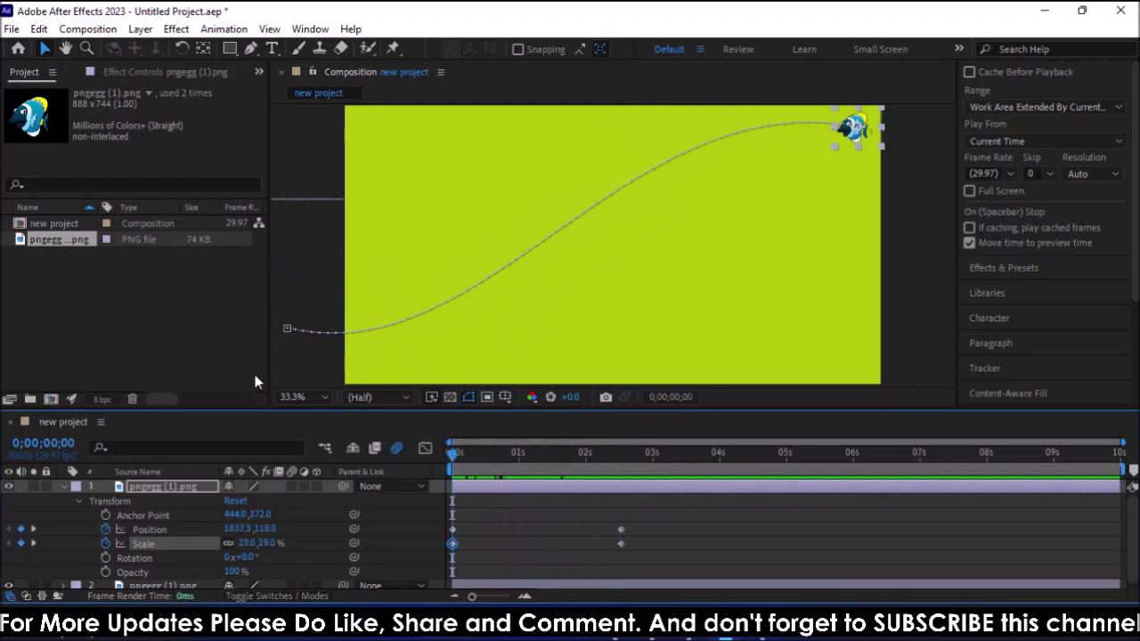
left_click(65, 486)
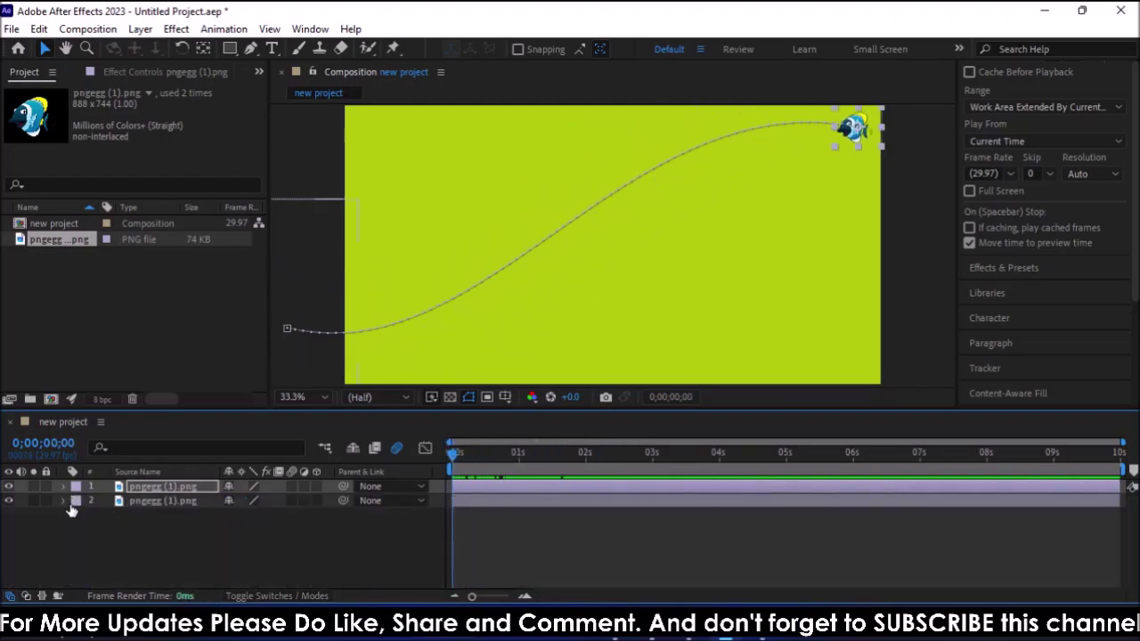
Set a Position keyframe for the second fish at 0;00;02;17 as its starting point
left_click(63, 500)
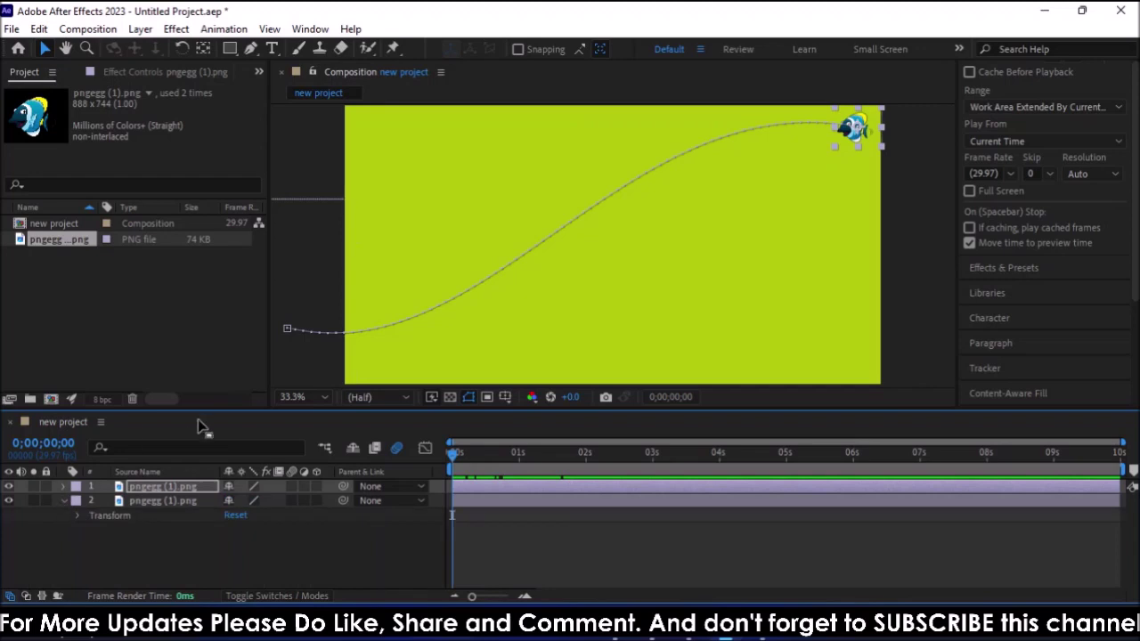
left_click(132, 502)
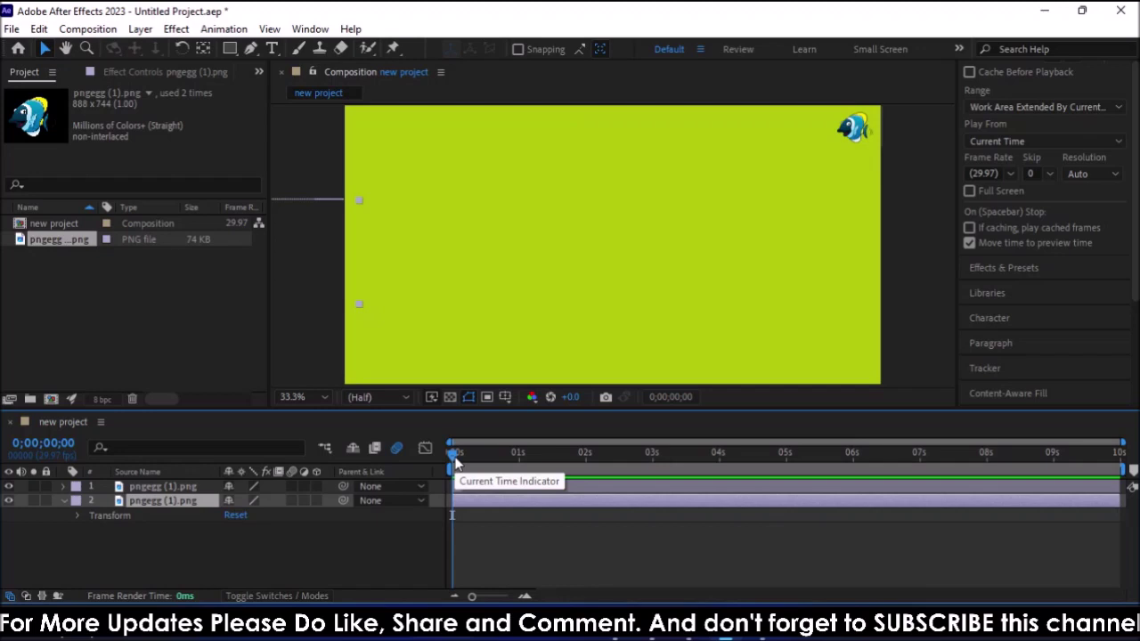
left_click_drag(454, 459, 625, 463)
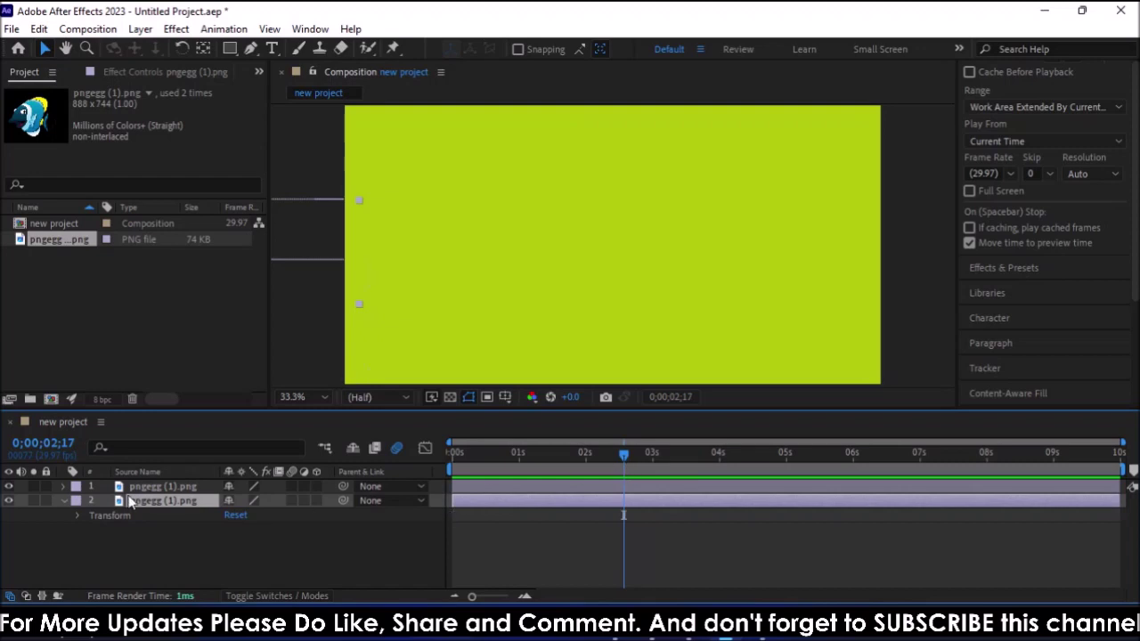
left_click(79, 516)
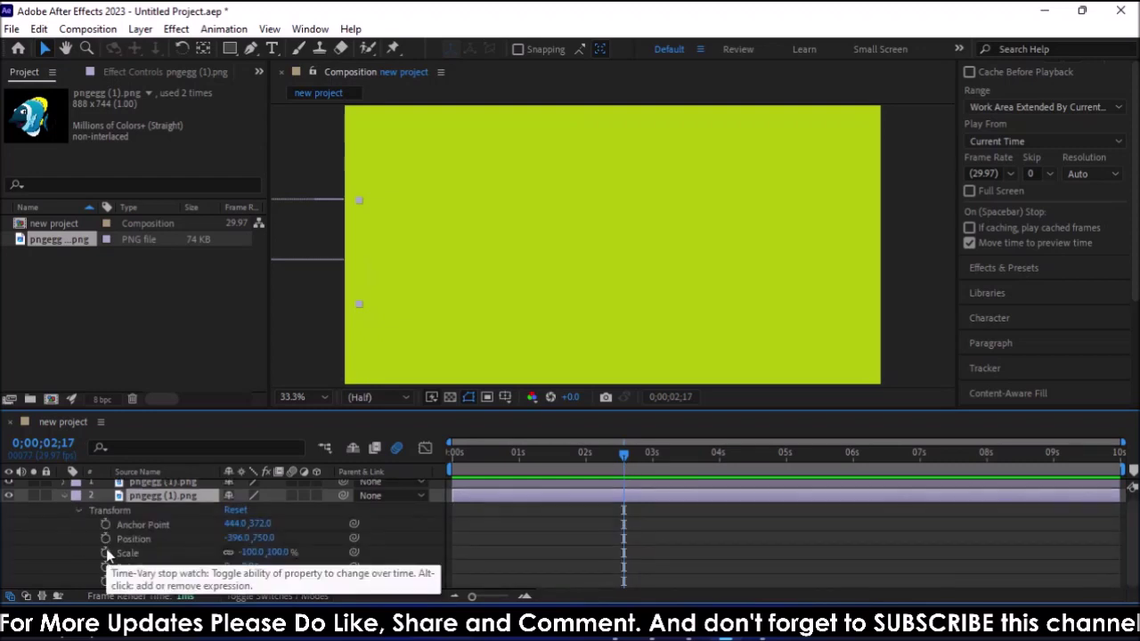
left_click(104, 539)
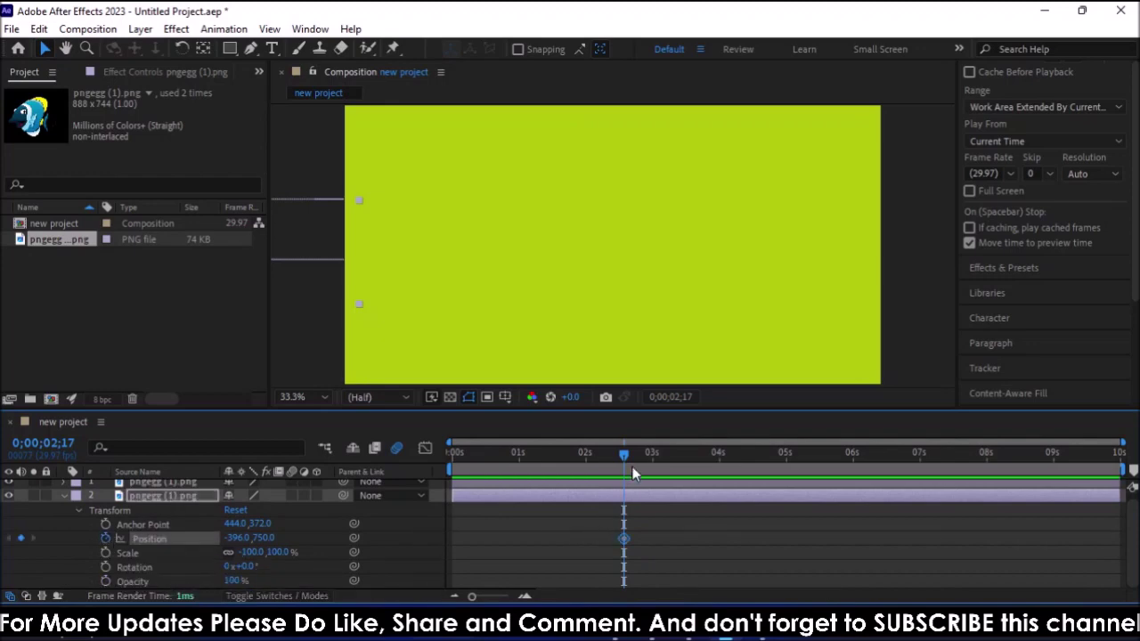
At 0;00;05;00, drag the second fish across to the right side of the frame
left_click_drag(623, 459, 787, 458)
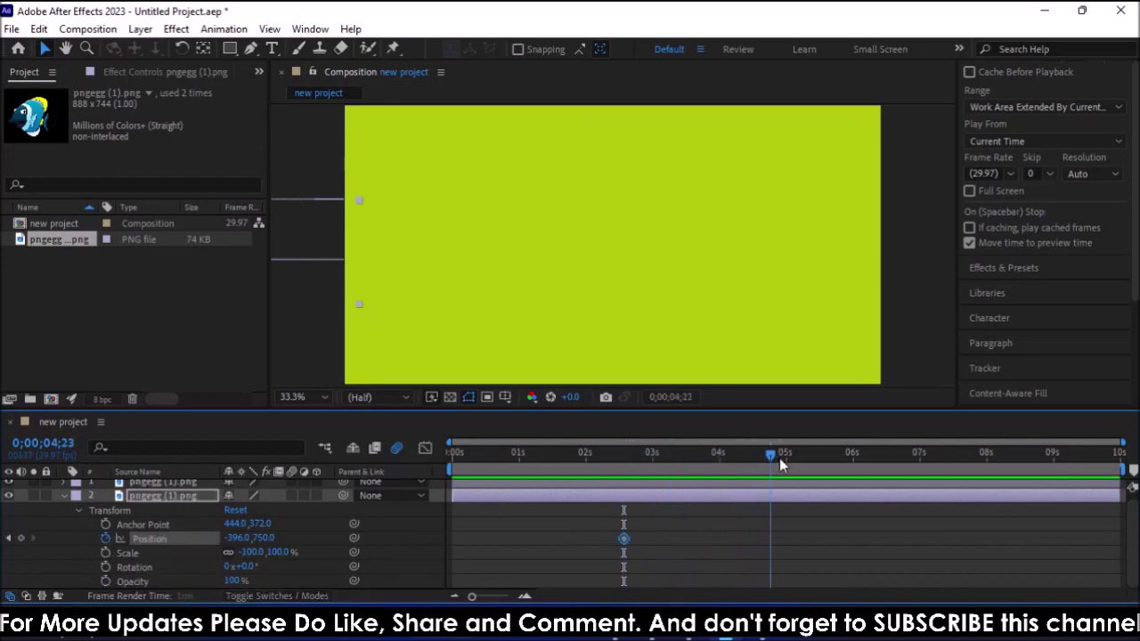
left_click_drag(787, 459, 784, 459)
left_click(300, 320)
left_click_drag(300, 320, 809, 313)
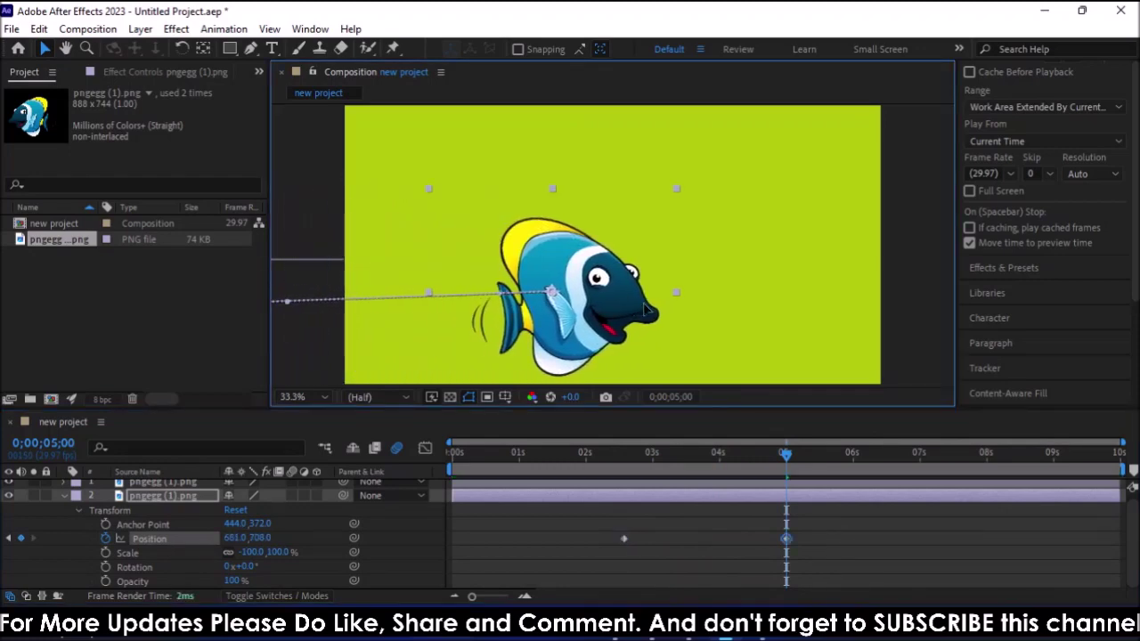
mouse_move(809, 314)
left_mouse_down()
mouse_move(841, 312)
mouse_move(833, 305)
left_mouse_up()
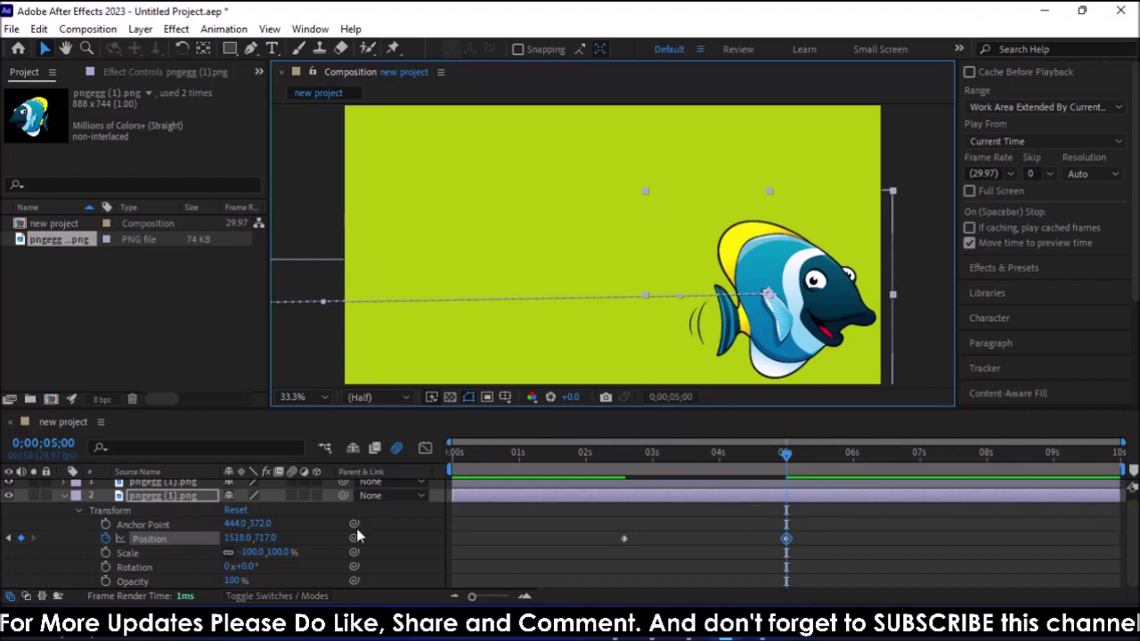
Key Scale at -20, 20%, place the fish at 1800, 927, and curve its motion path
left_click(106, 553)
left_click_drag(249, 552, 160, 552)
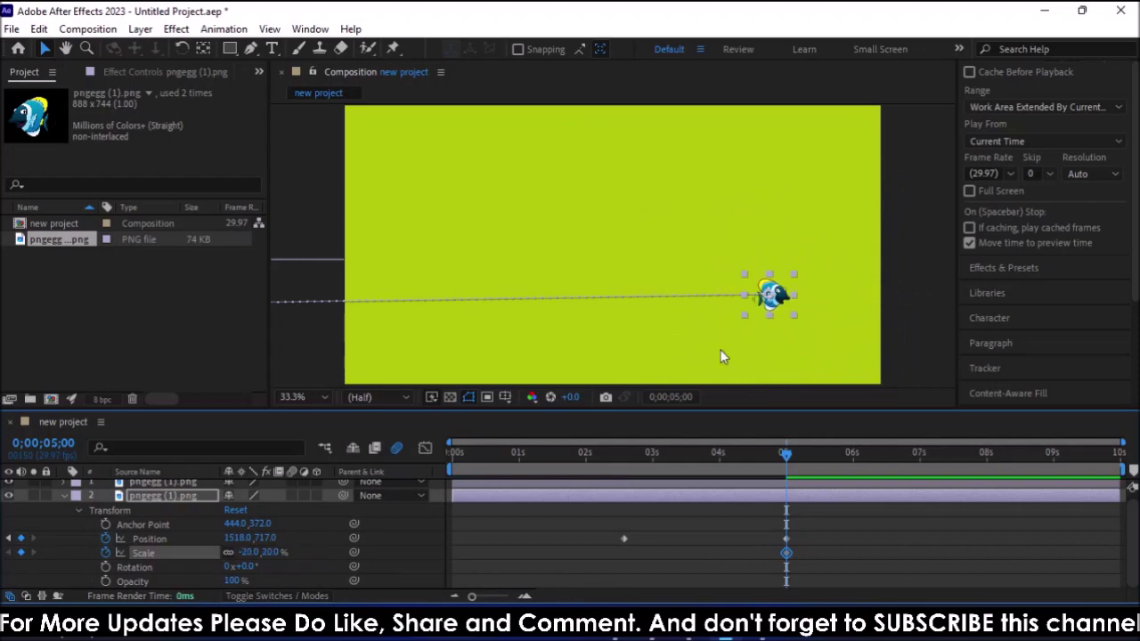
left_click_drag(787, 307, 858, 355)
mouse_move(336, 314)
left_mouse_down()
mouse_move(664, 185)
mouse_move(645, 112)
mouse_move(651, 147)
left_mouse_up()
left_click(848, 261)
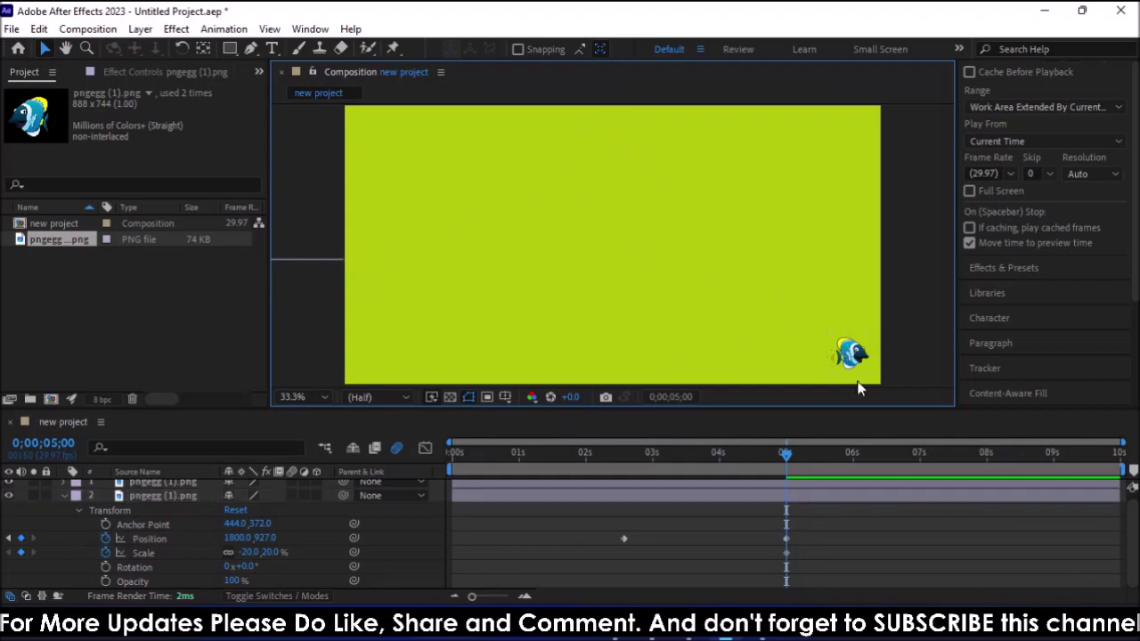
left_click_drag(788, 465, 421, 459)
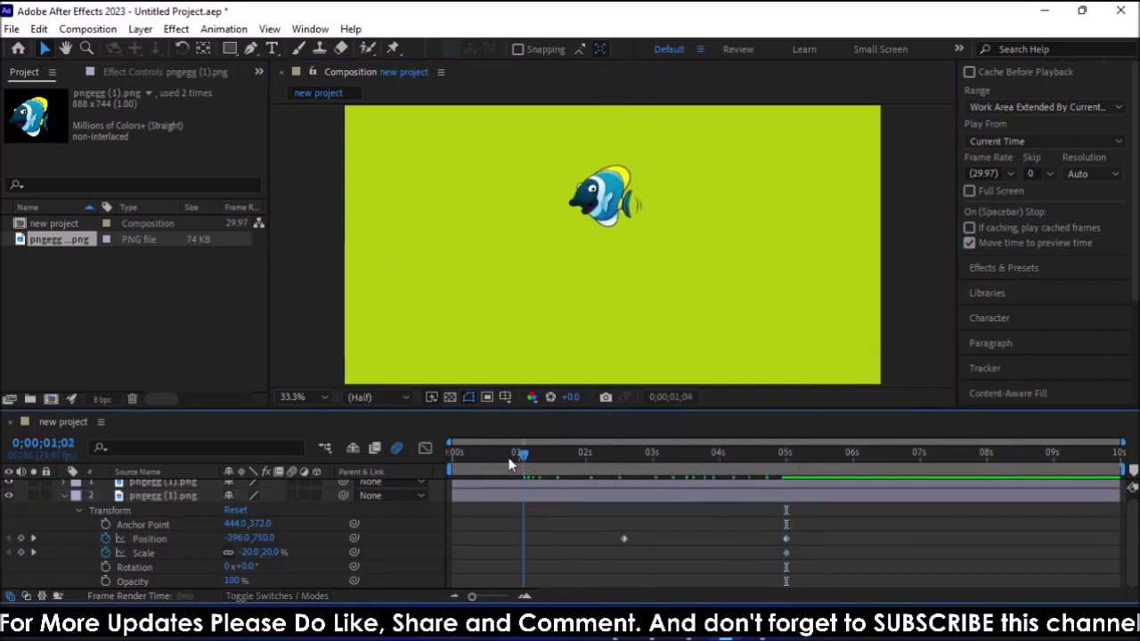
Preview the animation, then key the second fish's Scale at 81% at 0;00;02;18
key("space")
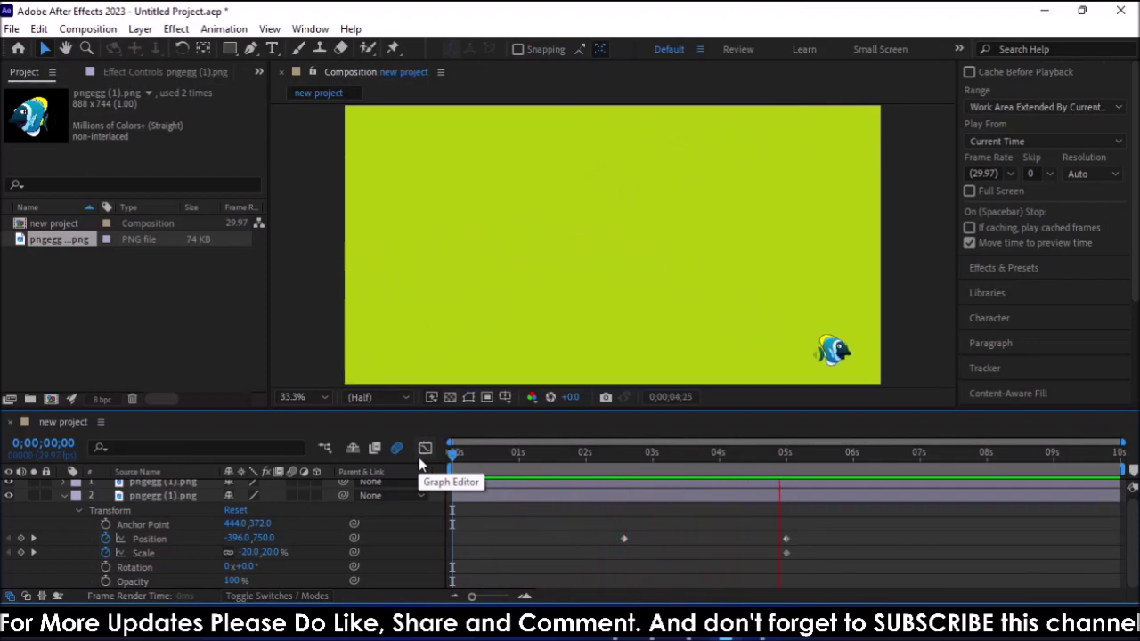
key("space")
left_click_drag(859, 461, 624, 458)
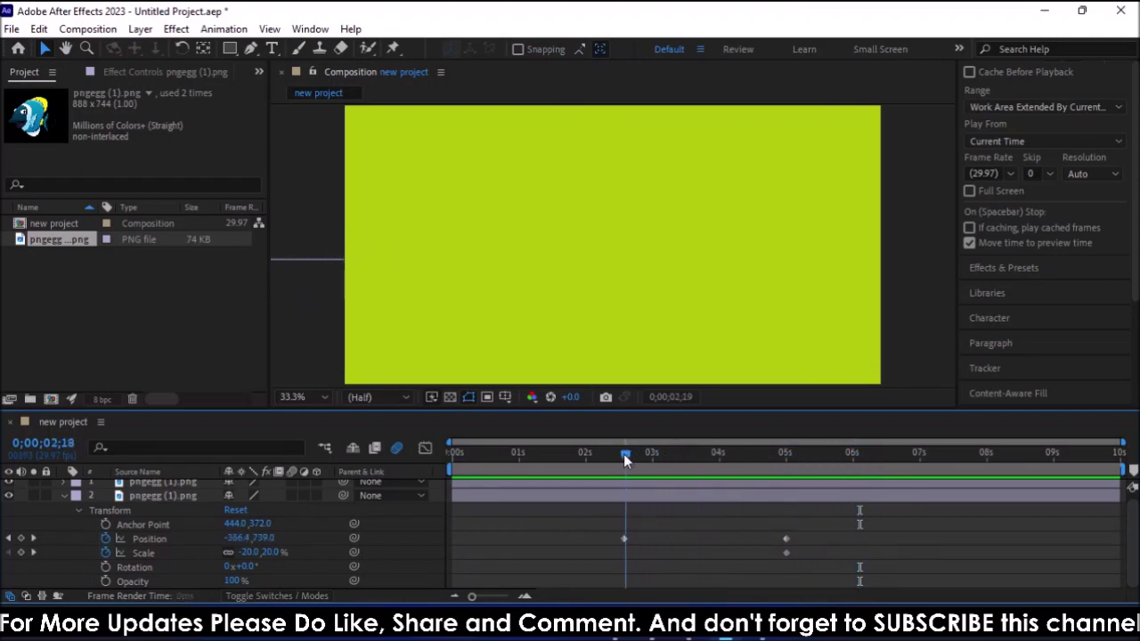
left_click_drag(623, 456, 624, 454)
left_click_drag(242, 552, 326, 553)
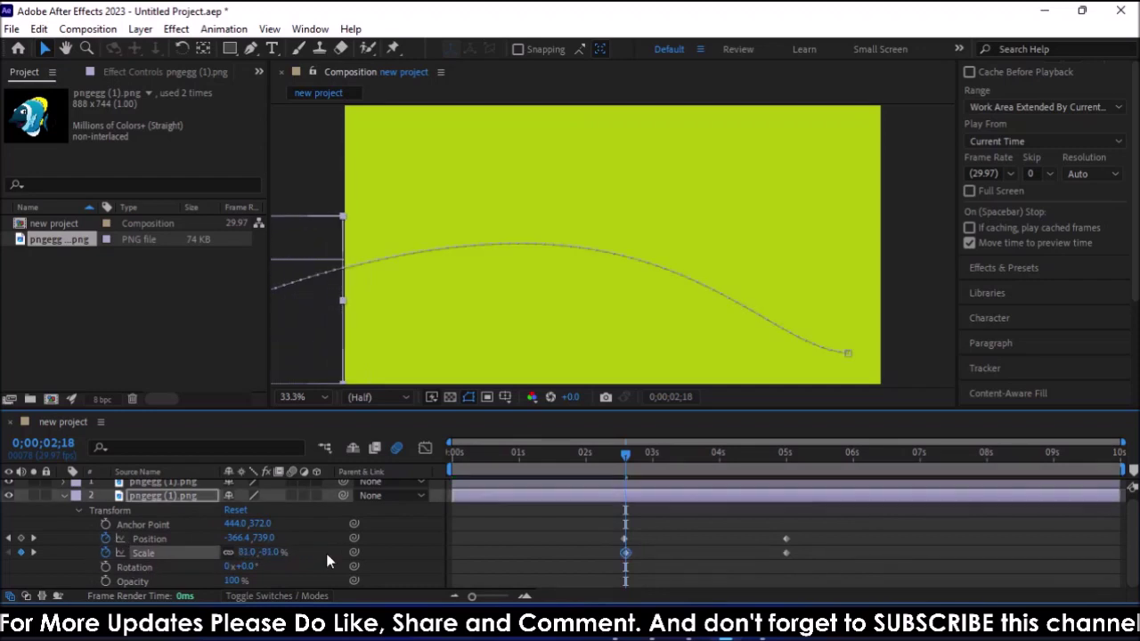
mouse_move(626, 457)
left_mouse_down()
mouse_move(694, 469)
mouse_move(639, 470)
left_mouse_up()
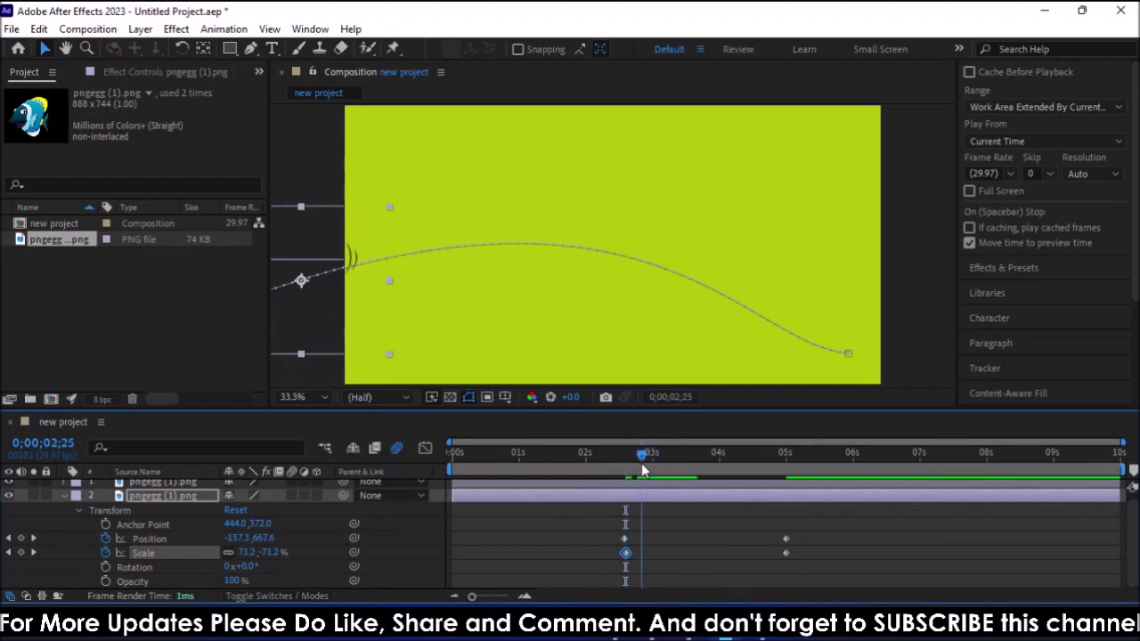
left_click_drag(637, 465, 627, 470)
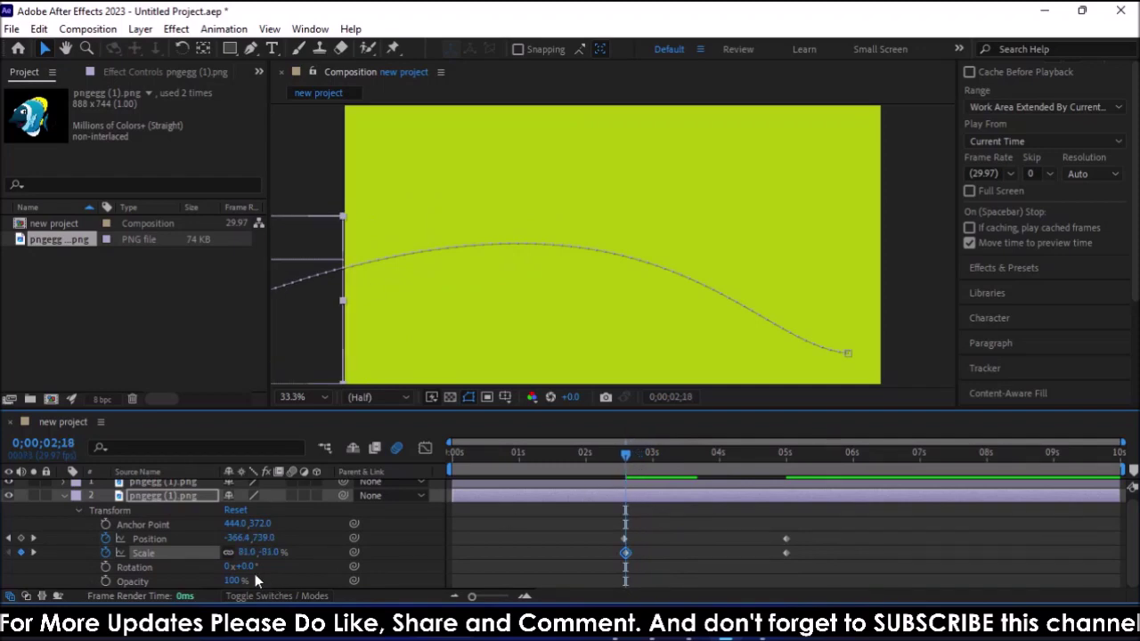
Set the second fish's Rotation to 0x+180.0° and scrub the timeline to check its motion
left_click_drag(250, 567, 407, 580)
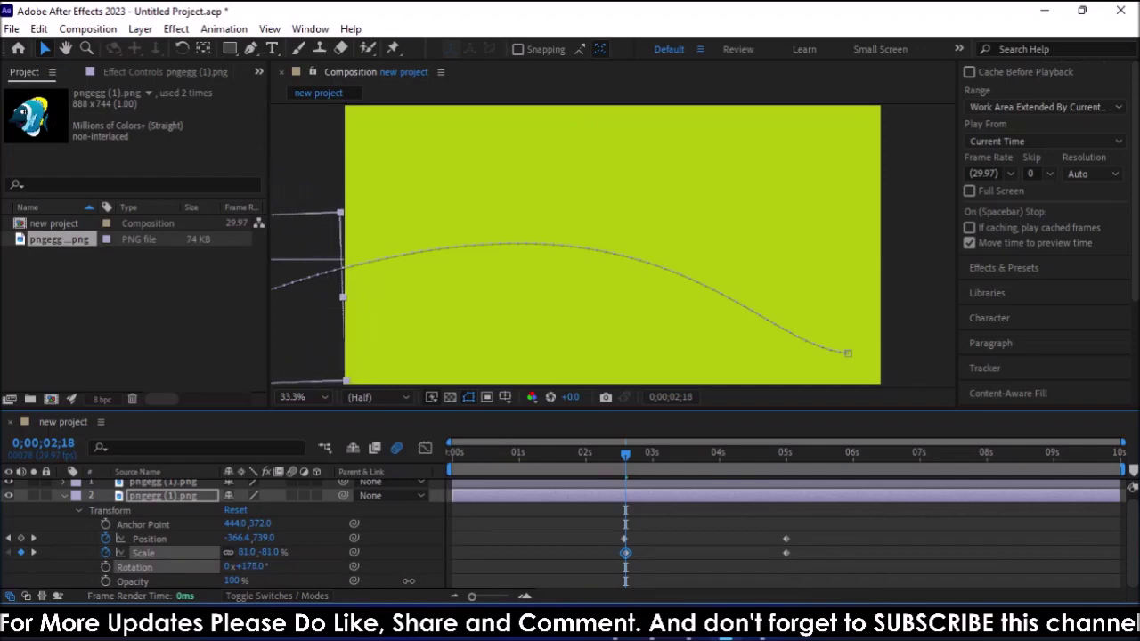
left_click(415, 548)
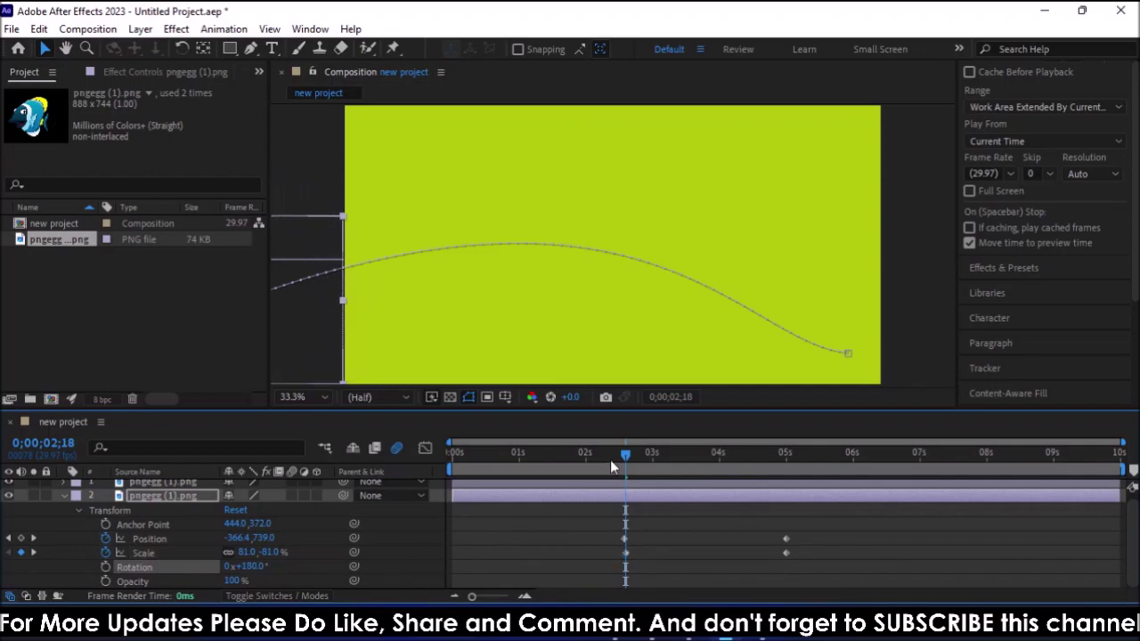
mouse_move(627, 457)
left_mouse_down()
mouse_move(732, 455)
mouse_move(756, 468)
left_mouse_up()
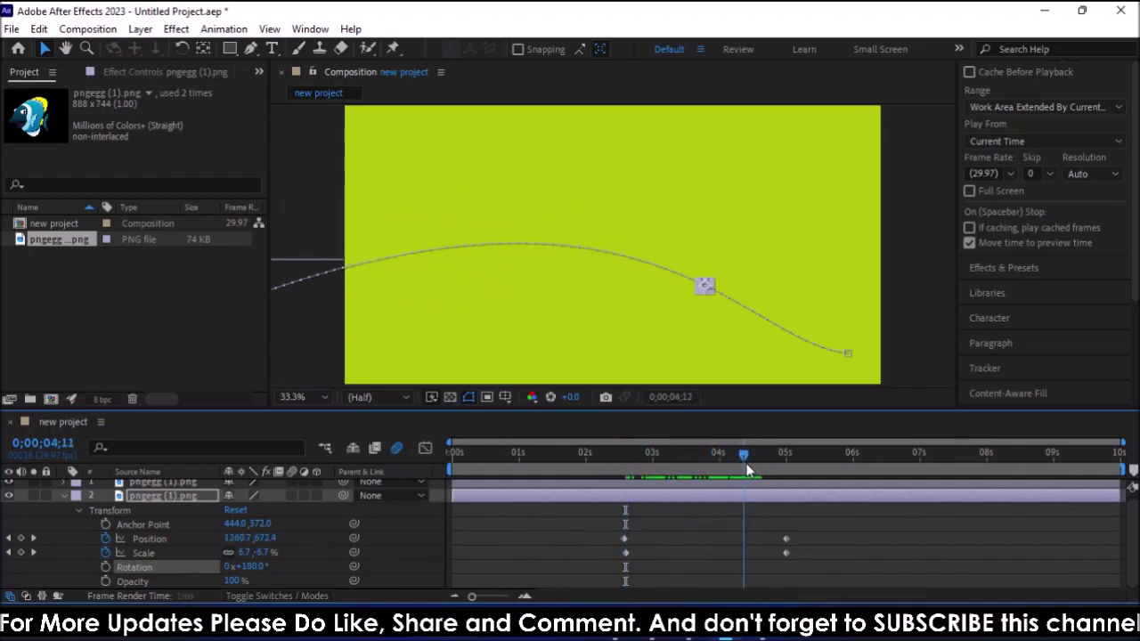
left_click_drag(745, 462, 688, 478)
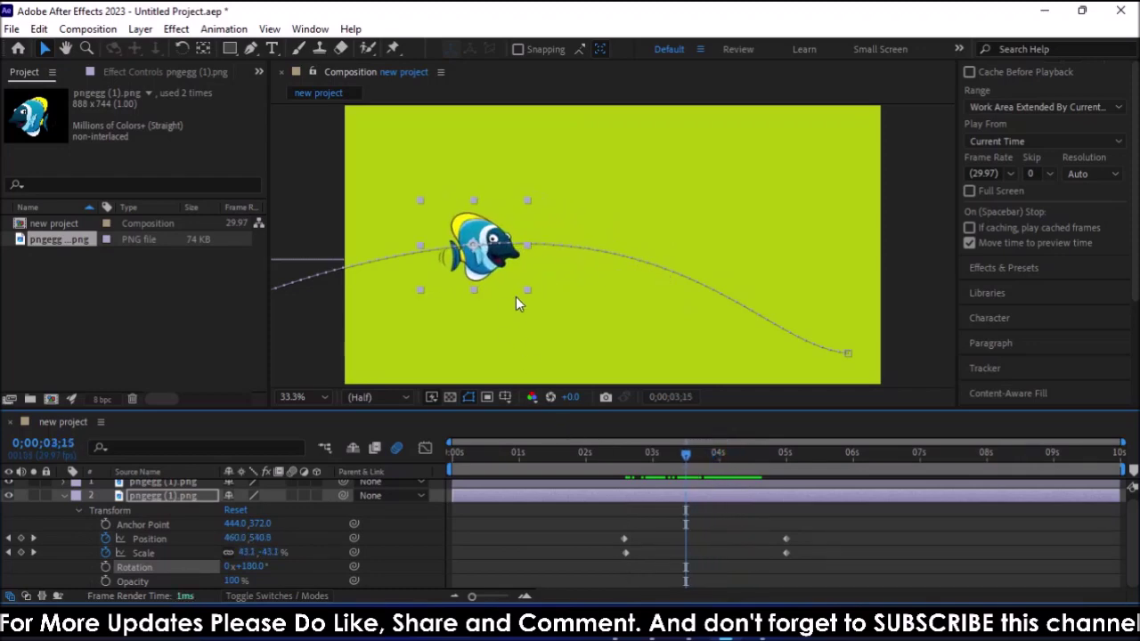
left_click_drag(684, 463, 780, 473)
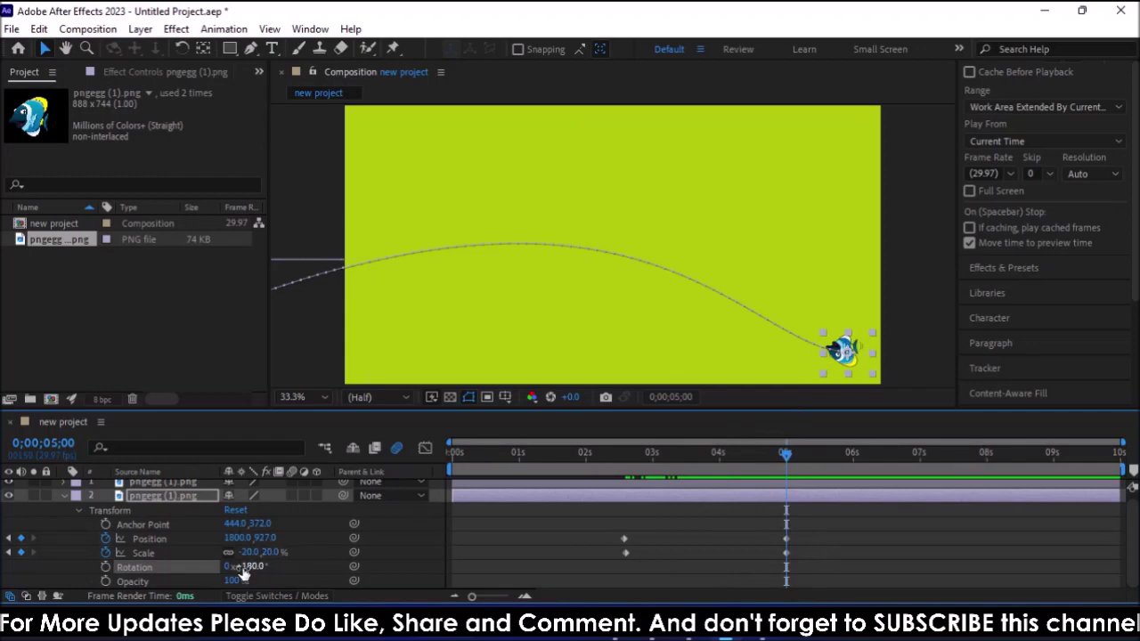
At 0;00;05;00, set Rotation to 0x+359.0° and Scale to 30%, then check at 0;00;03;05
left_click_drag(255, 575, 270, 568)
mouse_move(345, 573)
left_mouse_down()
mouse_move(407, 578)
mouse_move(407, 587)
left_mouse_up()
left_click_drag(249, 555, 245, 559)
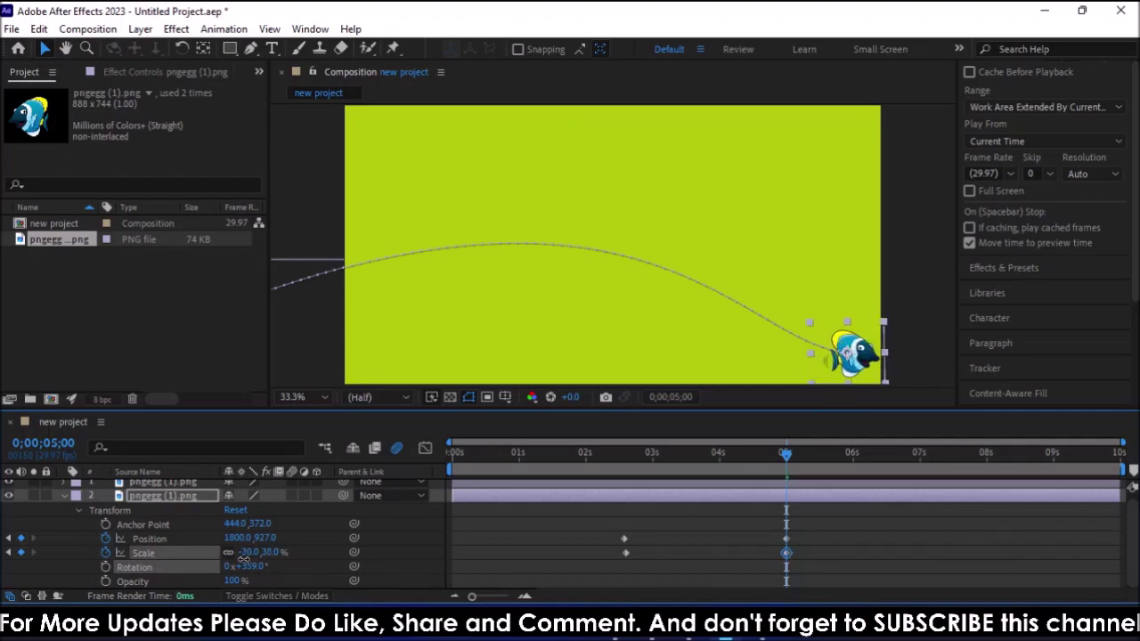
mouse_move(784, 456)
left_mouse_down()
mouse_move(669, 460)
mouse_move(590, 496)
mouse_move(659, 496)
left_mouse_up()
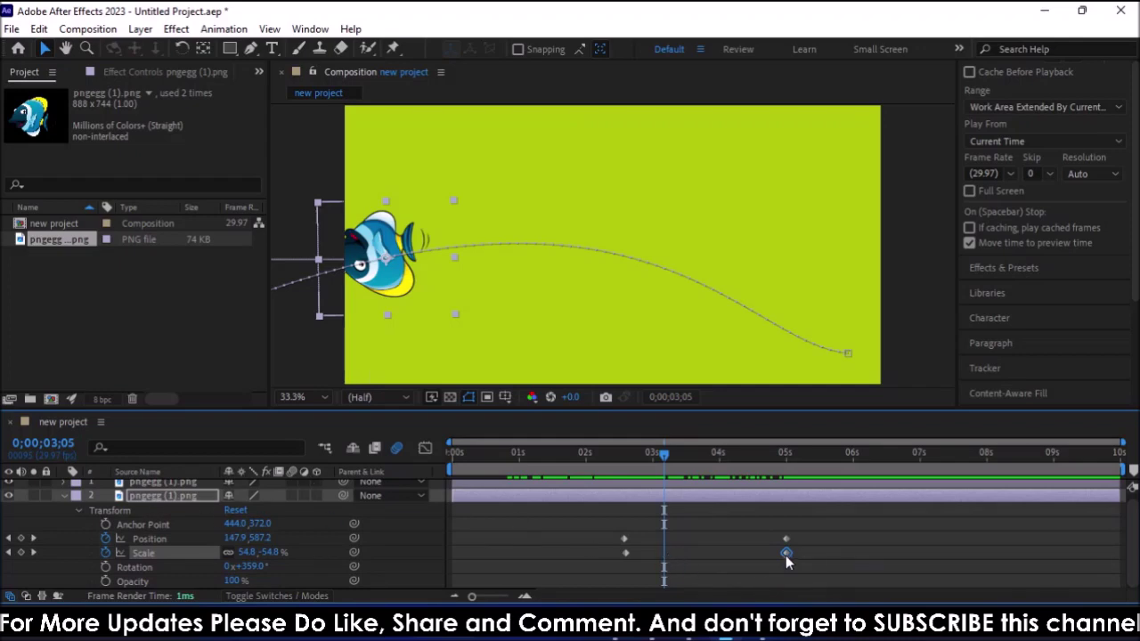
Move the Scale keyframe earlier, rotate the fish to 1x+179°, and key Scale at 0;00;02;17
left_click_drag(785, 553, 626, 553)
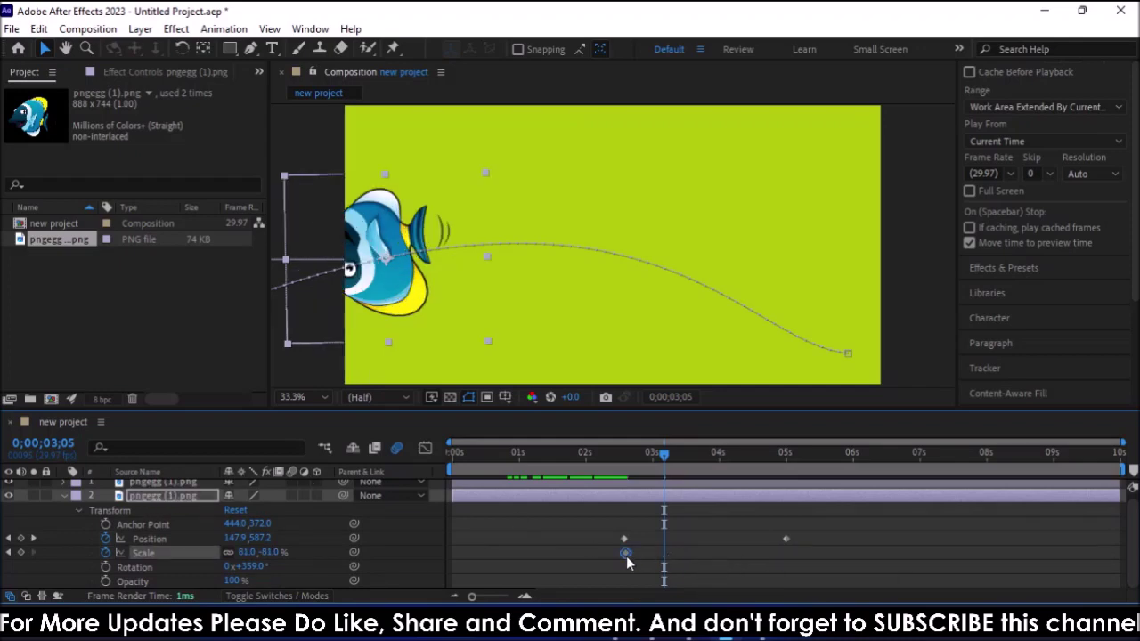
left_click_drag(663, 456, 630, 459)
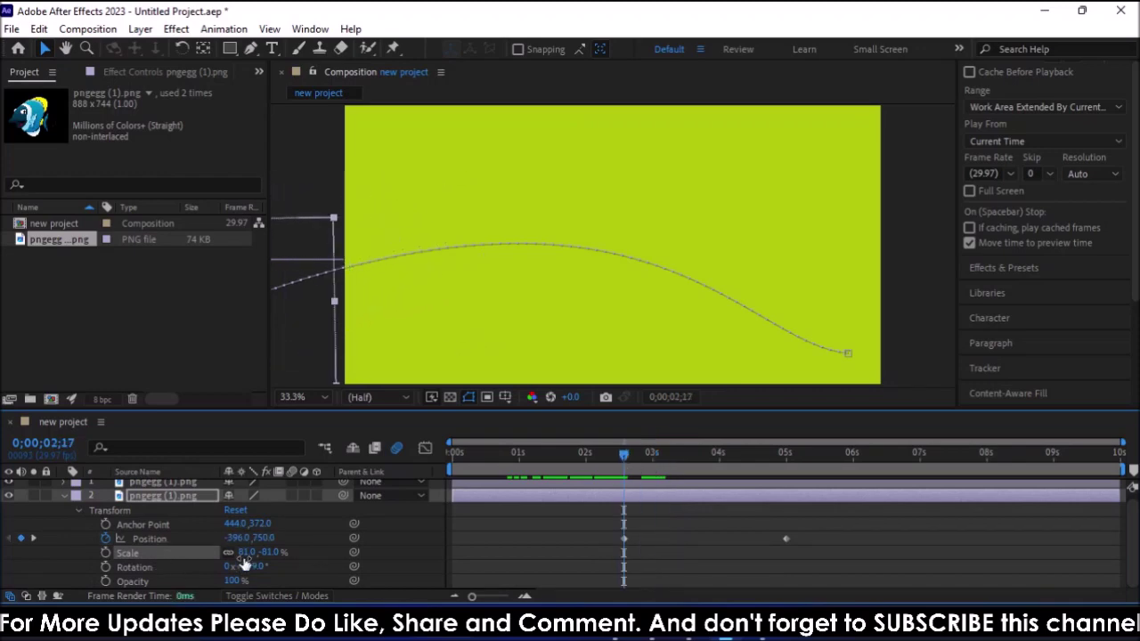
left_click_drag(252, 566, 414, 584)
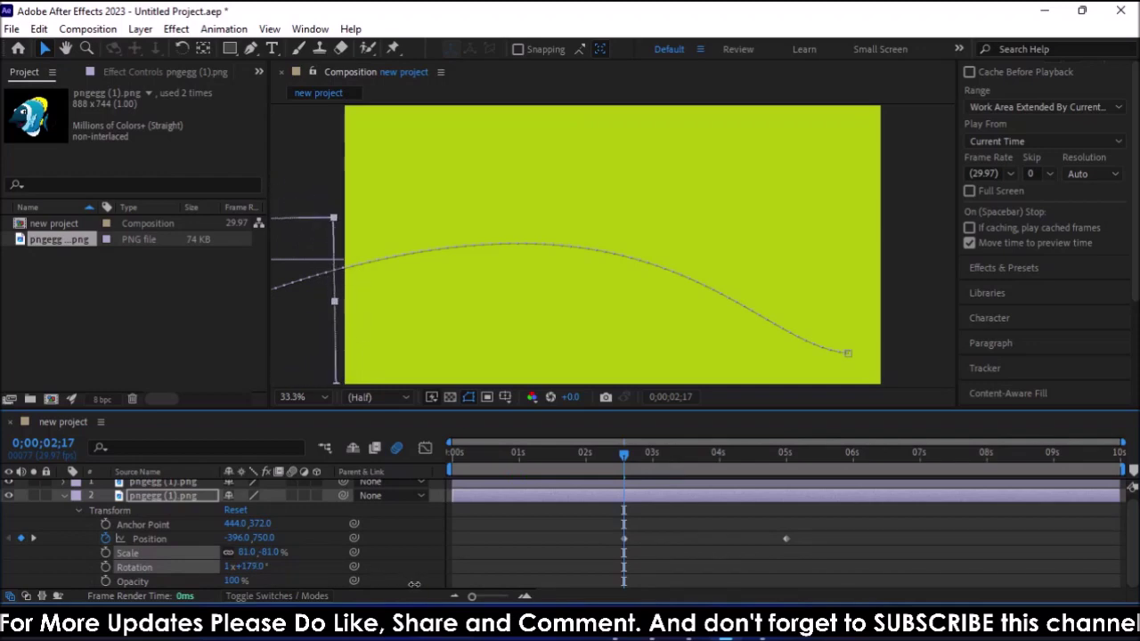
mouse_move(630, 459)
left_mouse_down()
mouse_move(696, 458)
mouse_move(622, 470)
left_mouse_up()
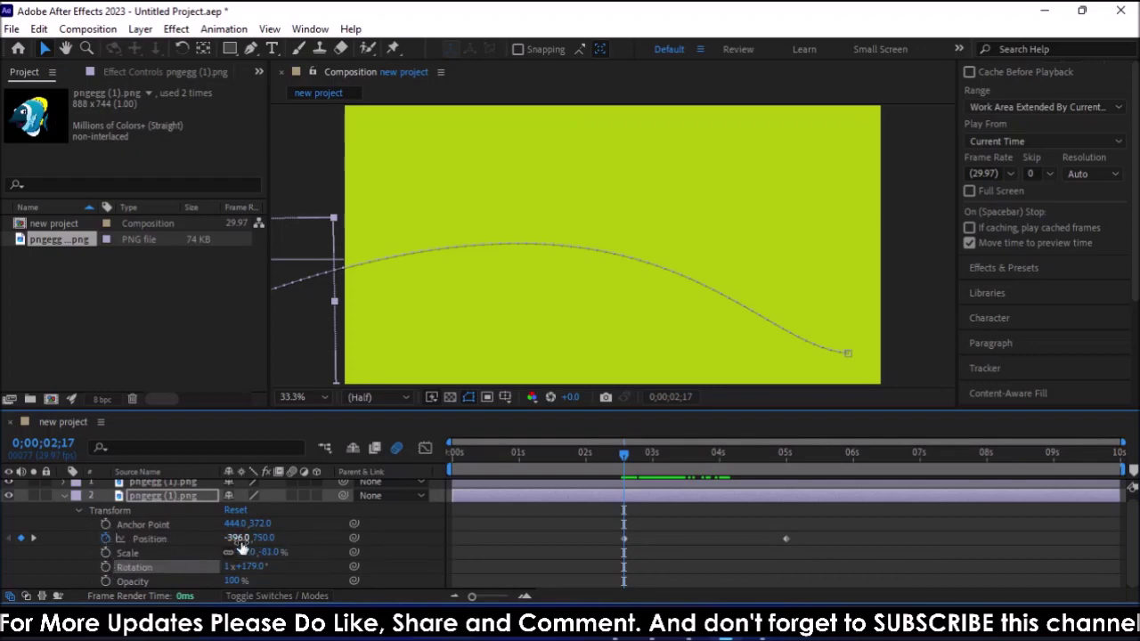
left_click(105, 552)
left_click_drag(622, 453, 782, 464)
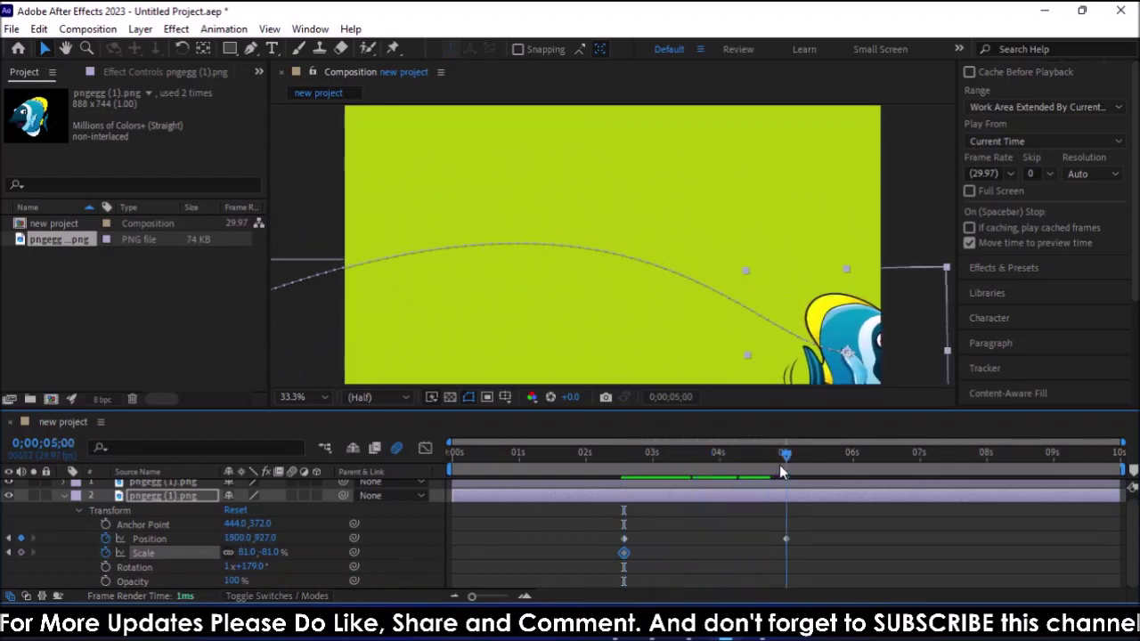
Set Scale to 22% at 0;00;05;00, then rewind and preview the shrinking fish
left_click_drag(271, 552, 324, 554)
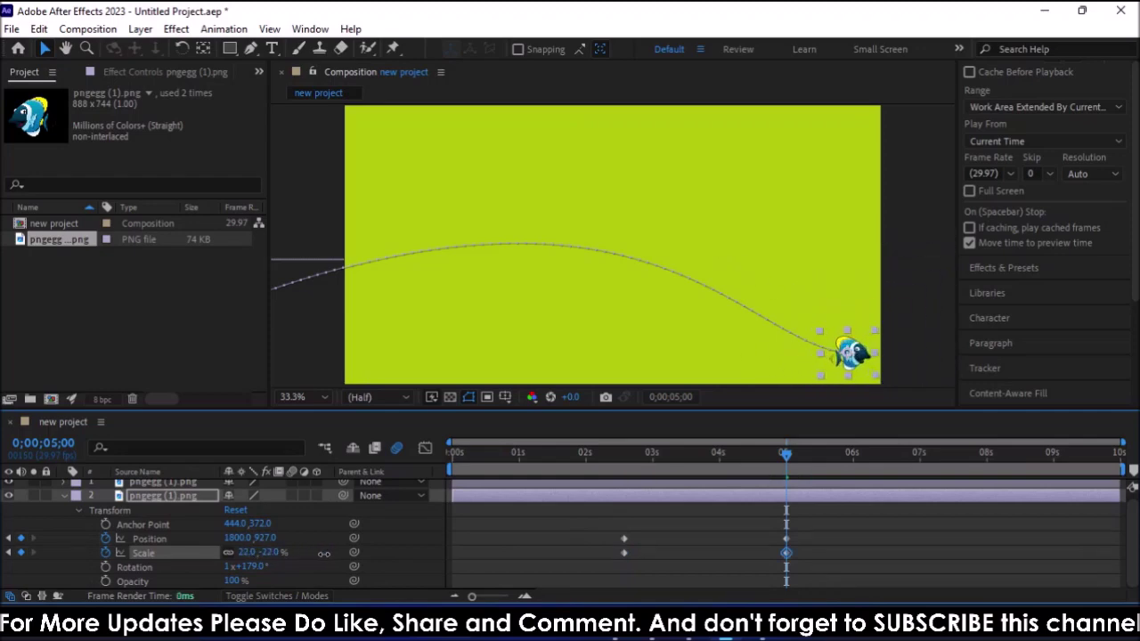
left_click_drag(783, 453, 459, 471)
key("space")
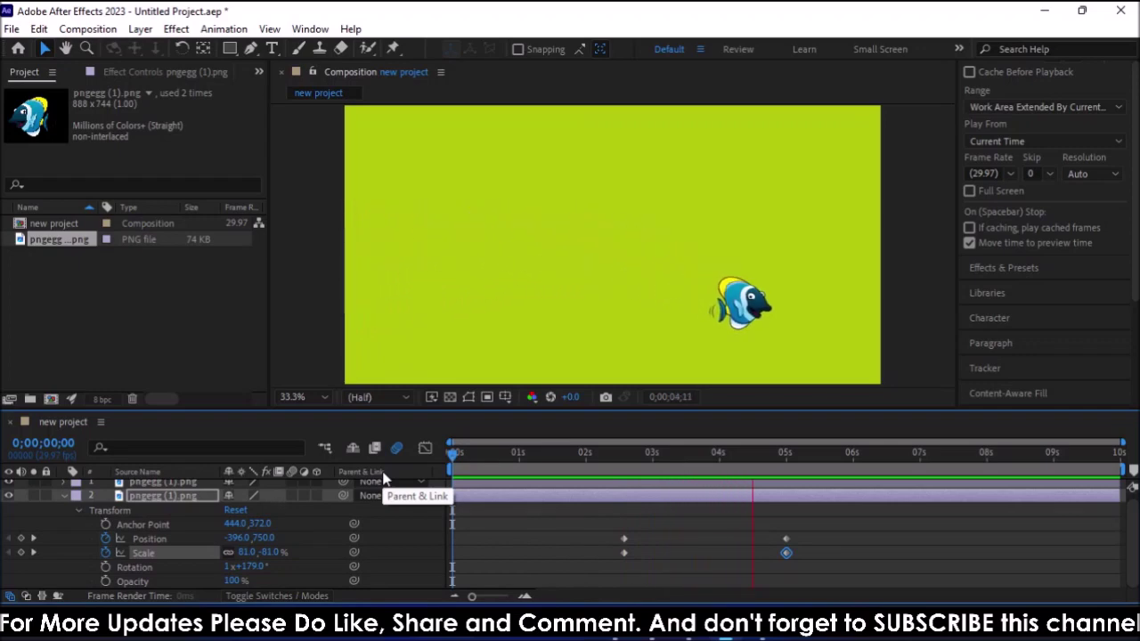
End the work area around the 5-second mark and preview the shortened animation
key("space")
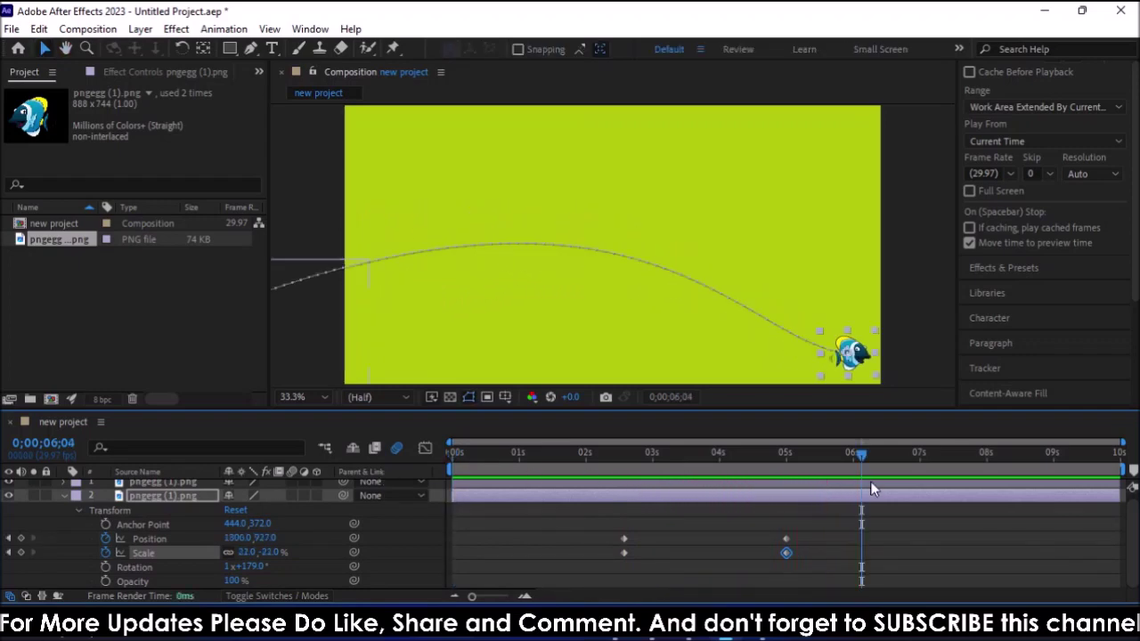
left_click_drag(859, 454, 452, 488)
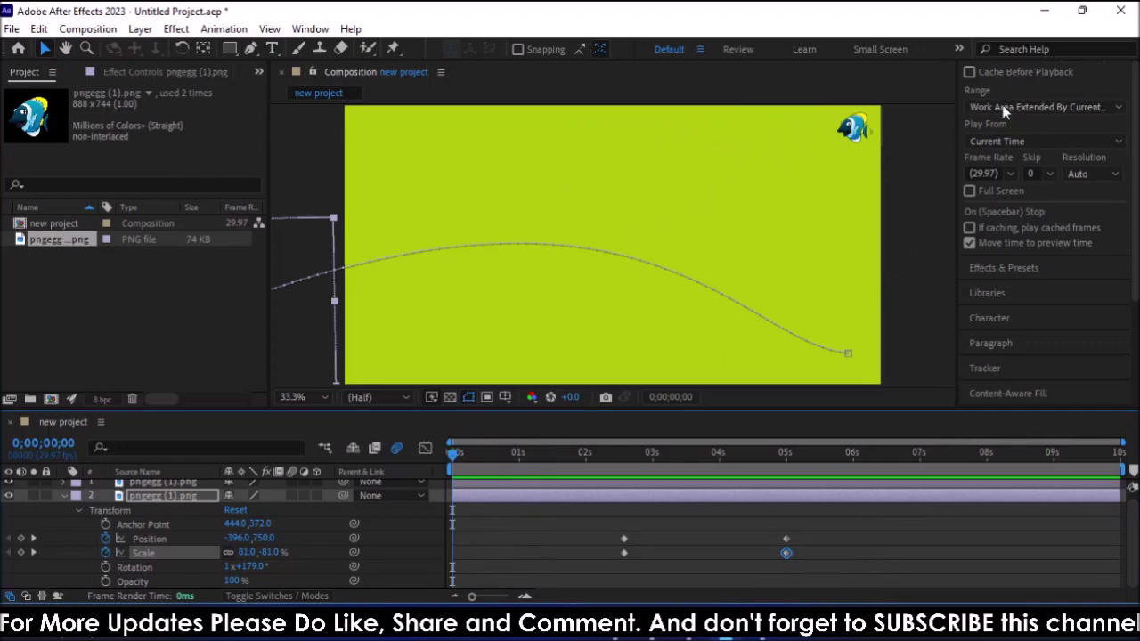
scroll(980, 267, "up", 3)
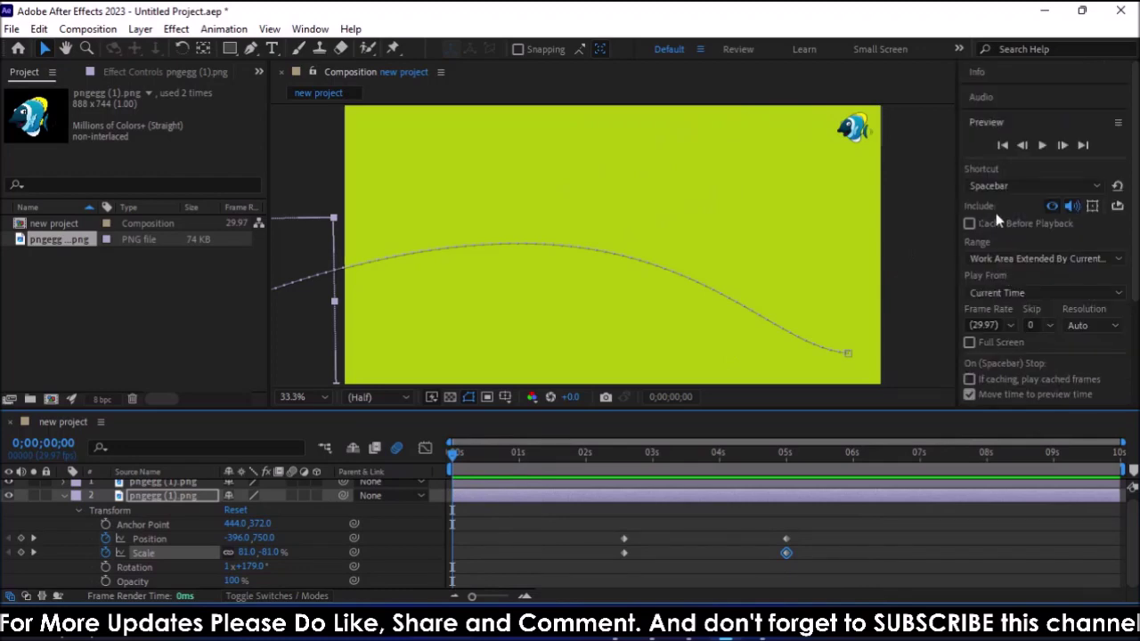
left_click(1117, 196)
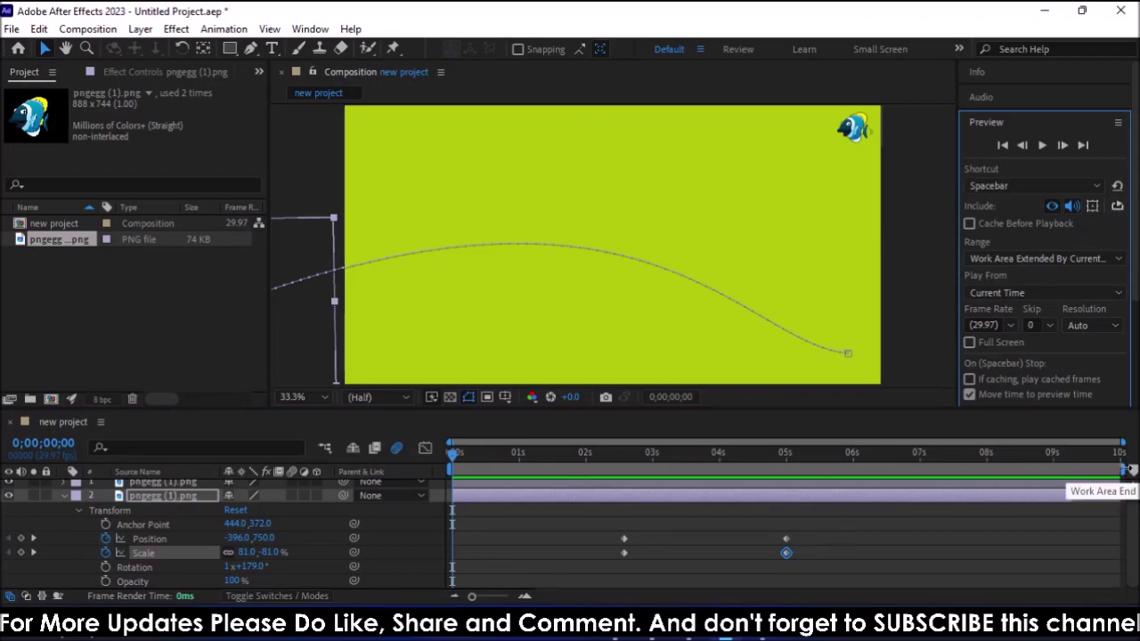
left_click_drag(1121, 469, 806, 465)
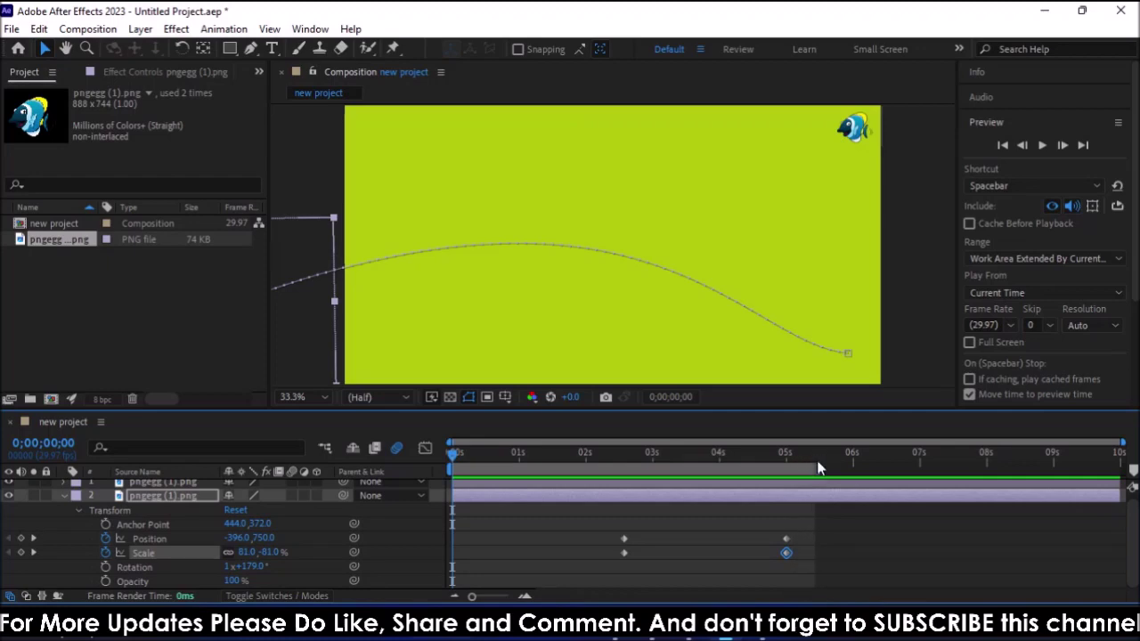
key("space")
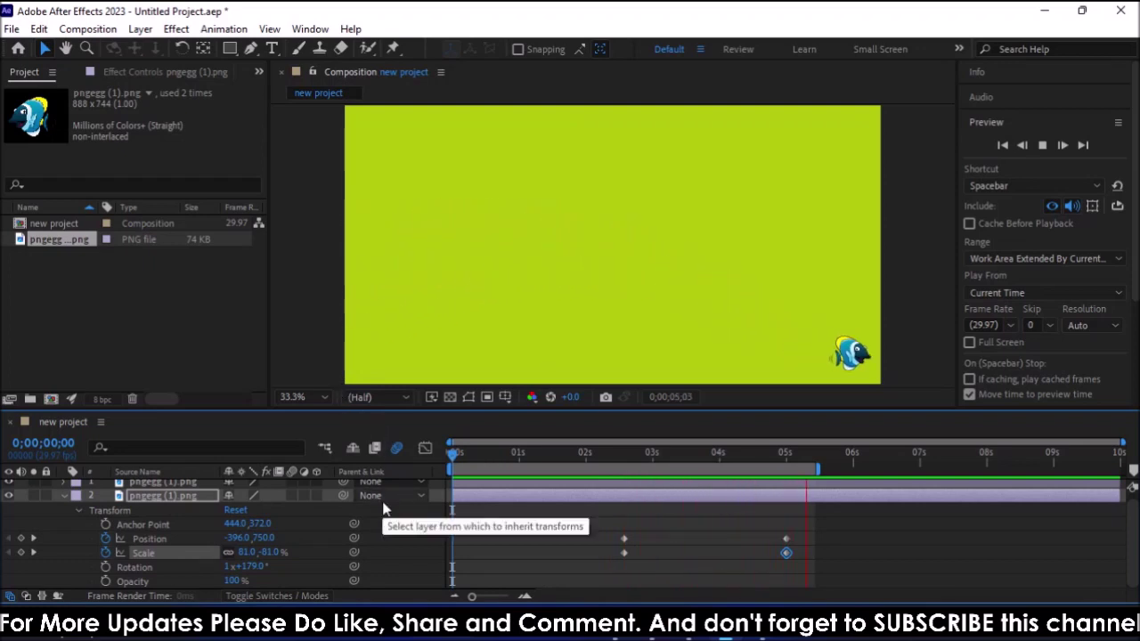
Enable Motion Blur on the second fish layer and preview from the start
key("space")
left_click(292, 495)
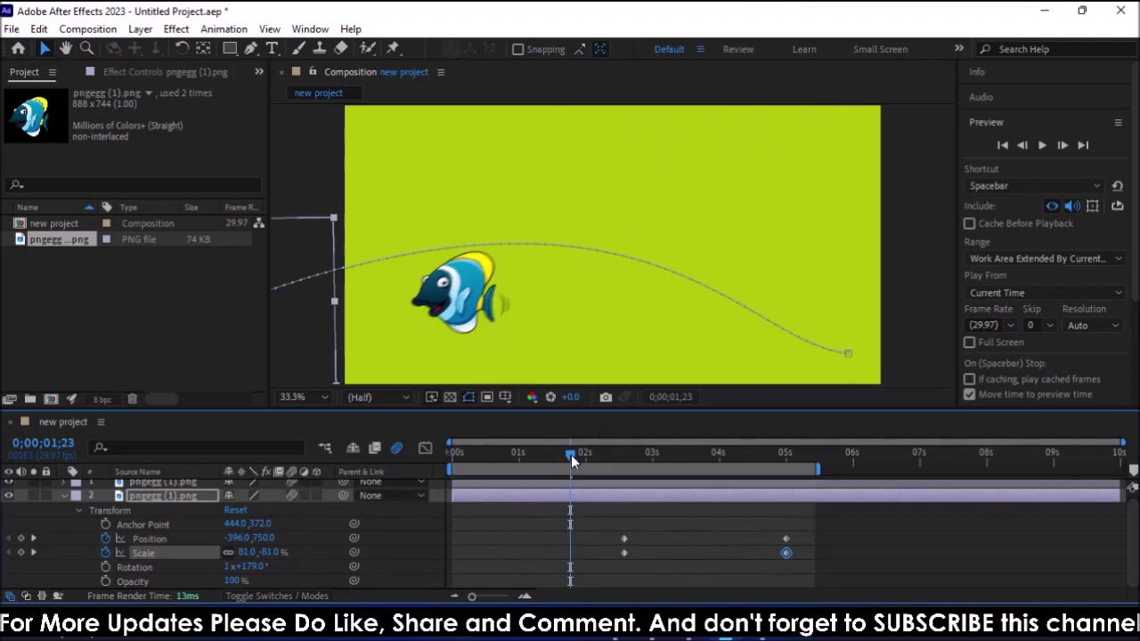
left_click_drag(571, 454, 452, 454)
key("space")
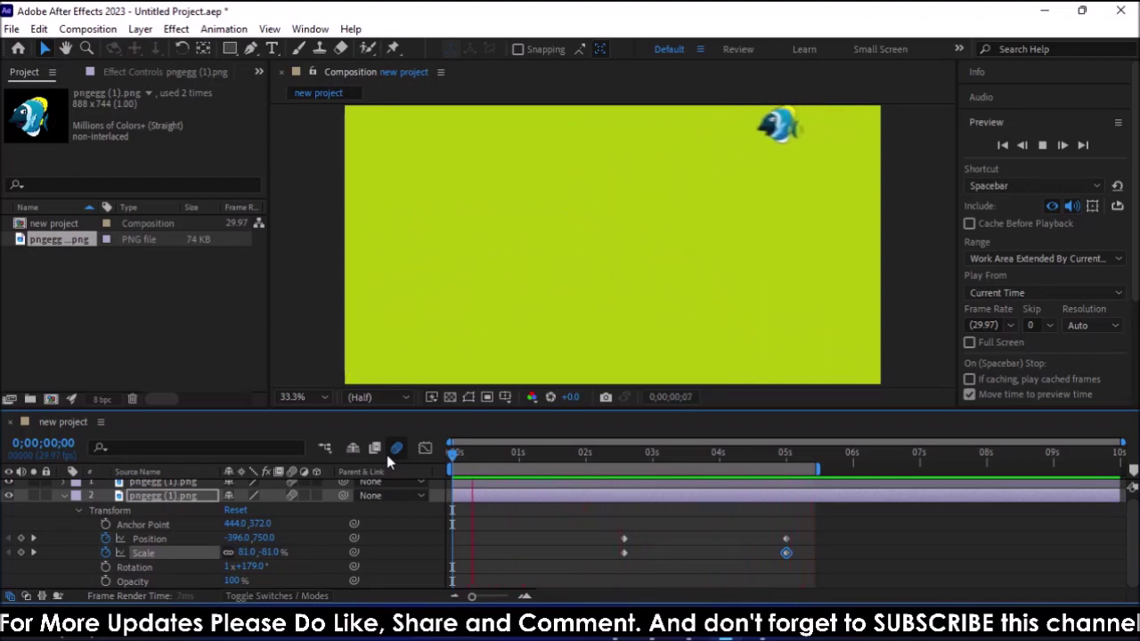
Undo an accidental anchor point change and replay the preview
key("space")
left_click_drag(236, 527, 301, 538)
key("ctrl+z")
key("ctrl+z")
key("space")
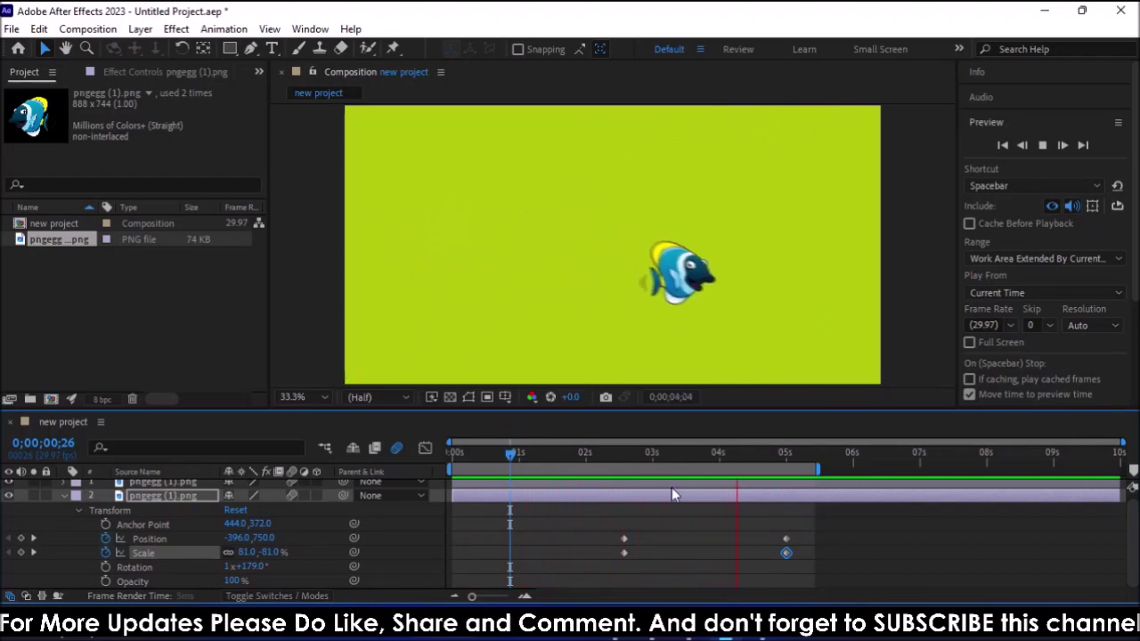
Extend the work area to about 7.8 seconds and try a rotation at 0;00;07;20
key("space")
left_click_drag(754, 465, 787, 474)
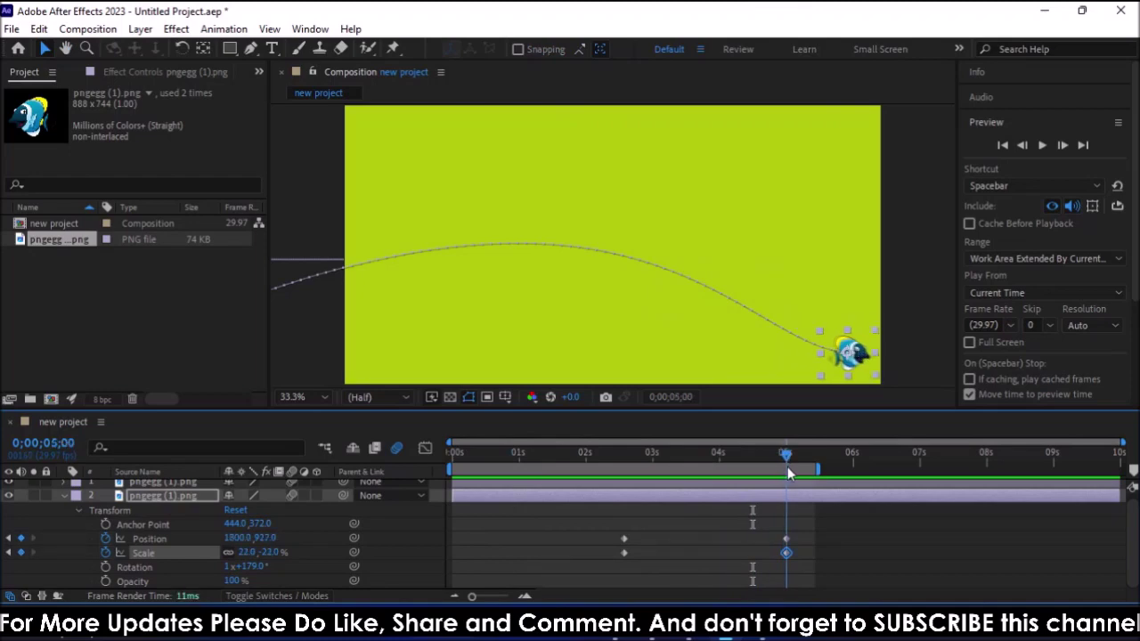
left_click_drag(833, 470, 975, 476)
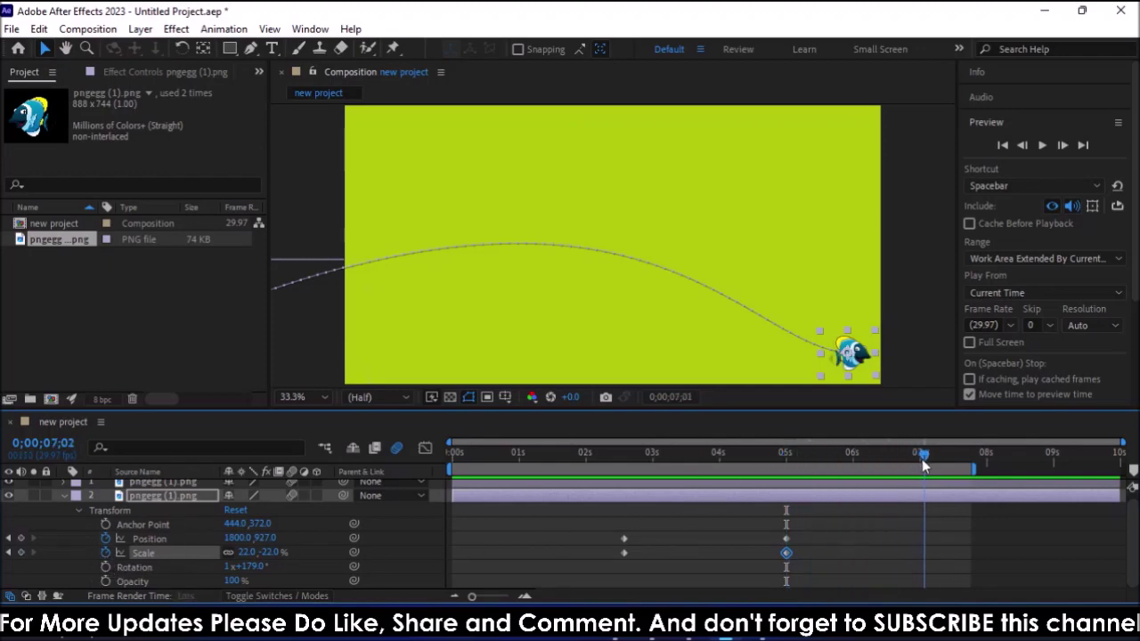
left_click_drag(953, 463, 964, 464)
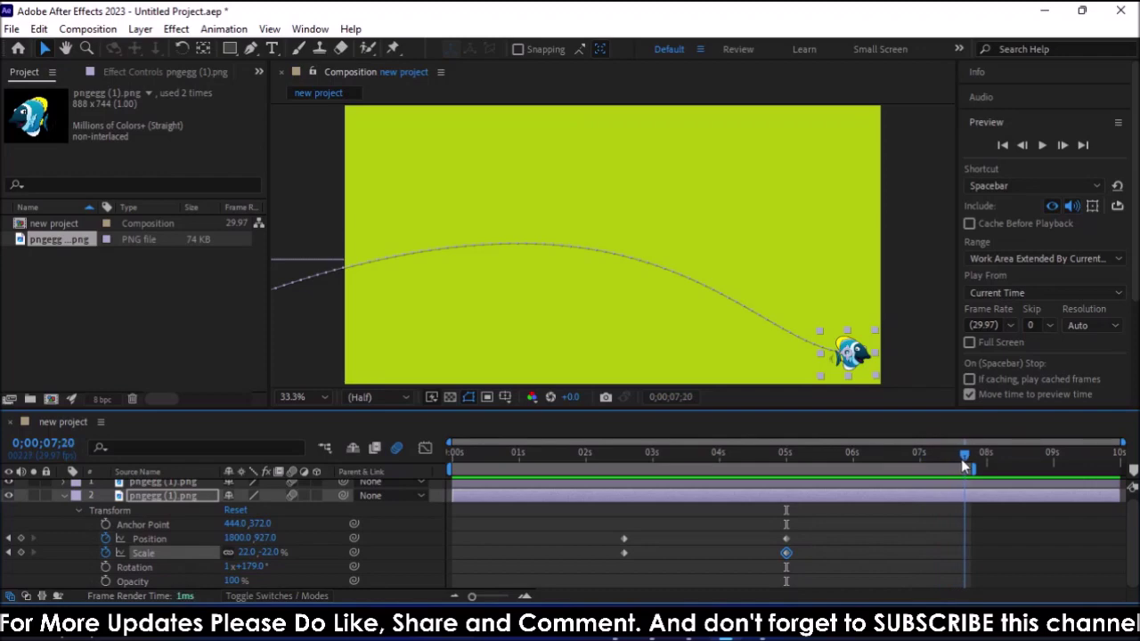
left_click_drag(228, 566, 210, 567)
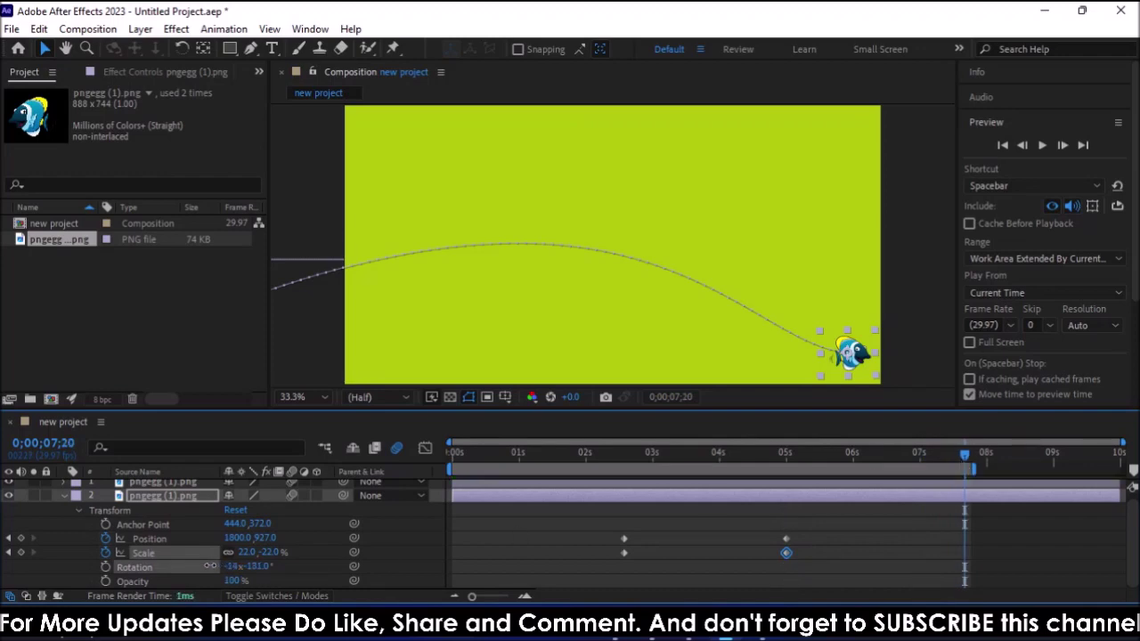
Try a much larger Rotation amount and add a Rotation keyframe to the second fish
left_click(214, 568)
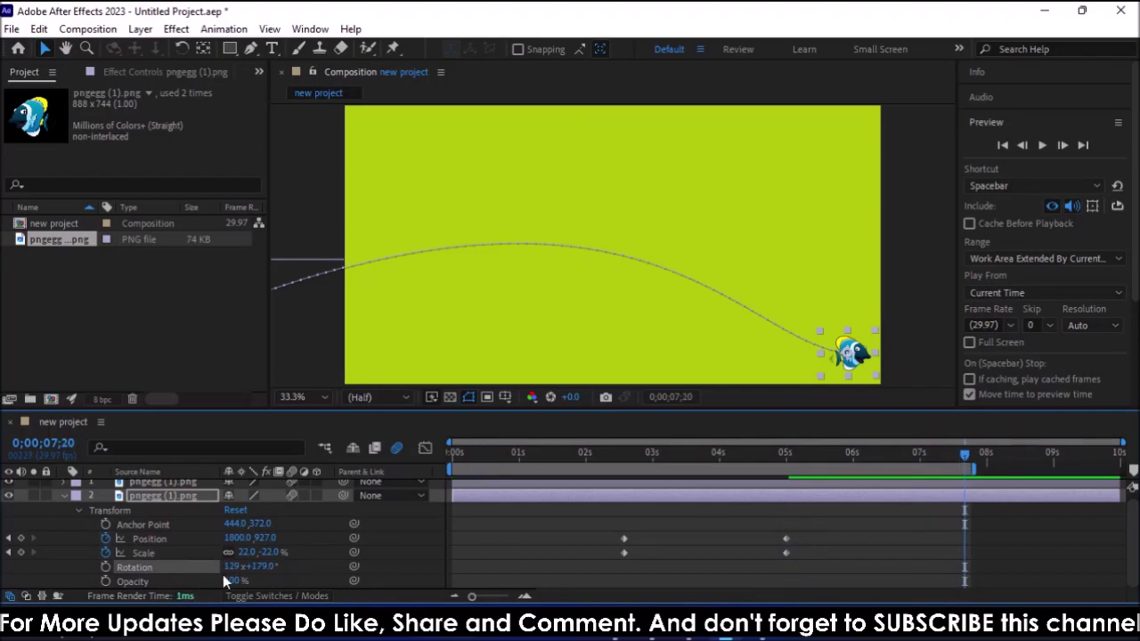
left_click_drag(226, 574, 249, 566)
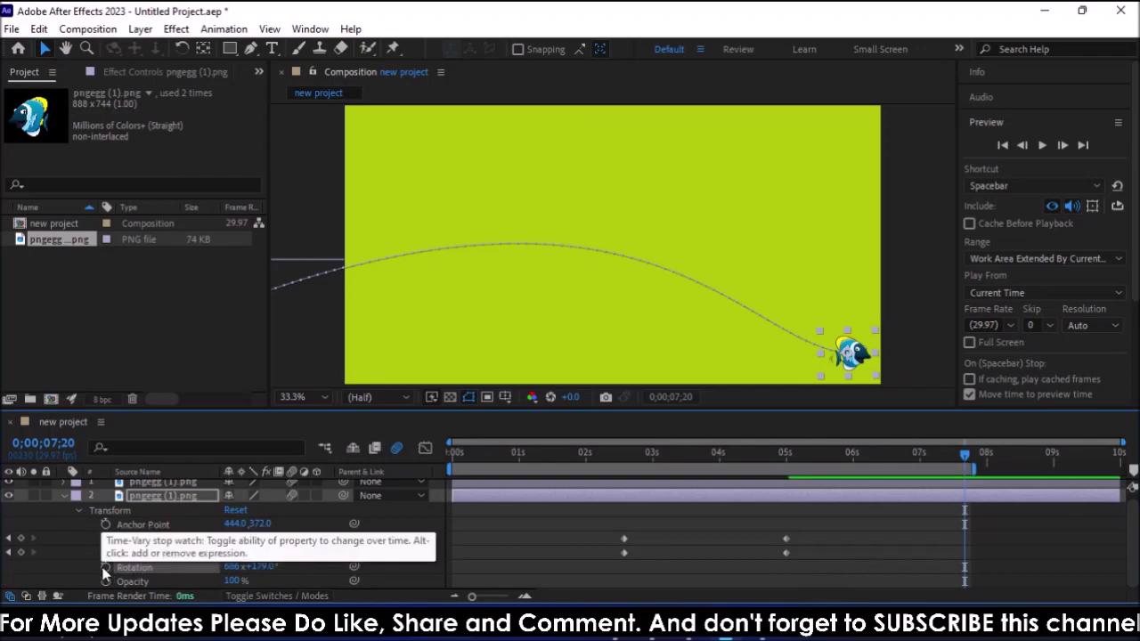
left_click(105, 567)
left_click_drag(229, 566, 192, 567)
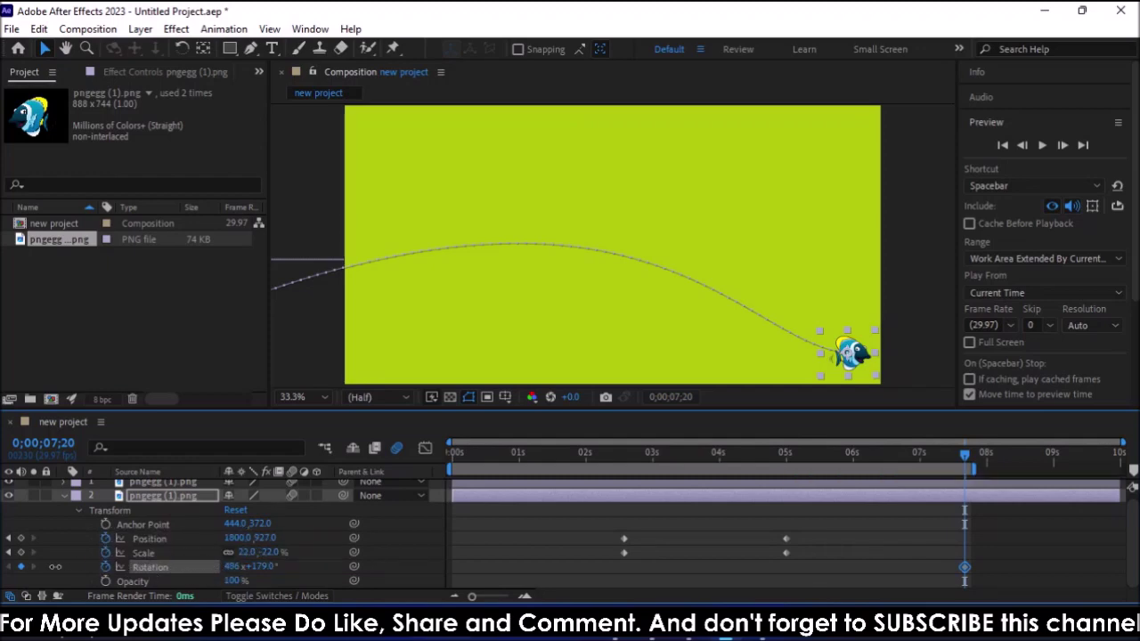
left_click_drag(271, 573, 267, 558)
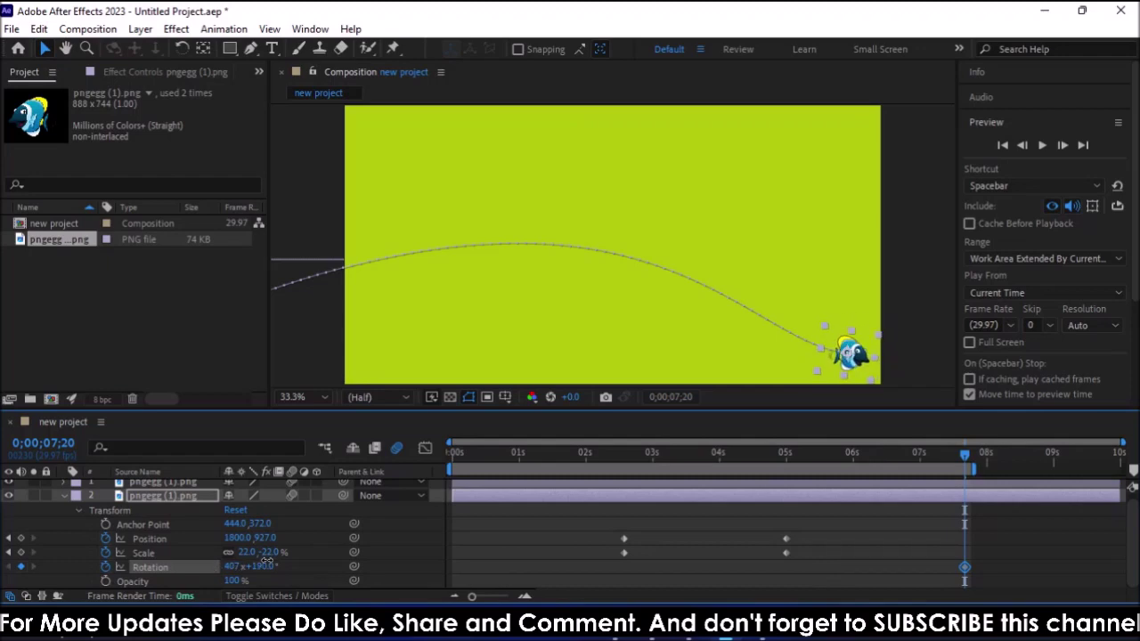
mouse_move(264, 561)
left_mouse_down()
mouse_move(58, 565)
mouse_move(4, 593)
left_mouse_up()
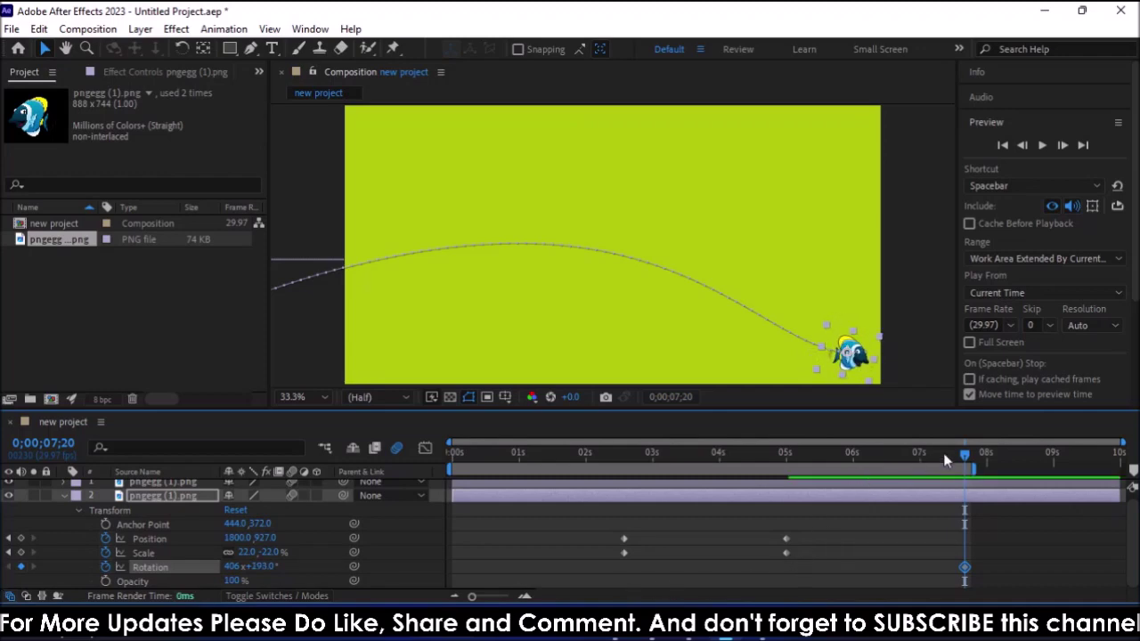
Preview this first spin attempt from the start of the timeline
left_click_drag(968, 460, 453, 457)
key("space")
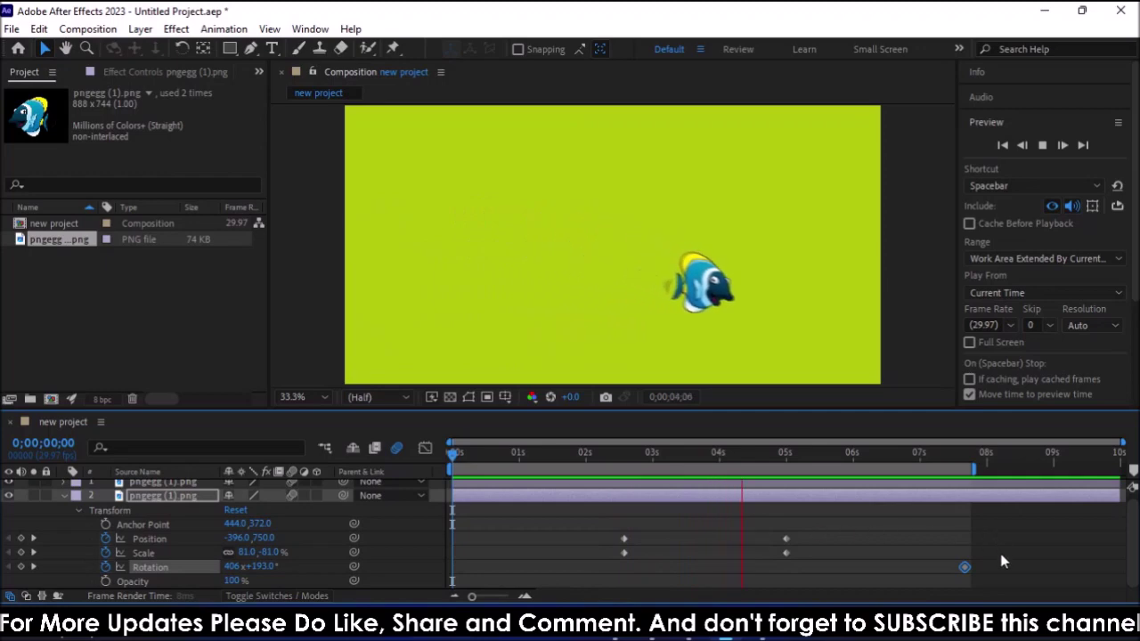
key("h")
key("space")
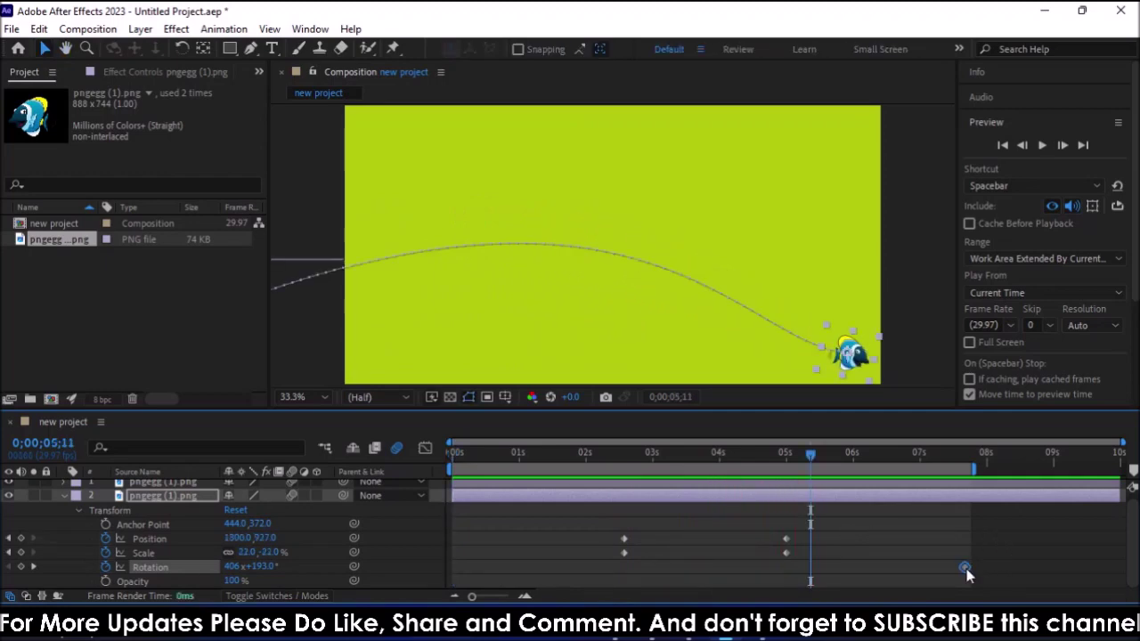
Add a starting Rotation keyframe at the 5-second mark
left_click(967, 574)
left_click_drag(807, 452, 784, 449)
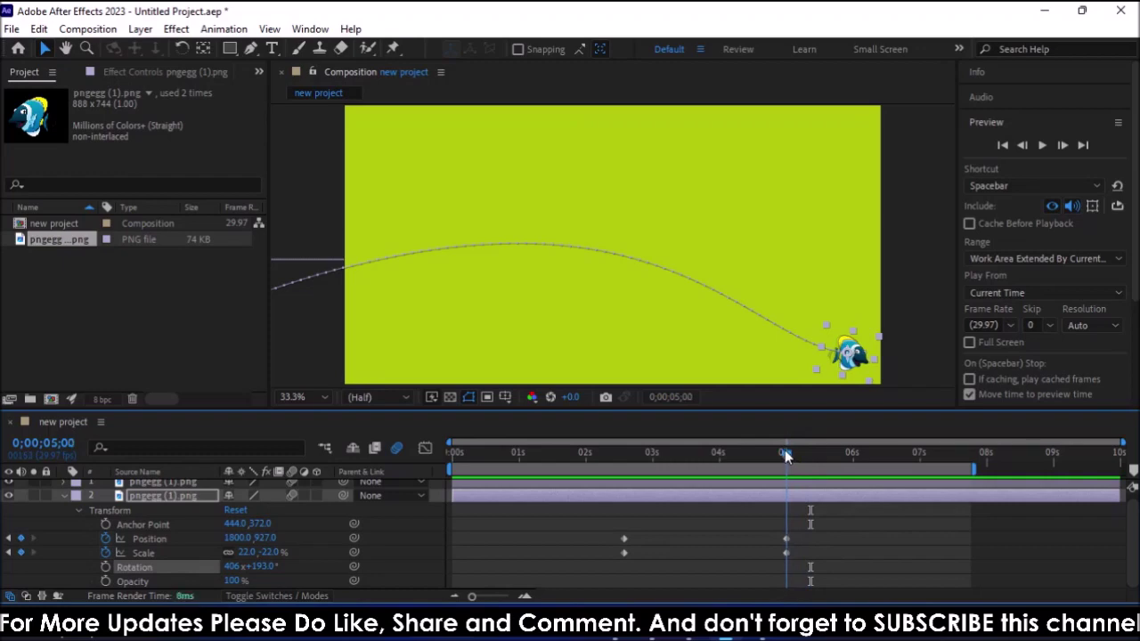
left_click(104, 567)
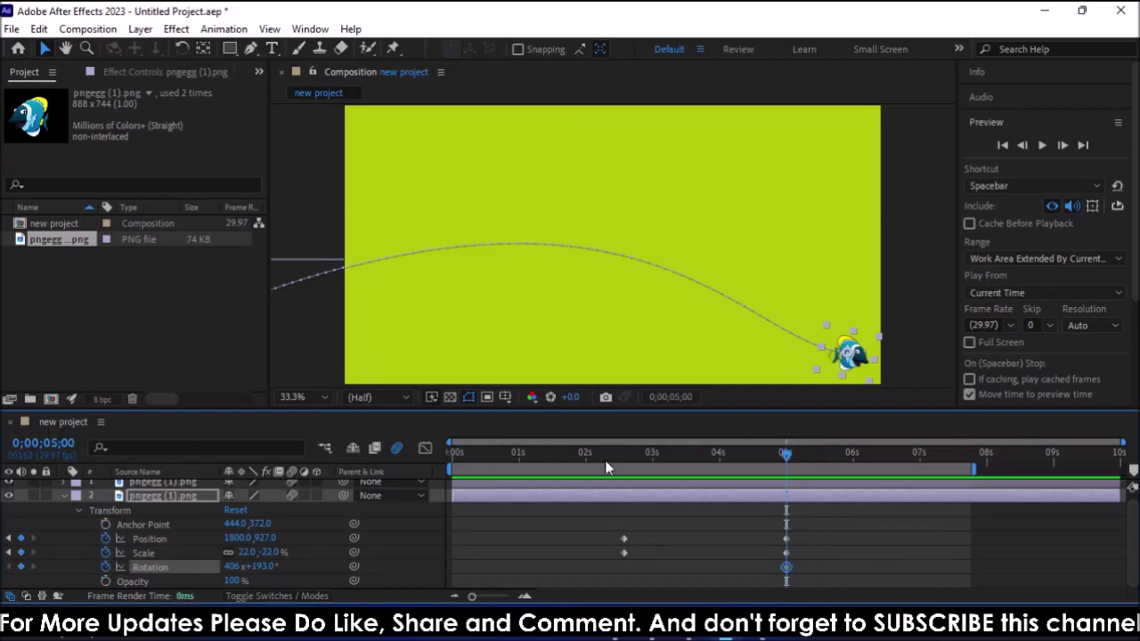
Set an ending Rotation keyframe of 283x+193° at 0;00;06;29 and preview the spin from about 4 seconds
mouse_move(786, 455)
left_mouse_down()
mouse_move(966, 463)
mouse_move(918, 458)
left_mouse_up()
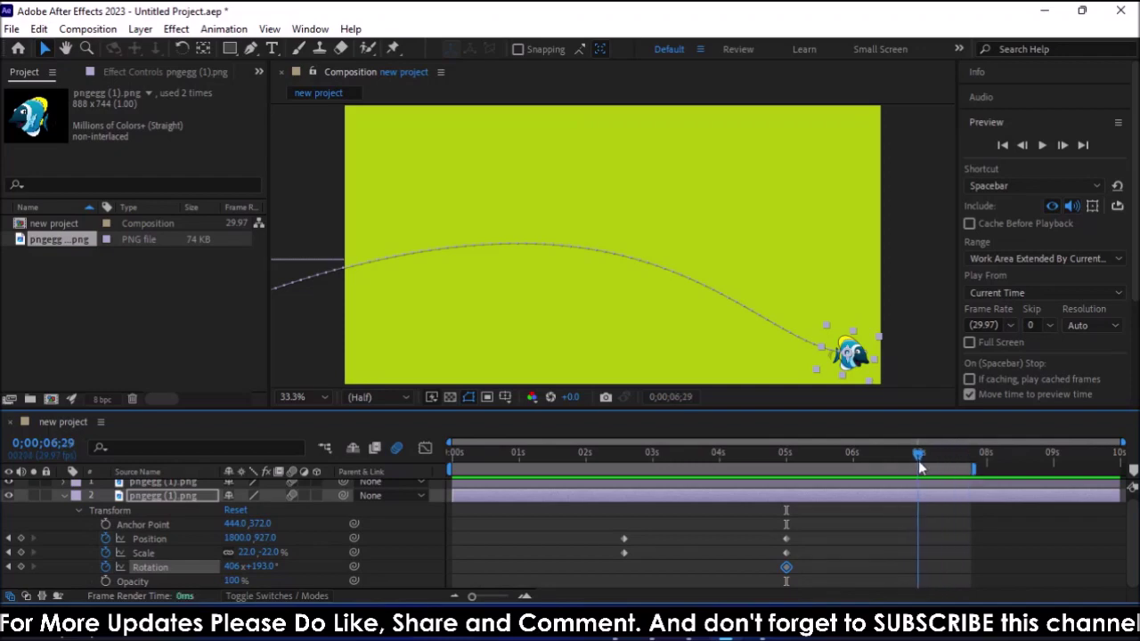
left_click_drag(236, 572, 129, 564)
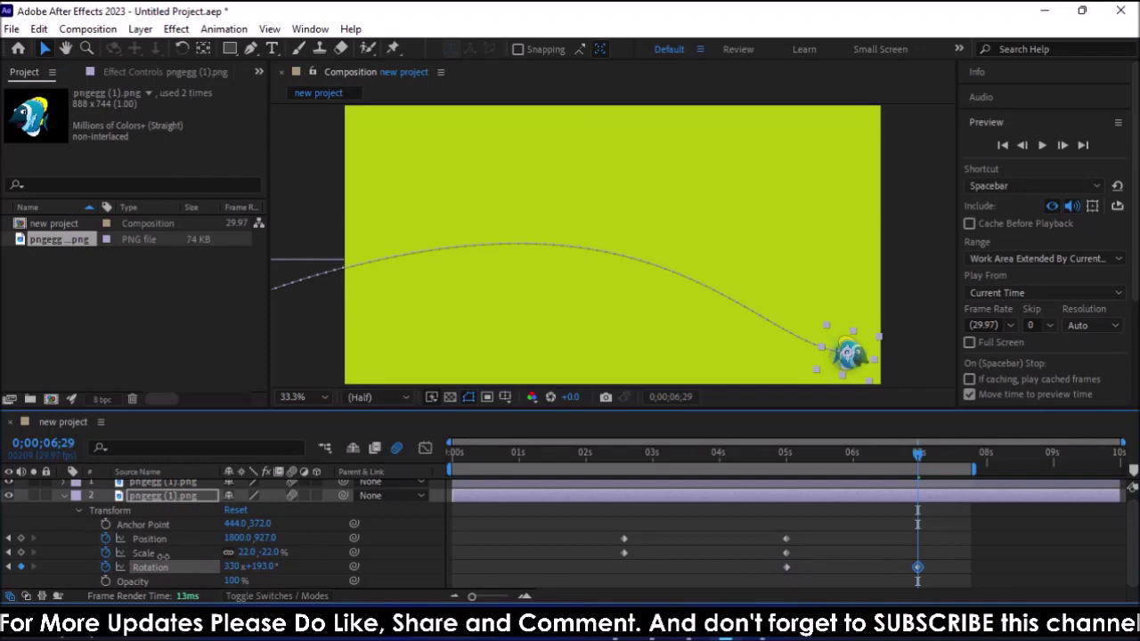
mouse_move(236, 566)
left_mouse_down()
mouse_move(398, 566)
mouse_move(176, 561)
left_mouse_up()
mouse_move(219, 570)
left_mouse_down()
mouse_move(263, 572)
mouse_move(238, 576)
left_mouse_up()
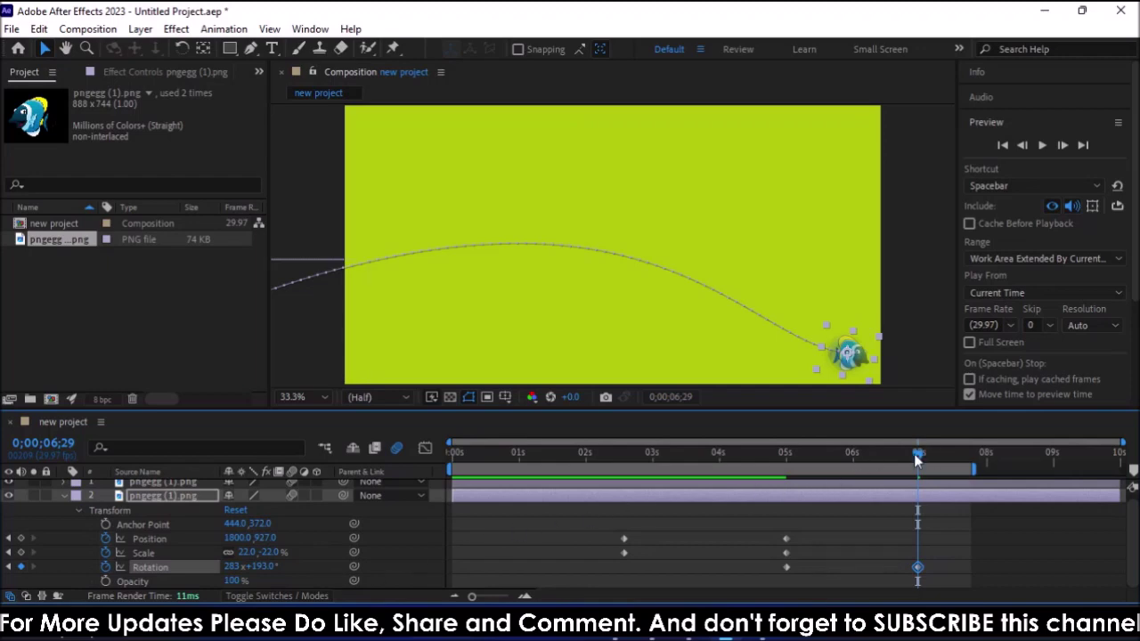
left_click_drag(917, 459, 718, 456)
key("space")
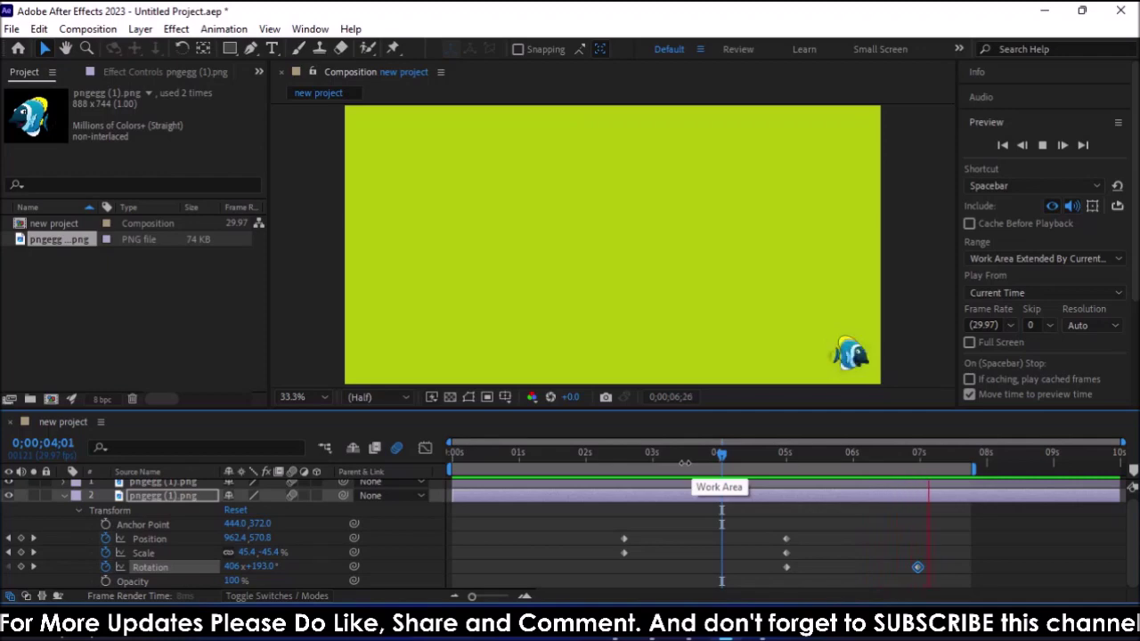
Delete the stray Rotation keyframe near 7 seconds
key("space")
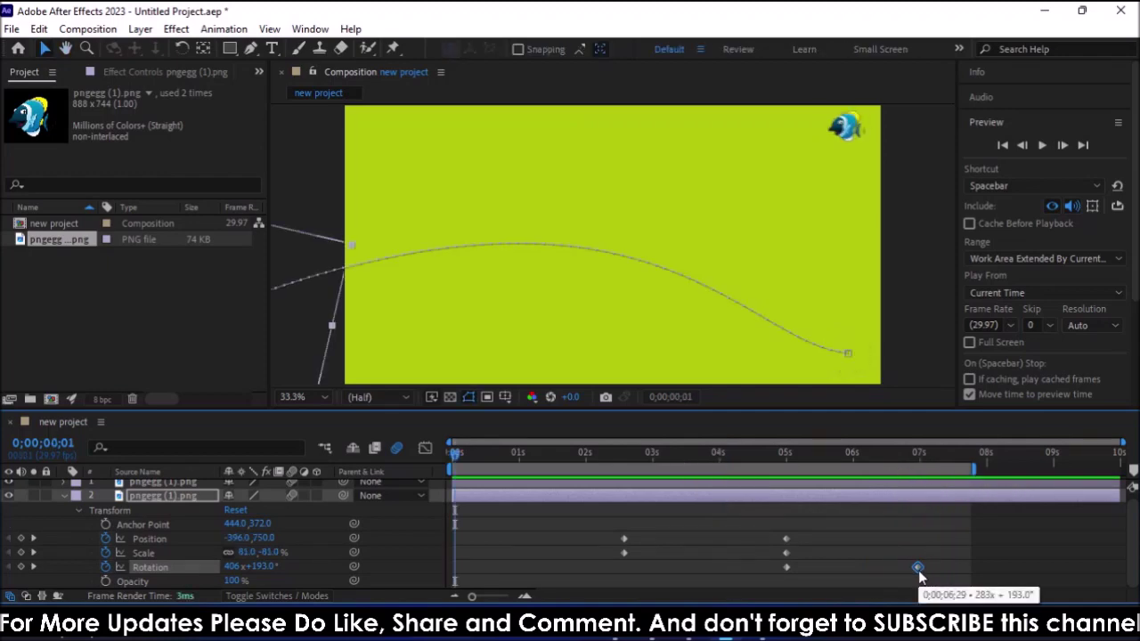
key("Delete")
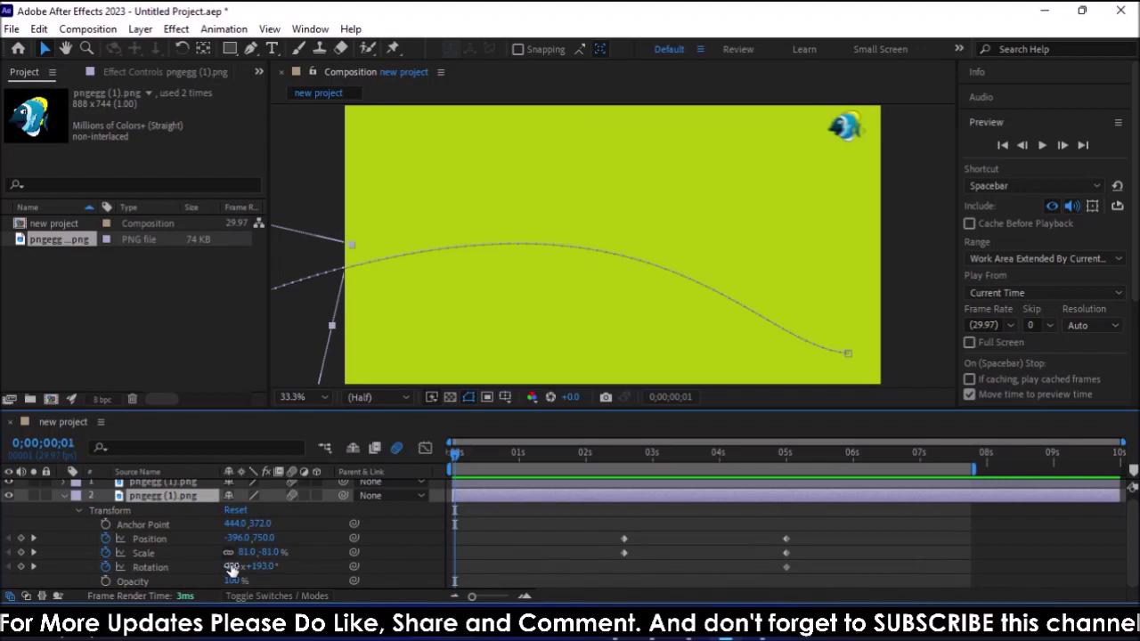
left_click(231, 566)
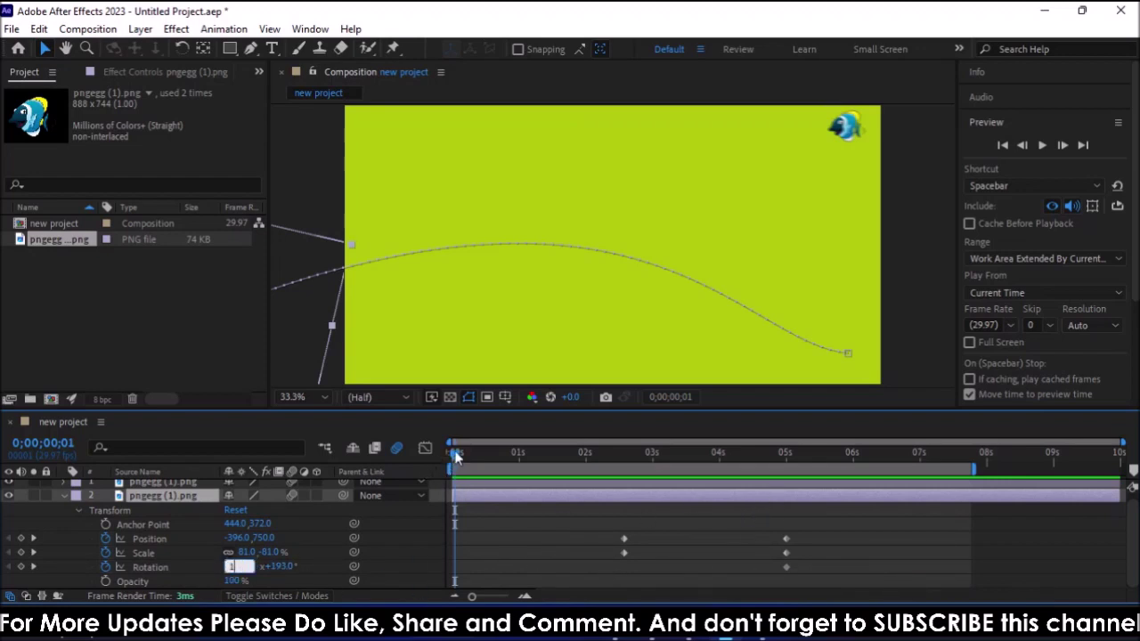
Set the Rotation at the end of the fish's path, 0;00;06;29, to 1x+193°
left_click_drag(455, 456, 779, 456)
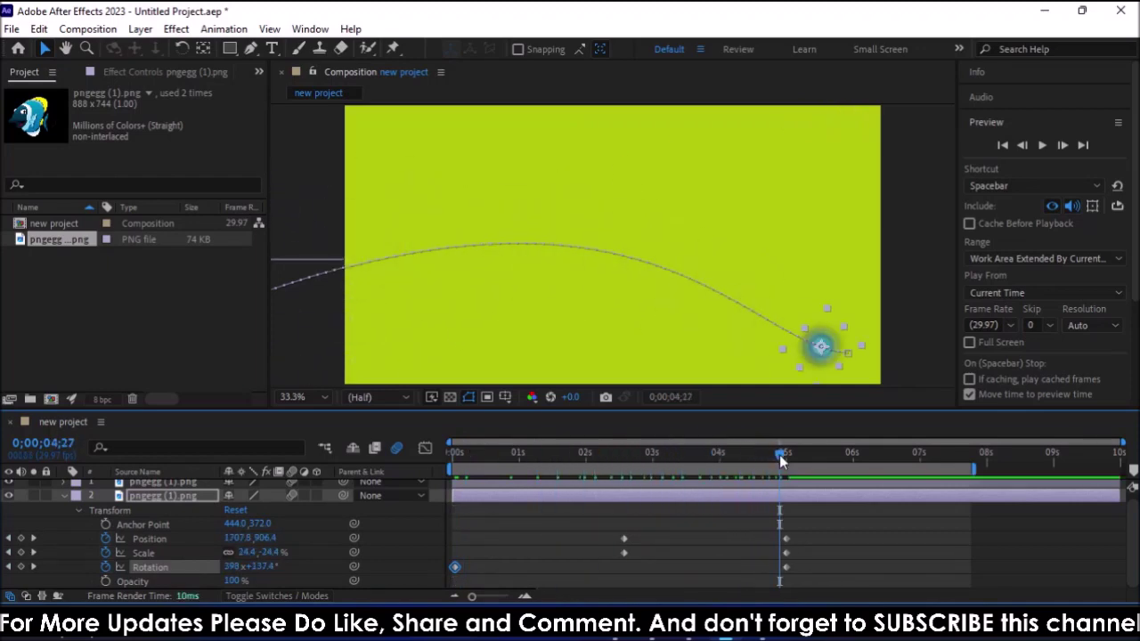
key("Home")
left_click(516, 454)
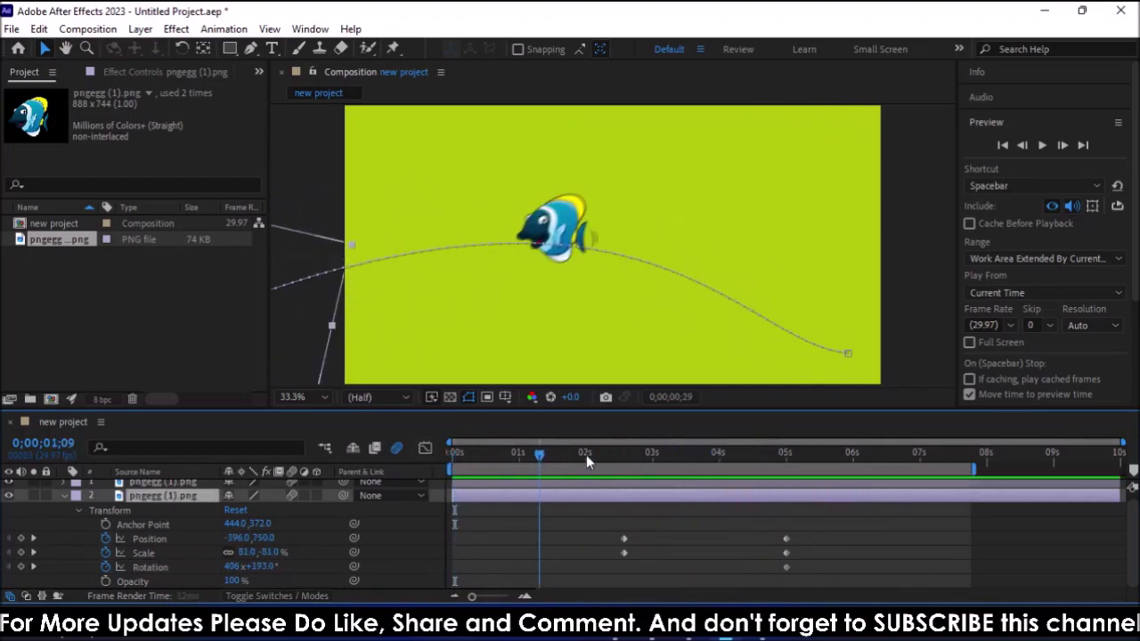
left_click_drag(562, 455, 915, 463)
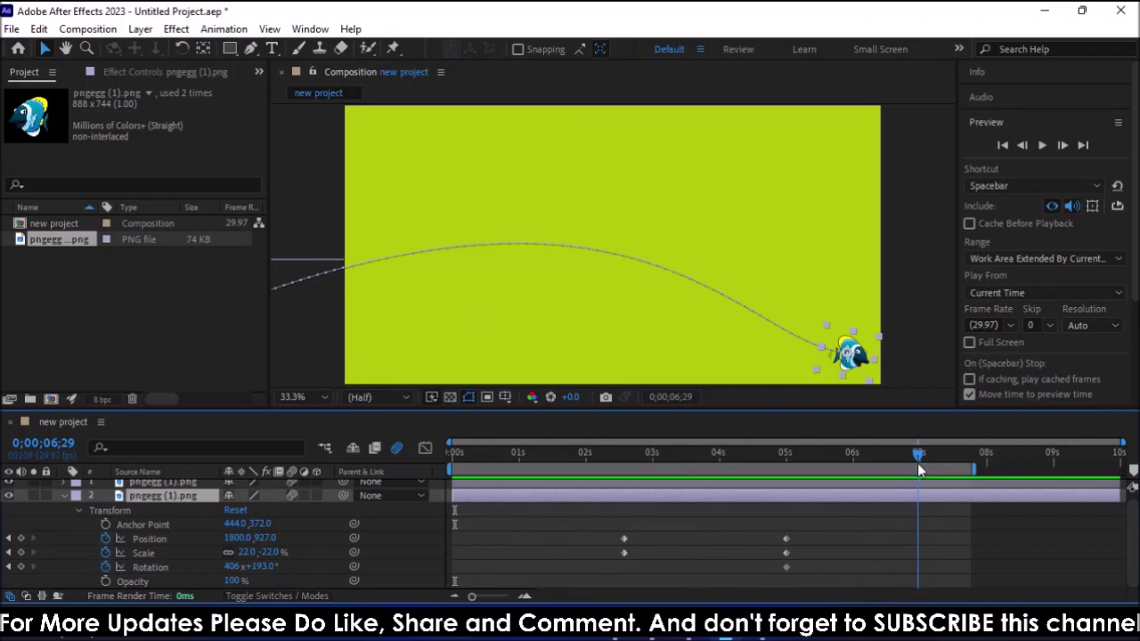
left_click(232, 566)
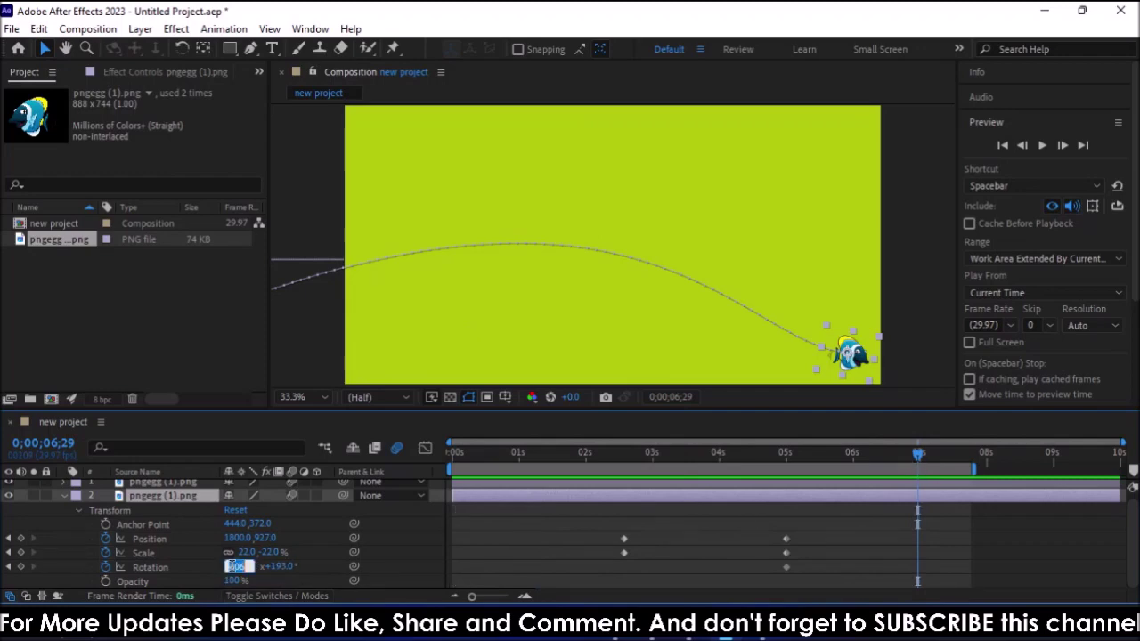
type("1")
Wind the 5-second Rotation keyframe back to 0x+193° and preview the one-turn spin
left_click_drag(917, 459, 786, 469)
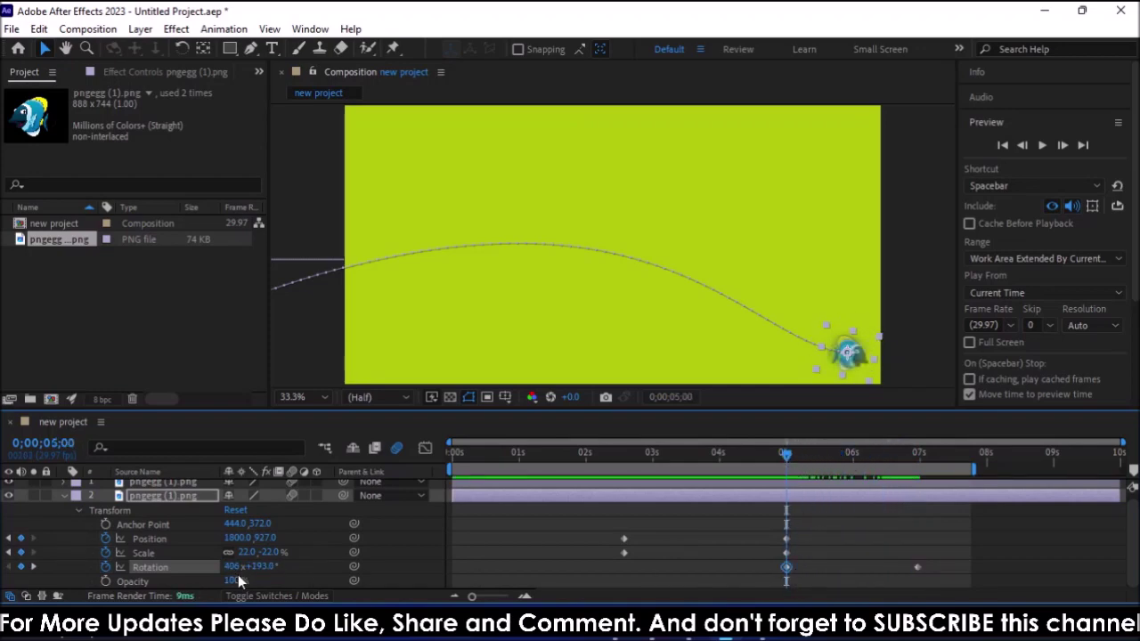
left_click_drag(231, 566, 216, 566)
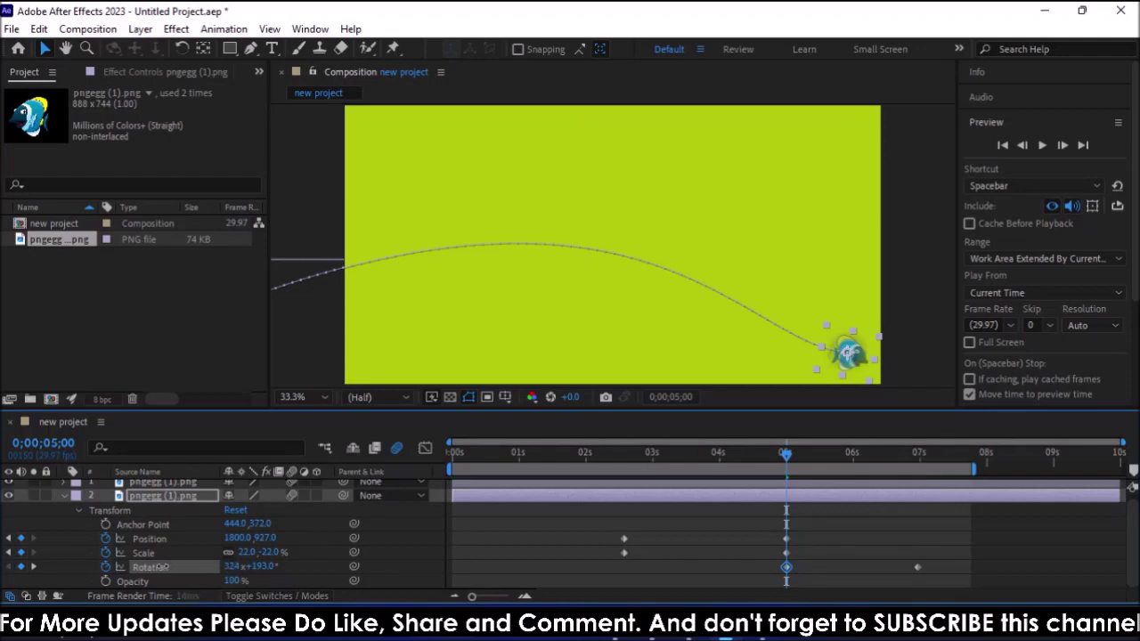
key("space")
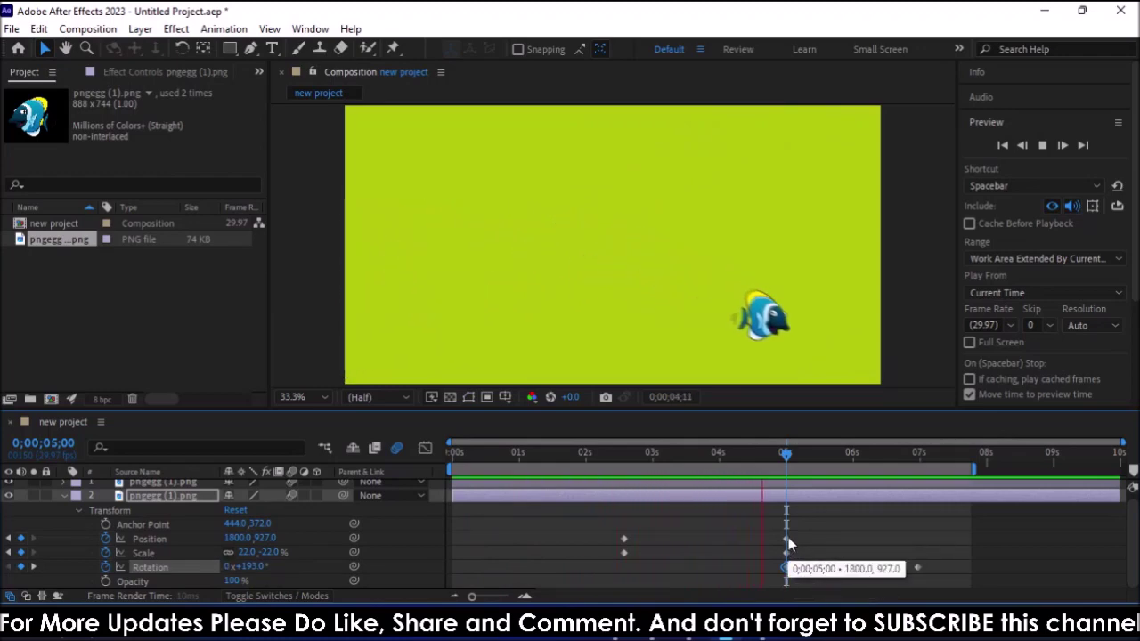
key("space")
left_click_drag(807, 453, 784, 452)
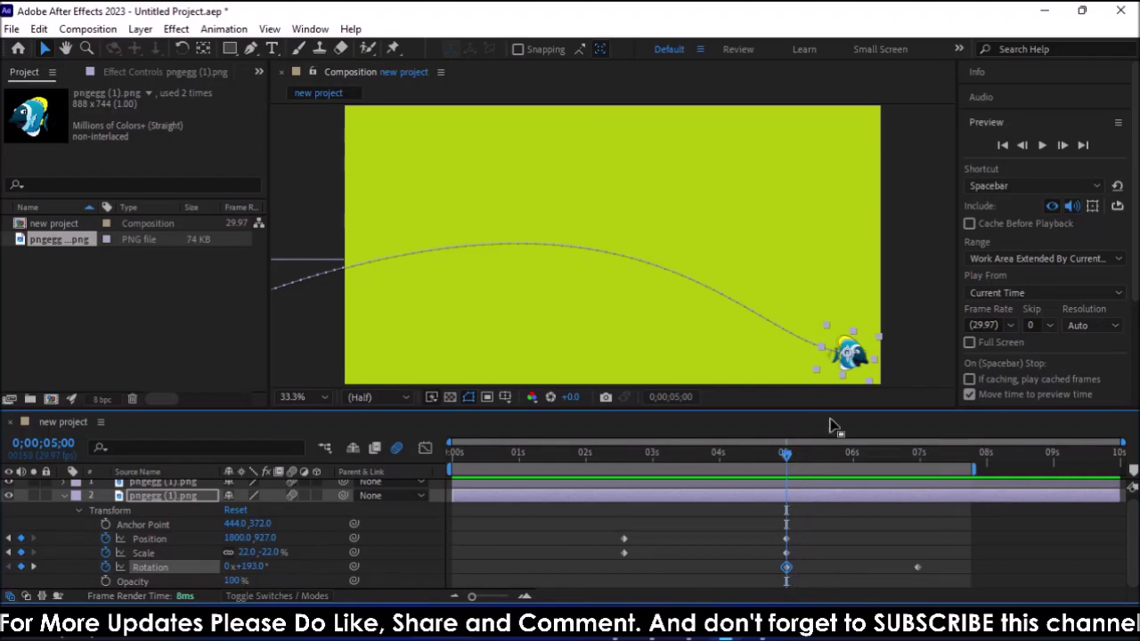
key("space")
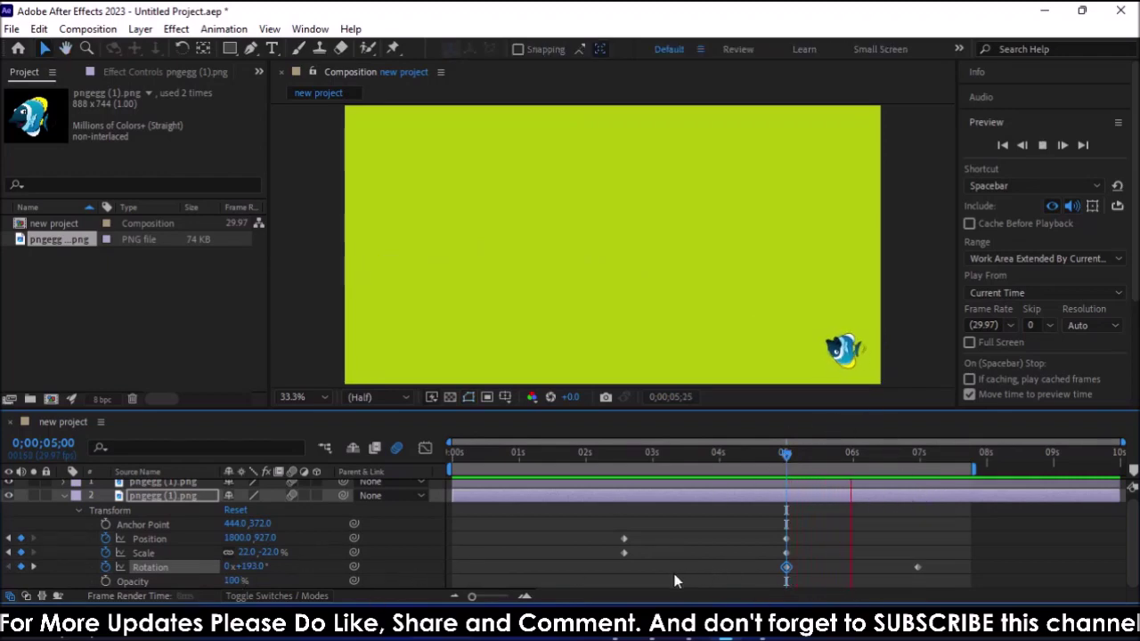
key("space")
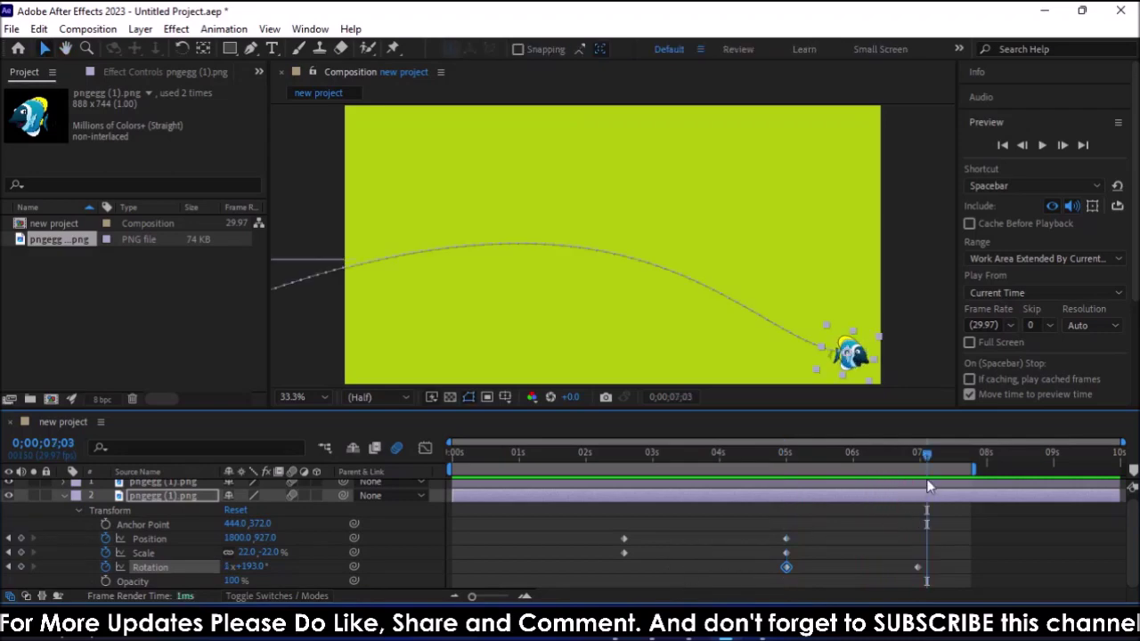
left_click_drag(927, 455, 785, 457)
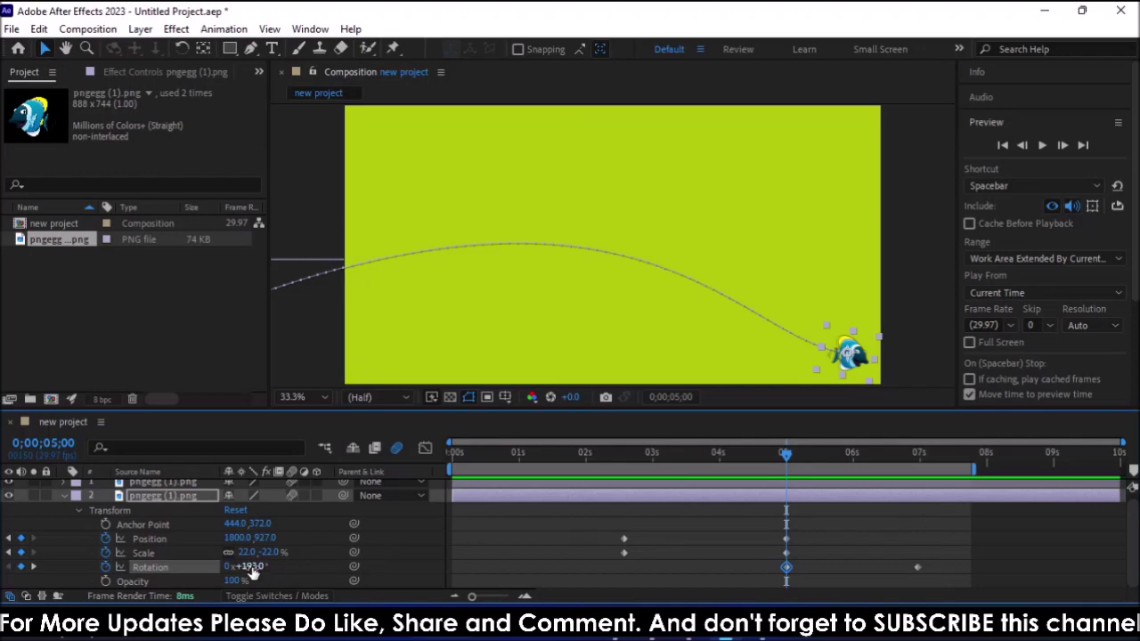
left_click_drag(790, 454, 918, 456)
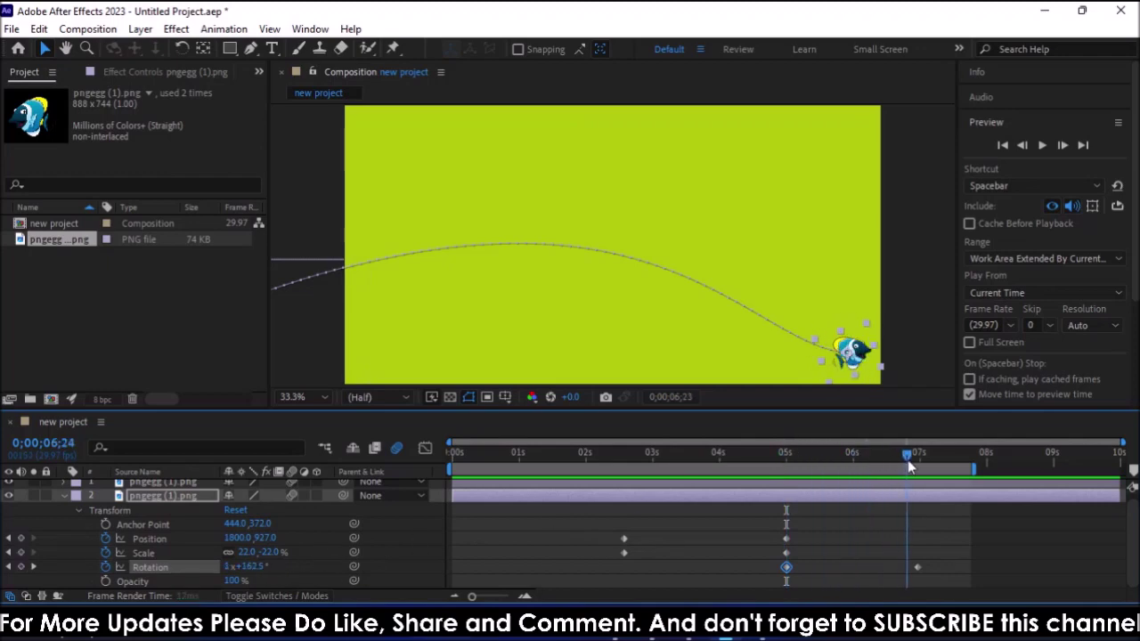
left_click_drag(252, 574, 272, 572)
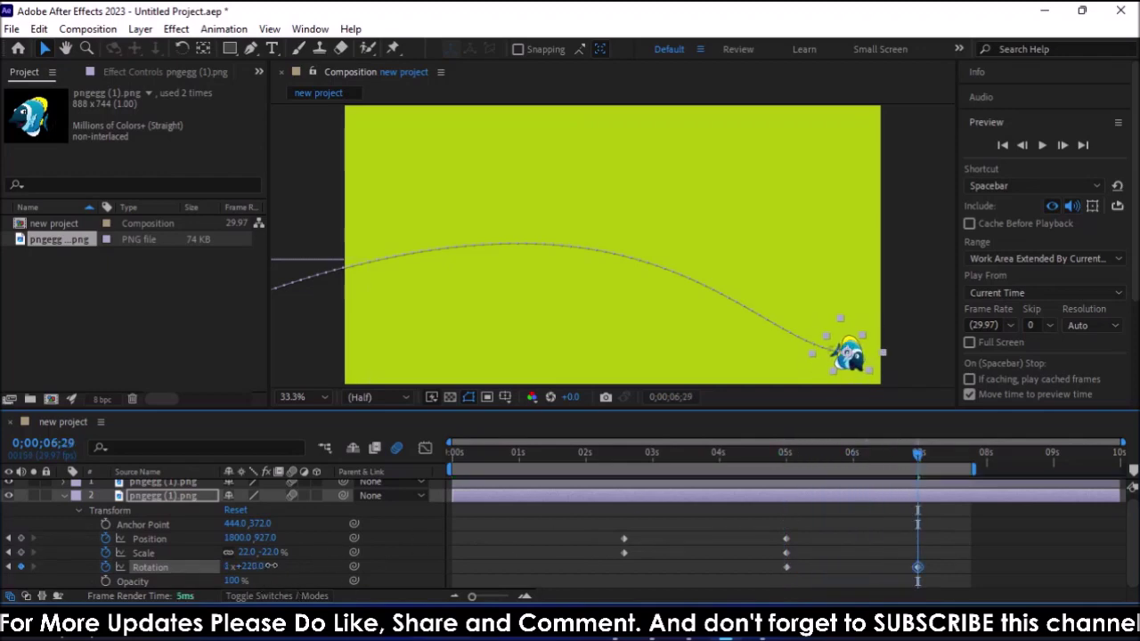
key("ctrl+z")
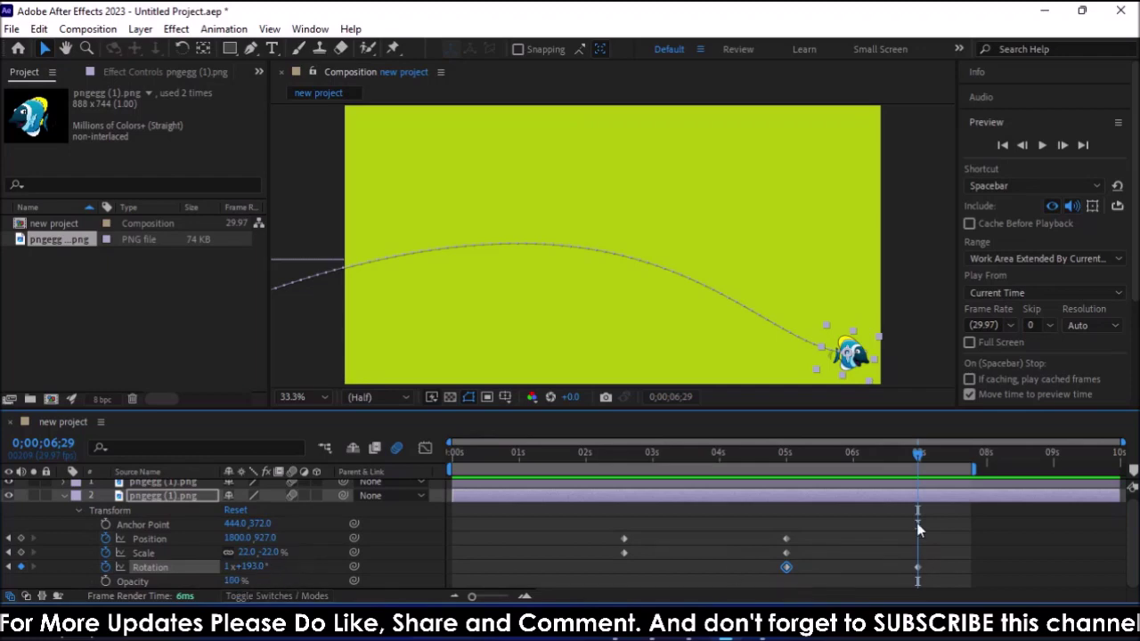
left_click_drag(922, 462, 436, 465)
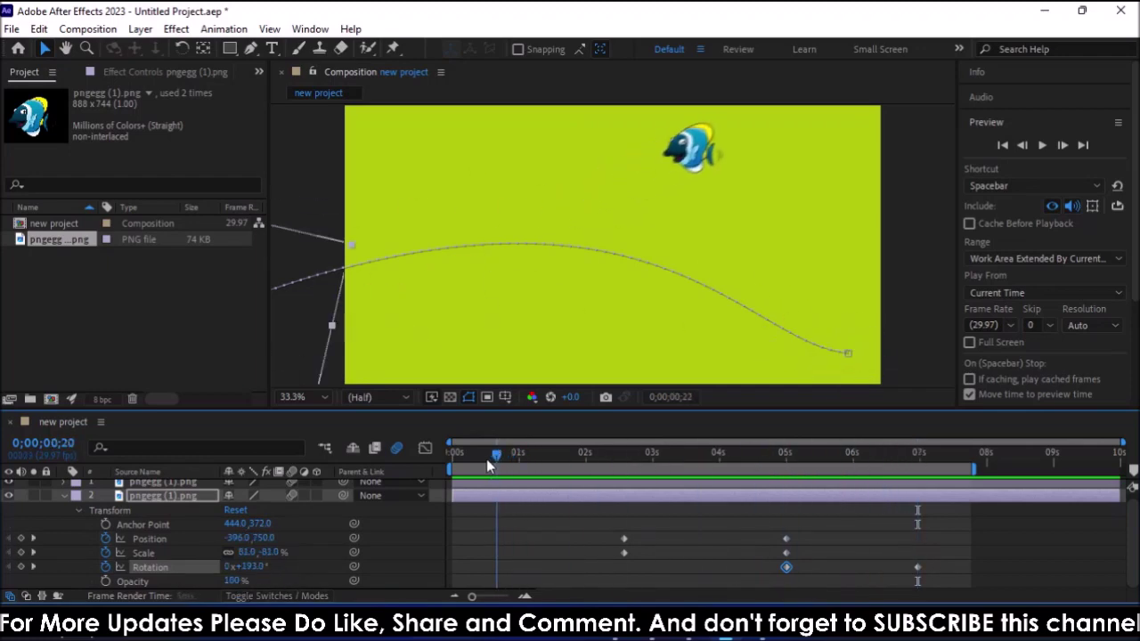
key("space")
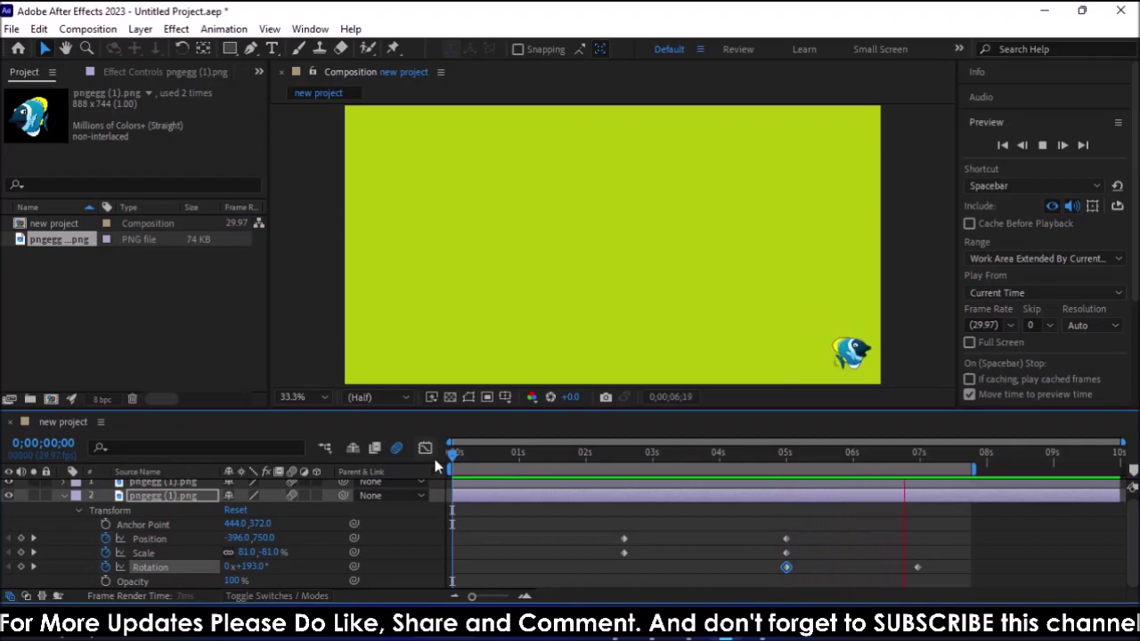
key("space")
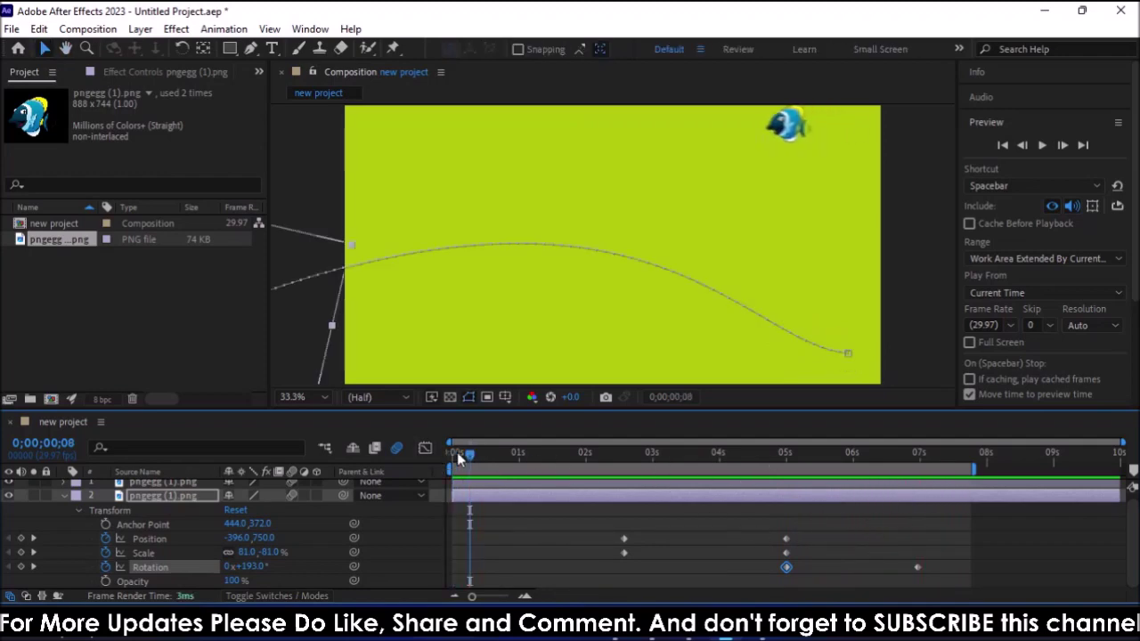
left_click_drag(470, 453, 781, 514)
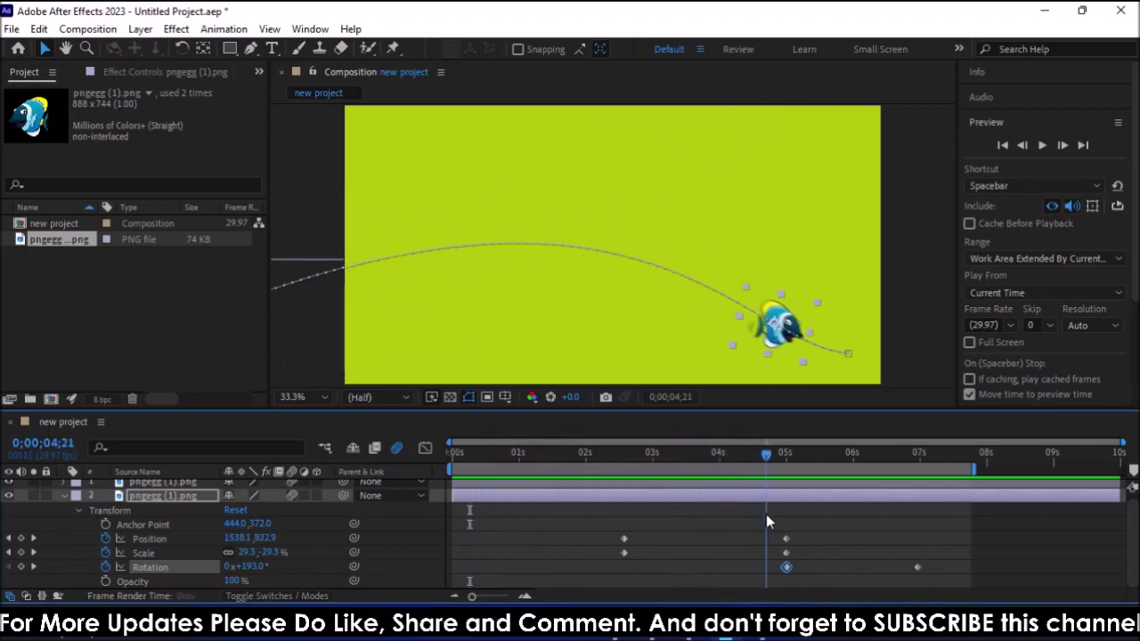
mouse_move(782, 516)
left_mouse_down()
mouse_move(910, 516)
mouse_move(792, 519)
mouse_move(788, 509)
left_mouse_up()
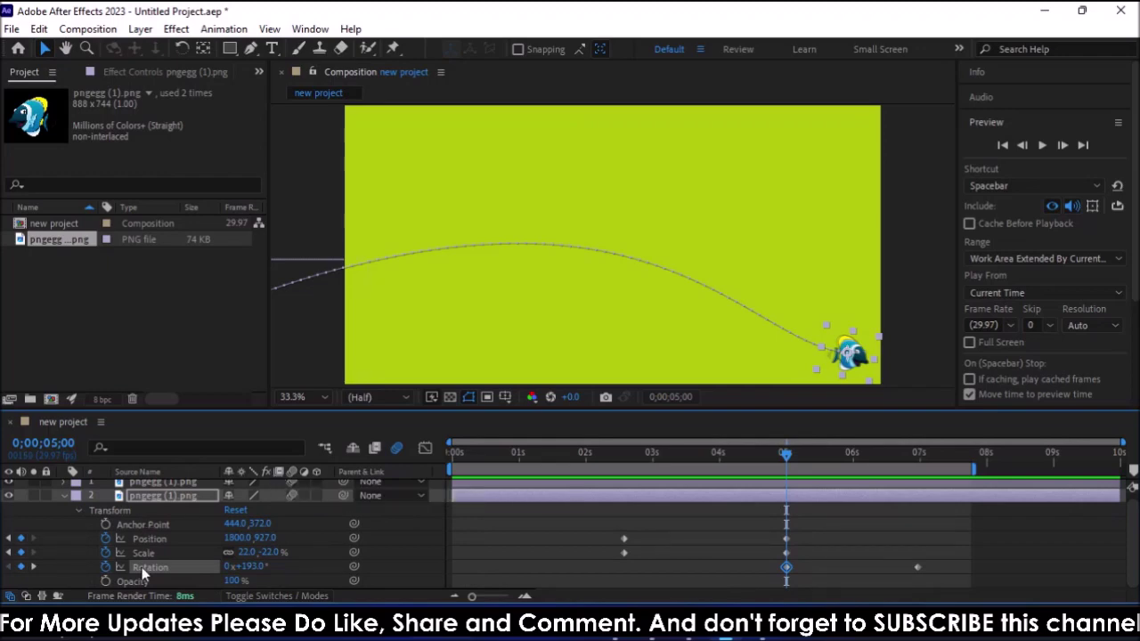
scroll(102, 531, "up", 1)
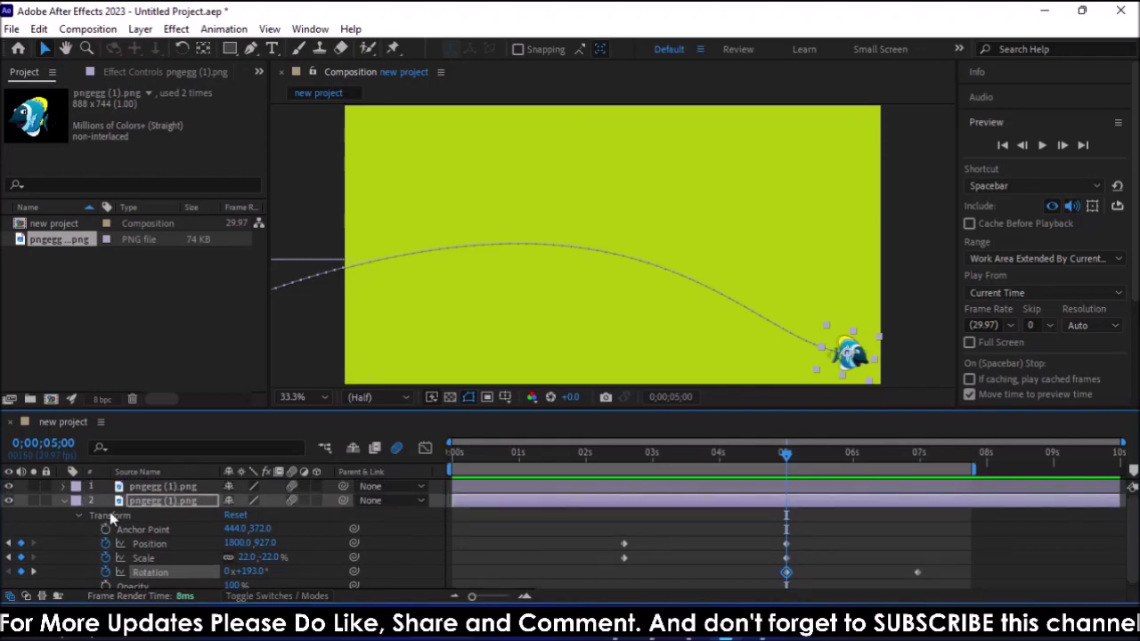
left_click(421, 501)
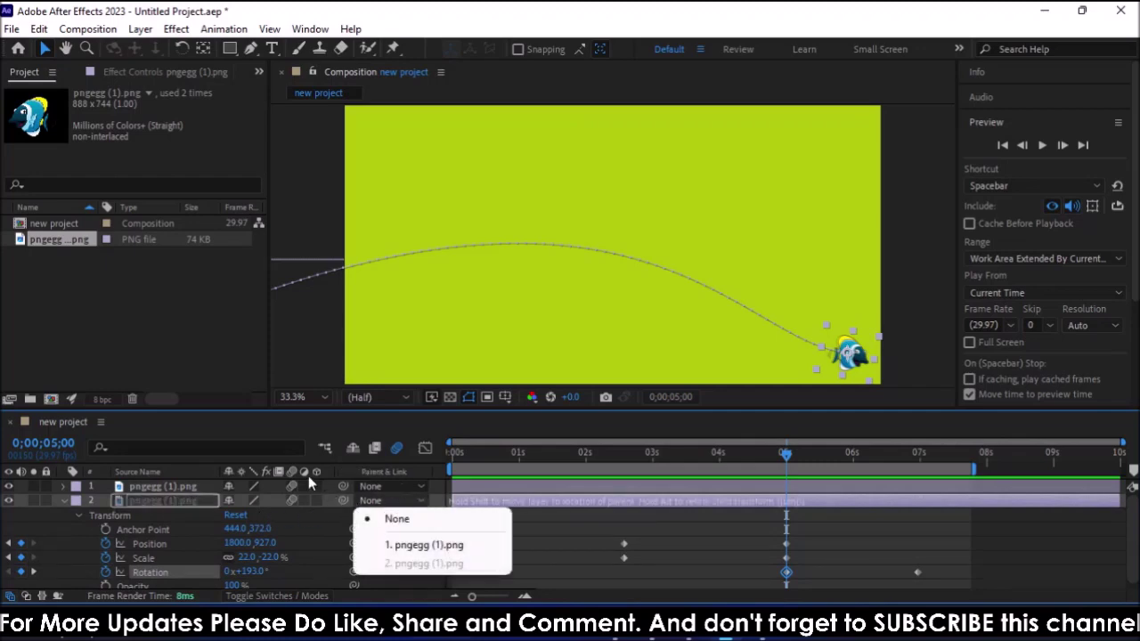
left_click(436, 506)
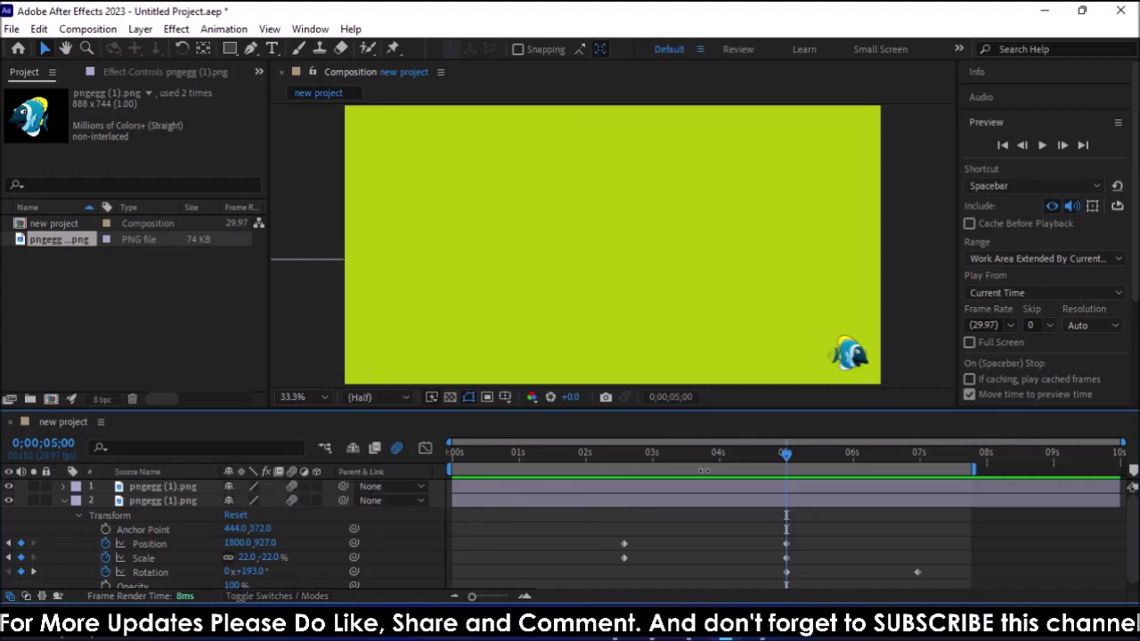
End the work area just after 7 seconds, preview, then move to the final spin keyframe at 0;00;07;01
left_click_drag(785, 455, 909, 483)
left_click_drag(973, 470, 933, 468)
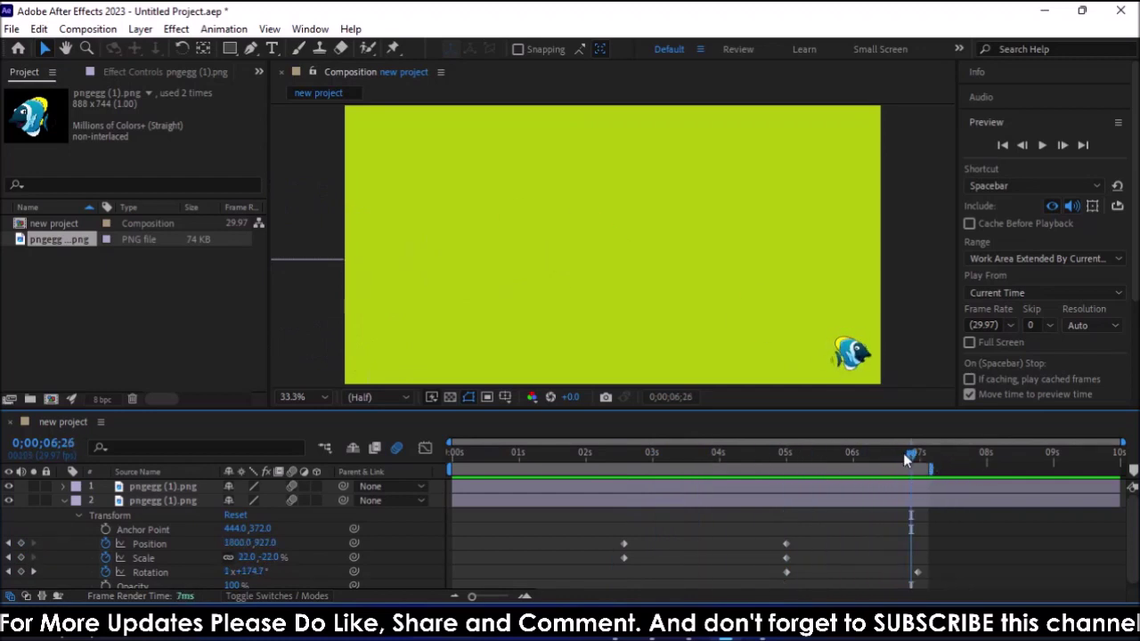
key("space")
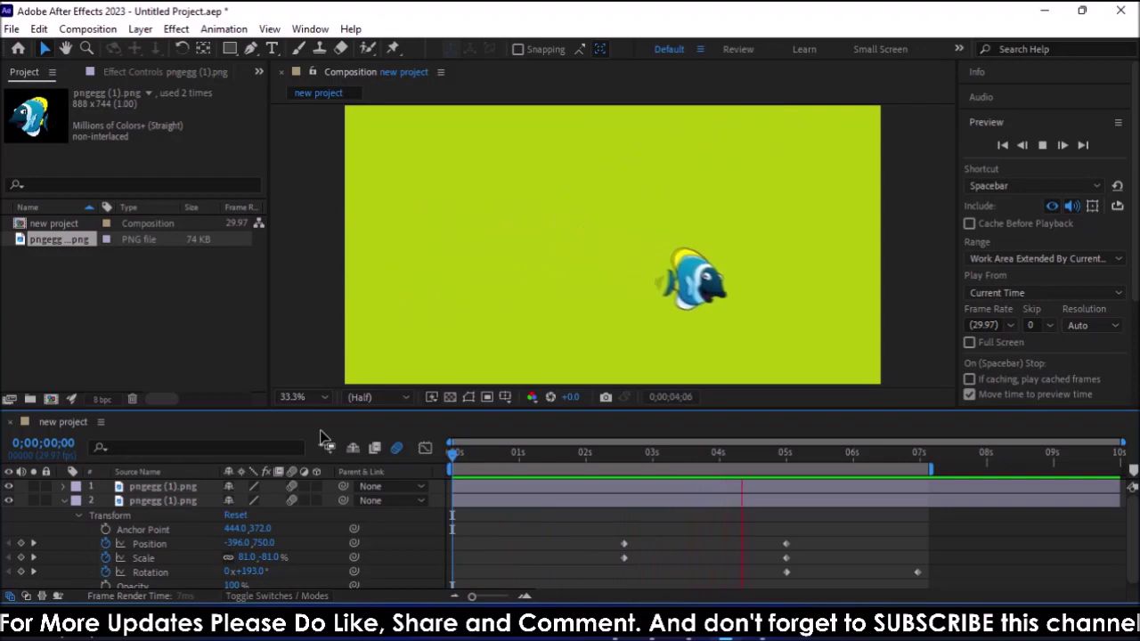
key("space")
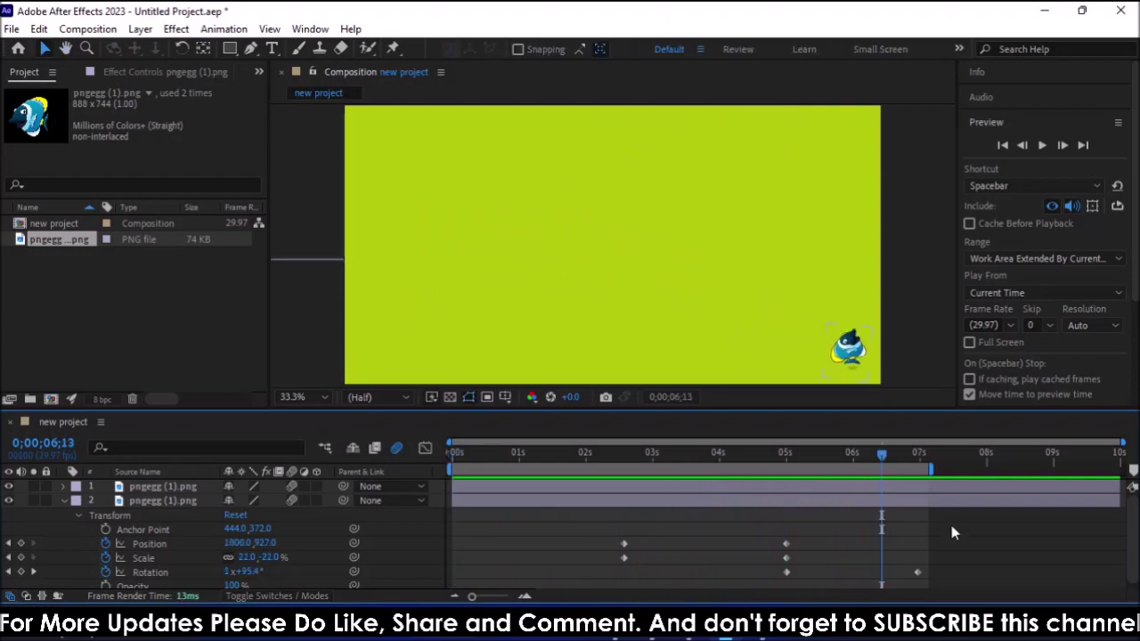
left_click_drag(882, 460, 924, 460)
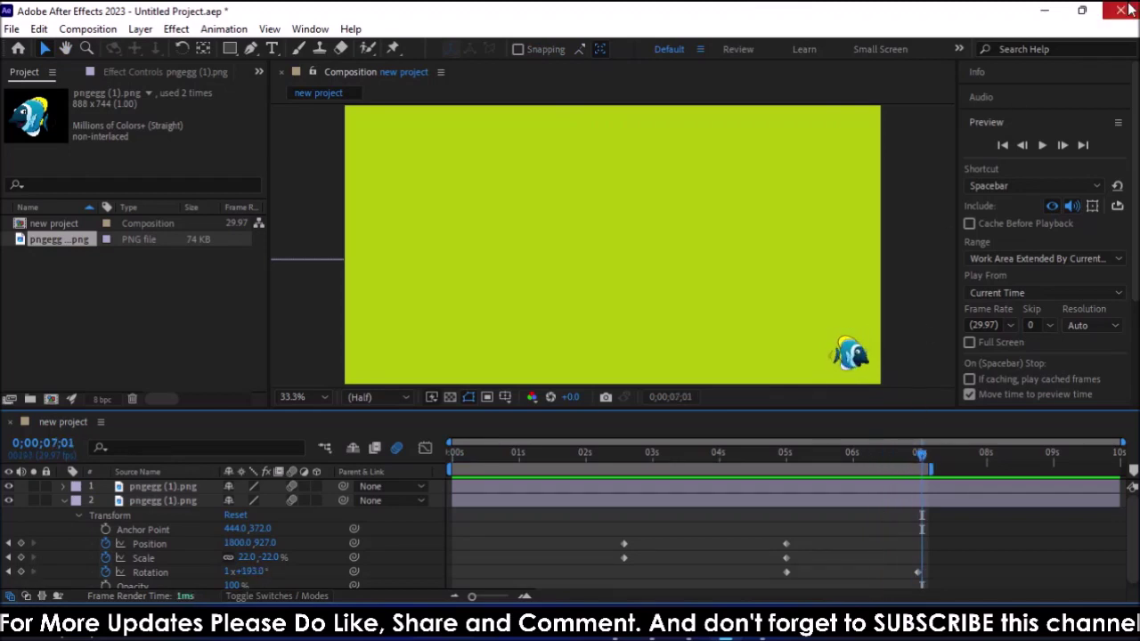